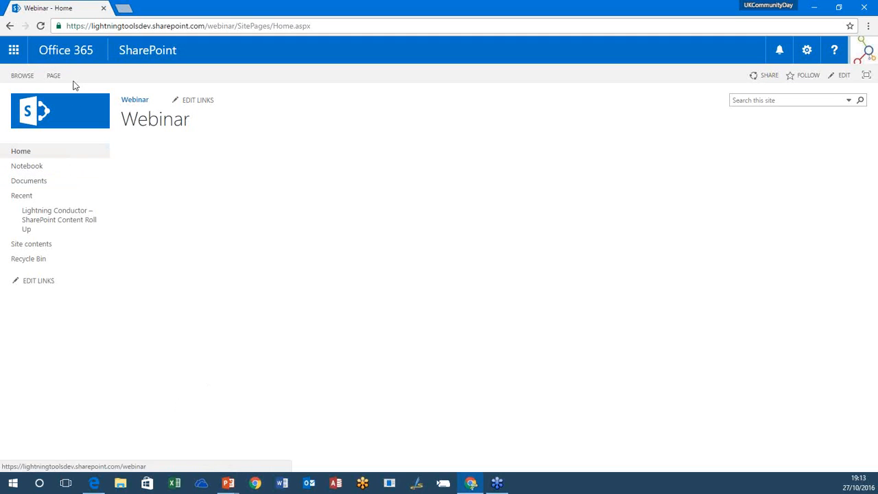
Step: Put the Webinar home page into edit mode and insert the Tasks Rollup web part from the Apps category
left_click(61, 77)
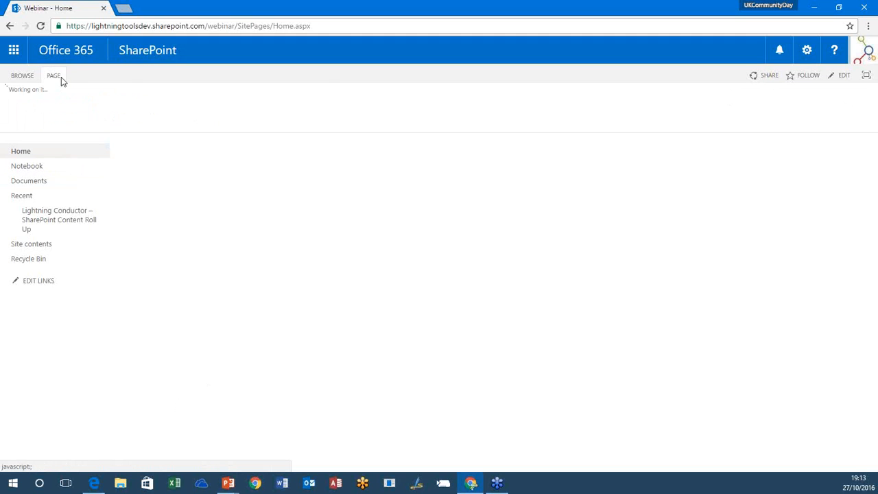
left_click(17, 103)
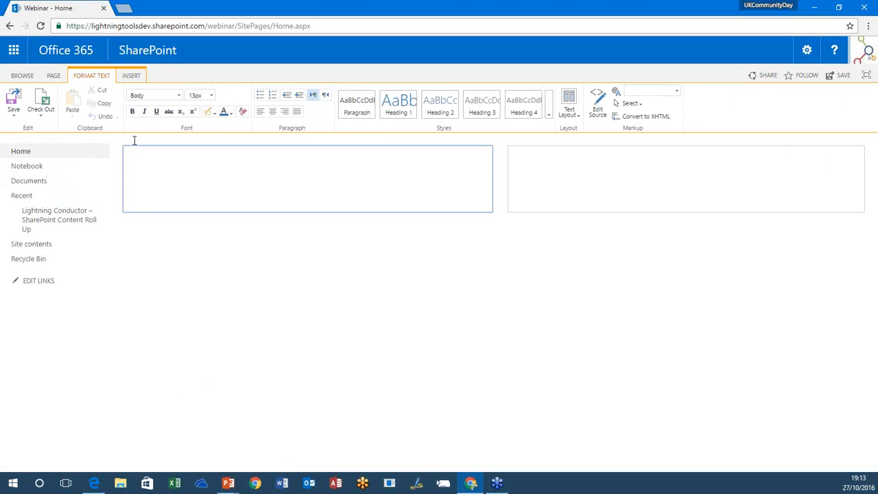
left_click(130, 76)
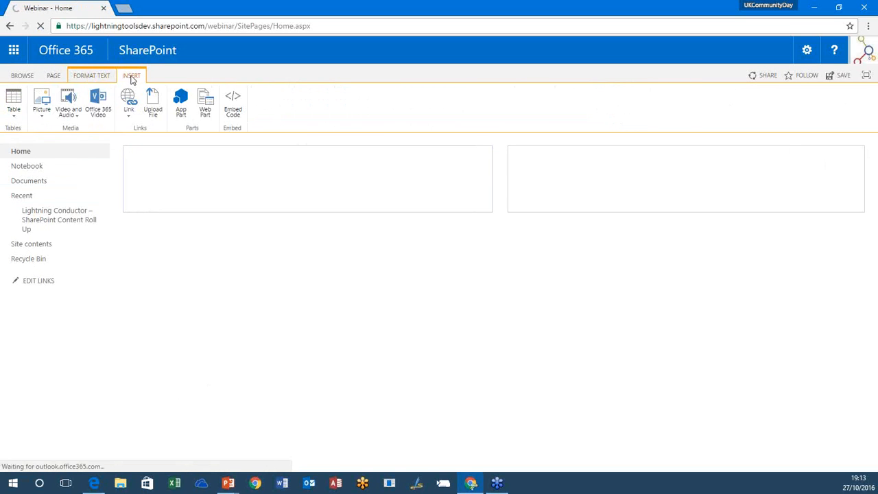
left_click(203, 110)
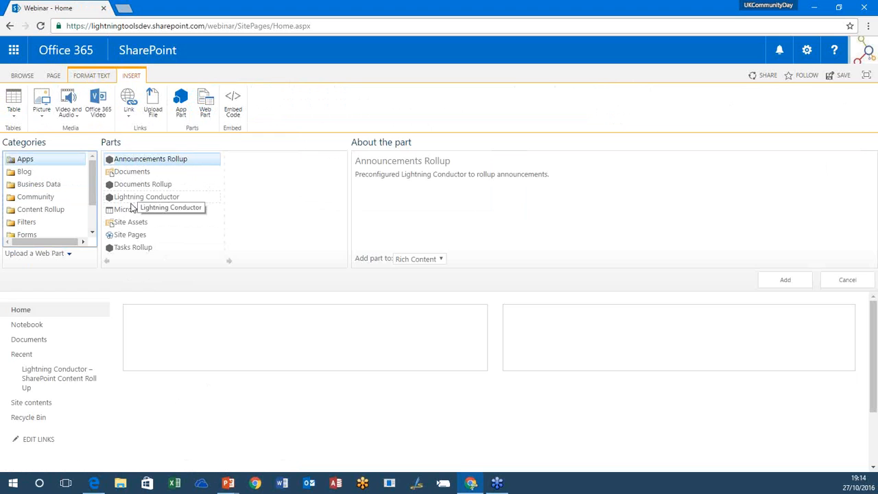
left_click(114, 249)
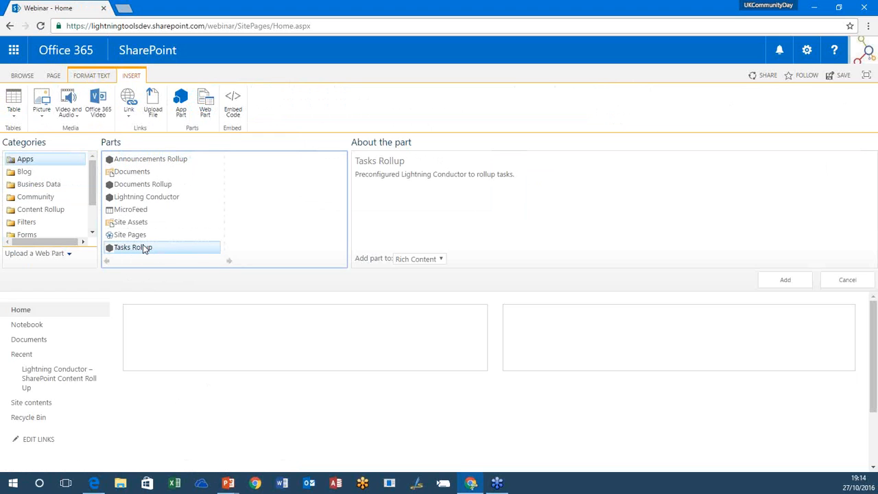
left_click_drag(144, 249, 181, 248)
left_click(778, 287)
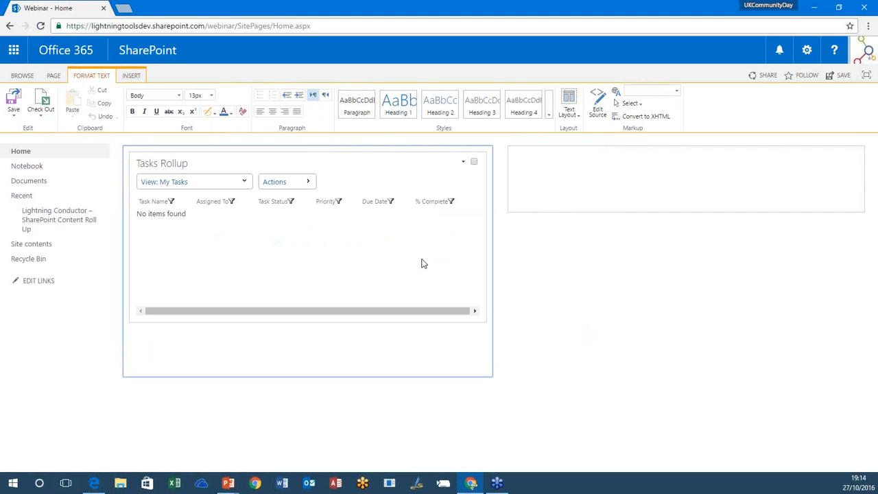
Step: Check the available views of the Tasks Rollup and display its All Tasks view
left_click(195, 183)
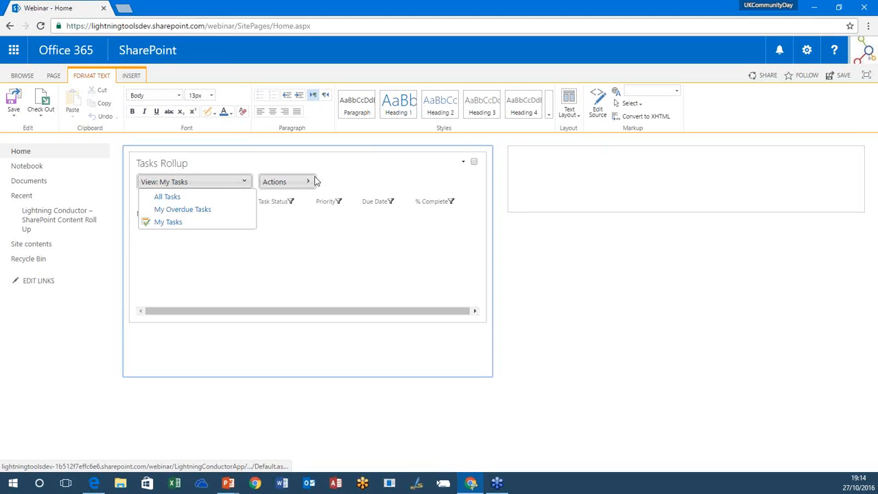
left_click(525, 275)
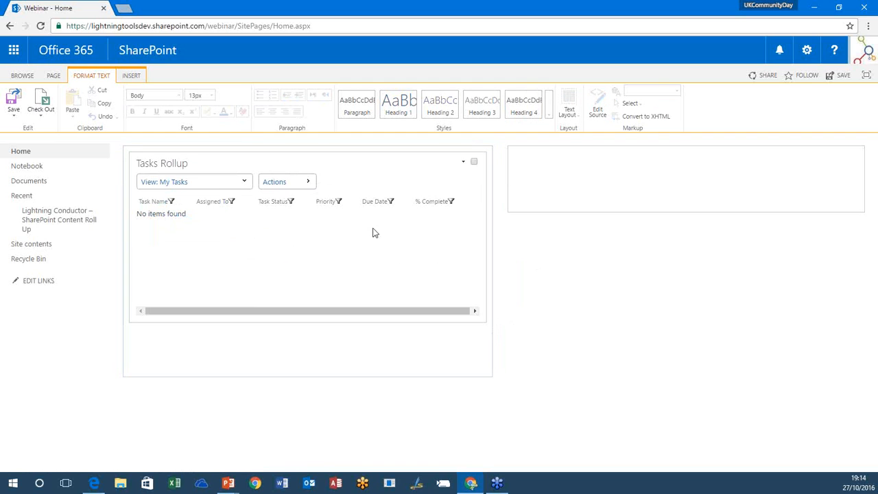
left_click(244, 184)
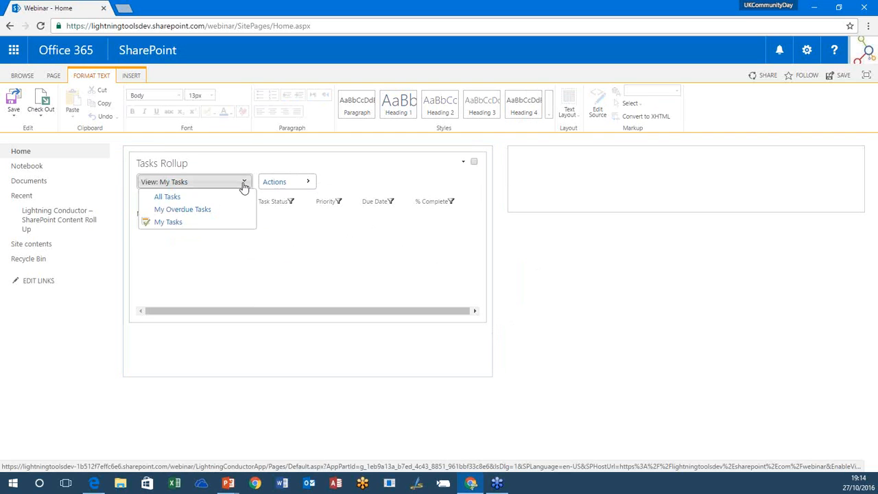
left_click(190, 199)
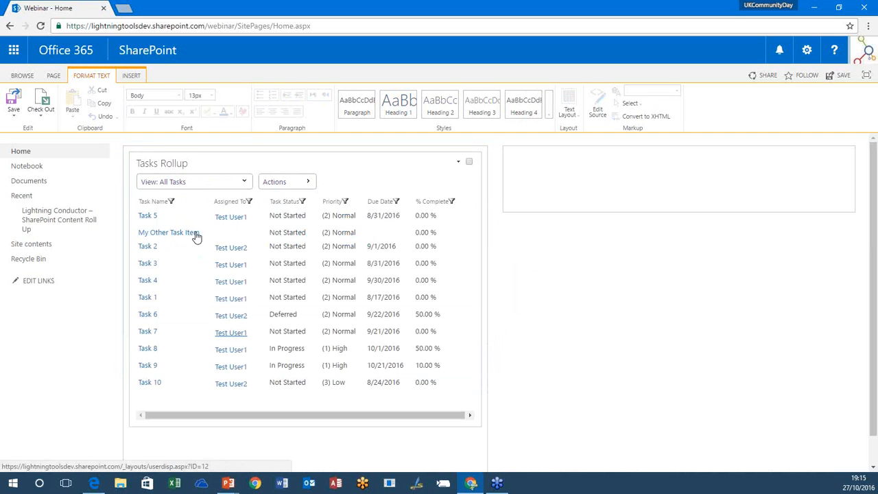
Step: Switch the Tasks Rollup to My Overdue Tasks, then return it to All Tasks
left_click(246, 183)
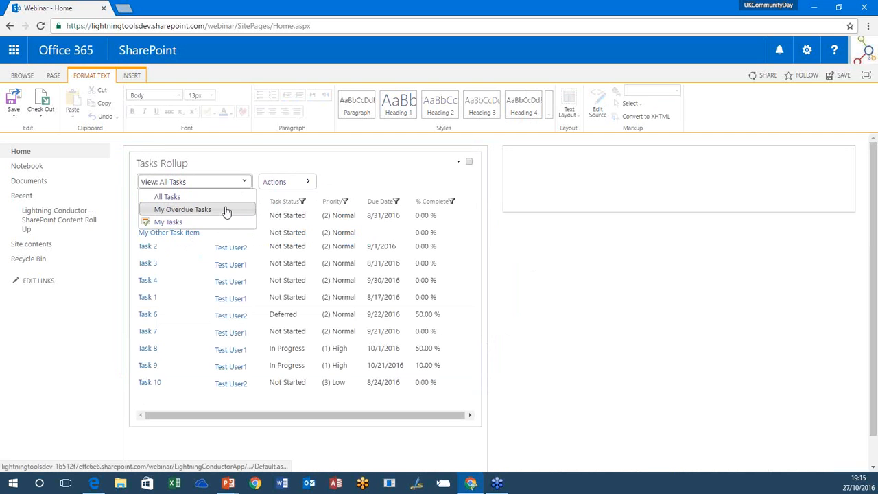
left_click(190, 210)
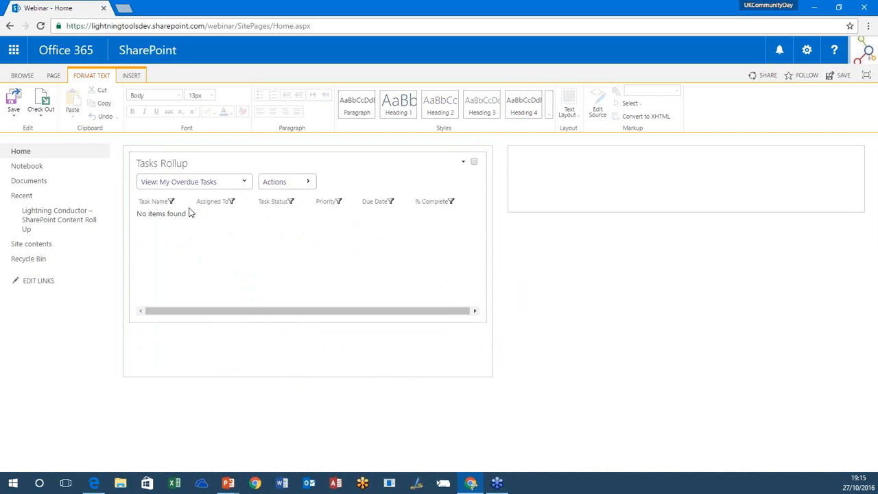
left_click(216, 182)
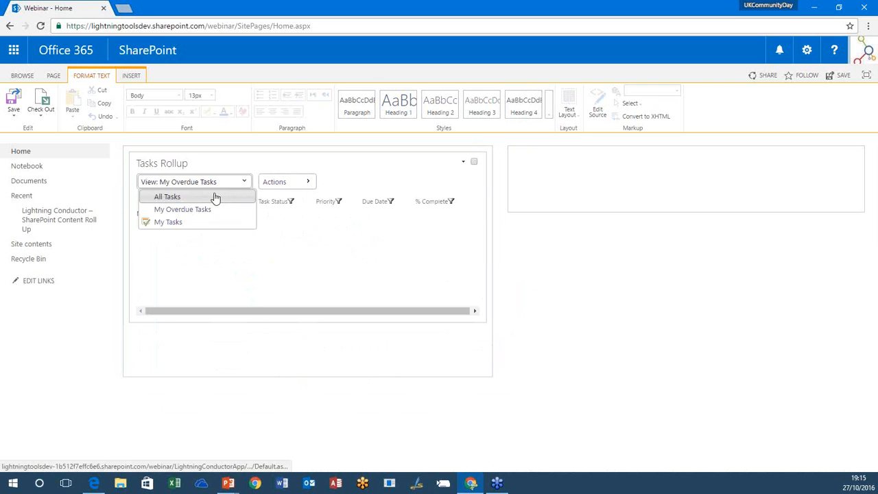
left_click(211, 198)
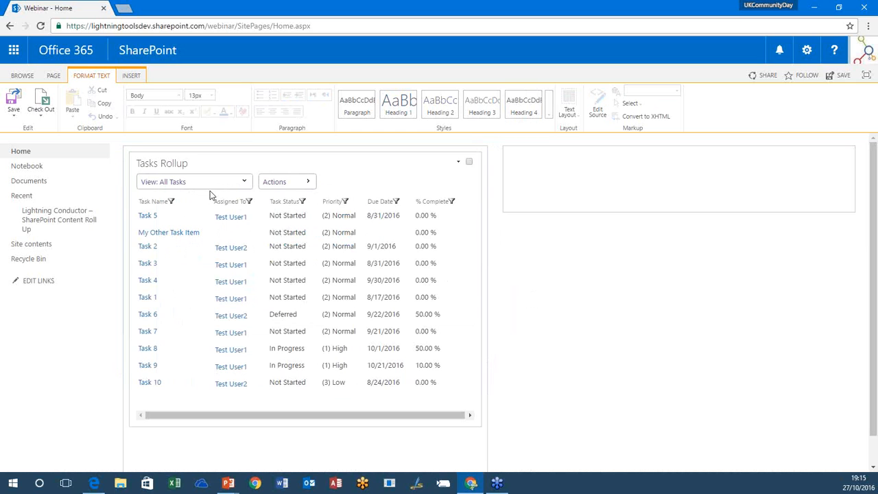
Step: Delete the Tasks Rollup web part from the page and confirm its permanent removal
left_click(278, 183)
left_click(458, 162)
left_click(426, 214)
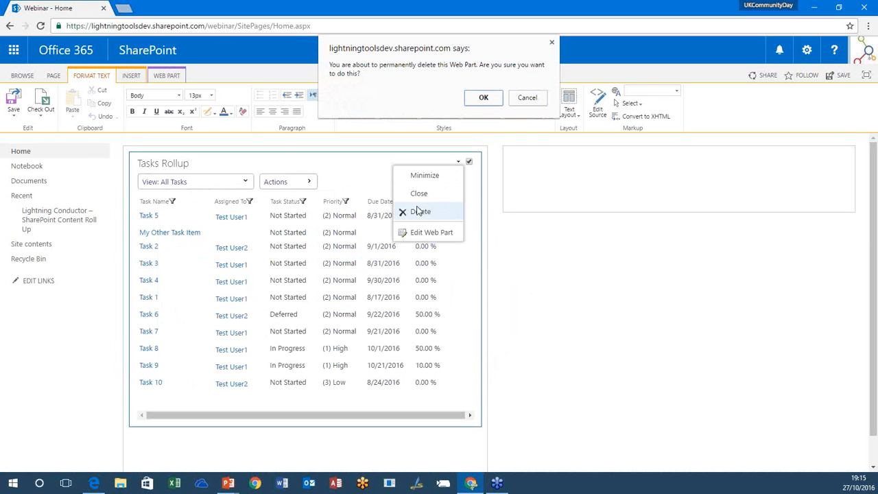
left_click(481, 98)
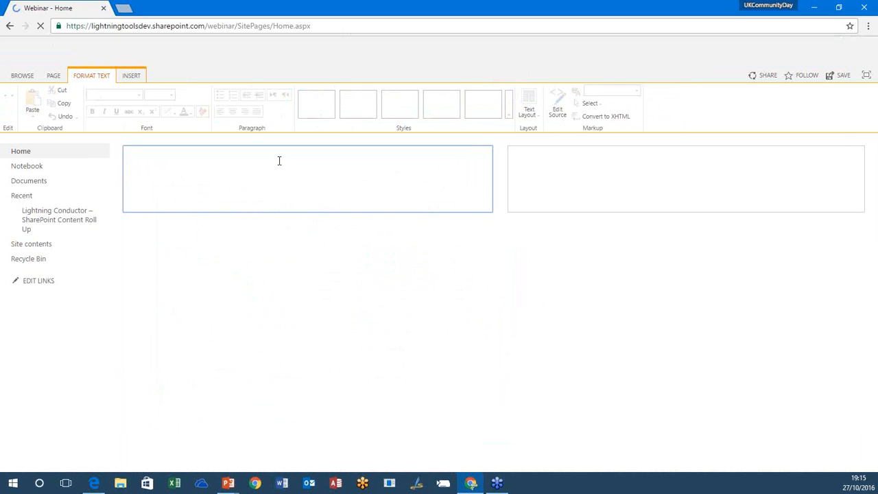
Step: Insert the Documents Rollup web part from the Apps category into the page's first content column
left_click(171, 158)
left_click(131, 75)
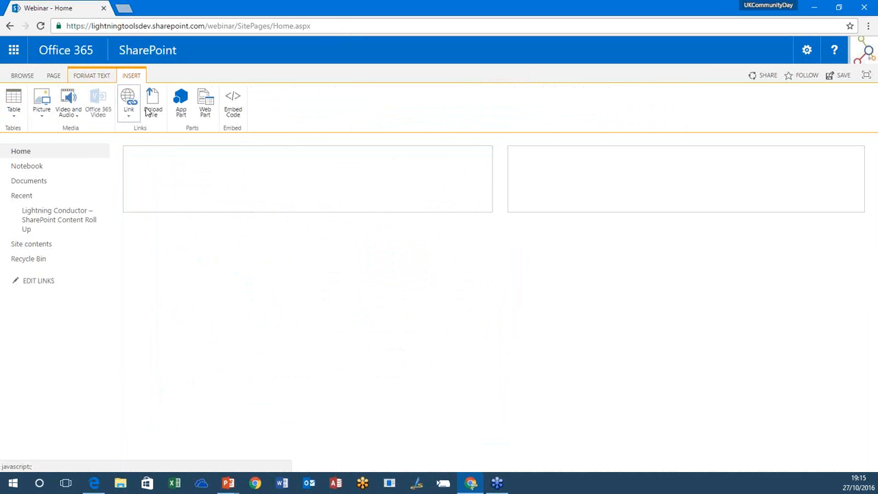
left_click(207, 109)
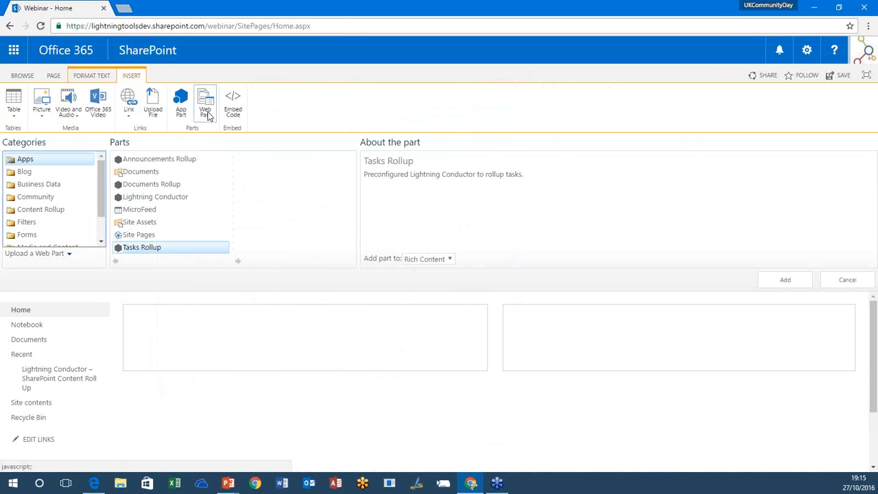
left_click(181, 185)
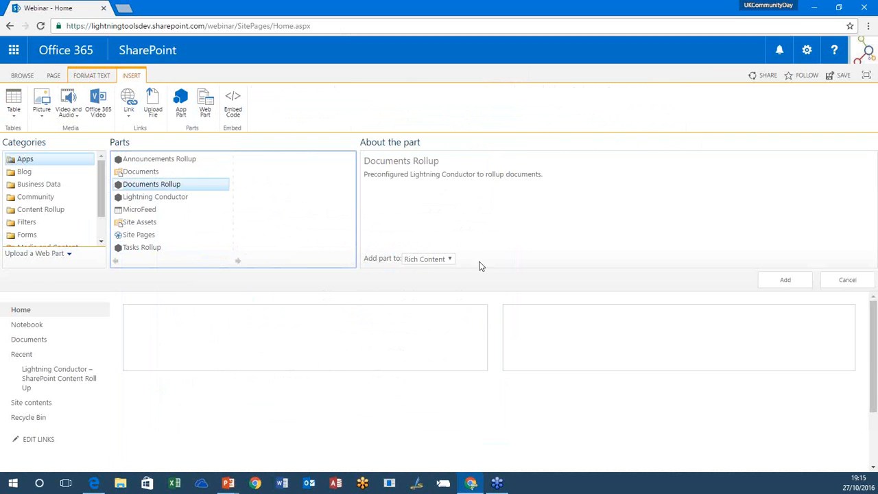
left_click(792, 280)
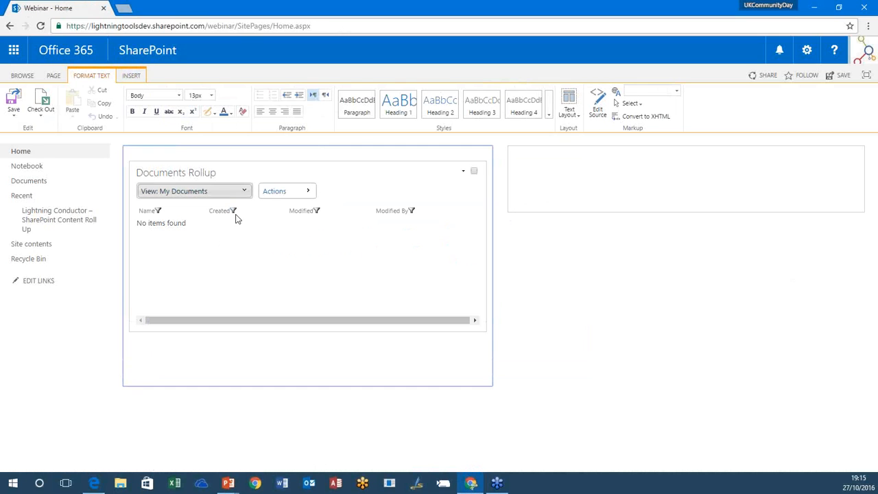
Step: Display the All Documents view in the Documents Rollup and save the page
left_click(222, 195)
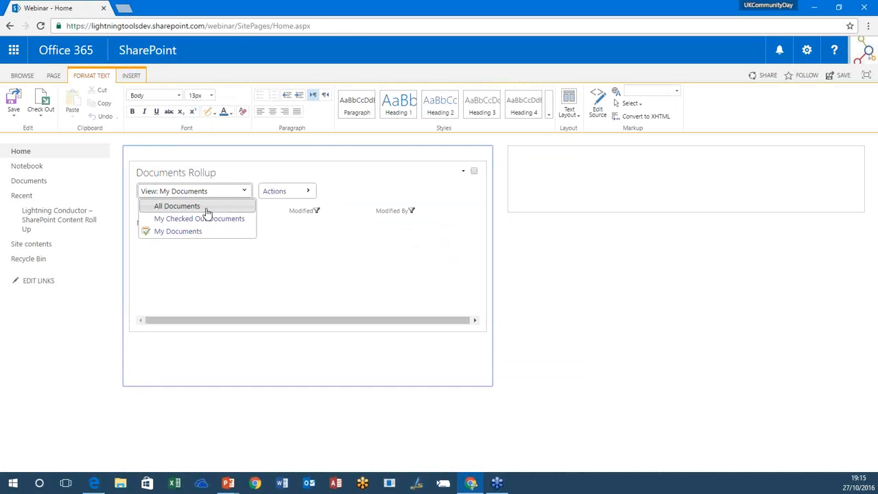
left_click(171, 206)
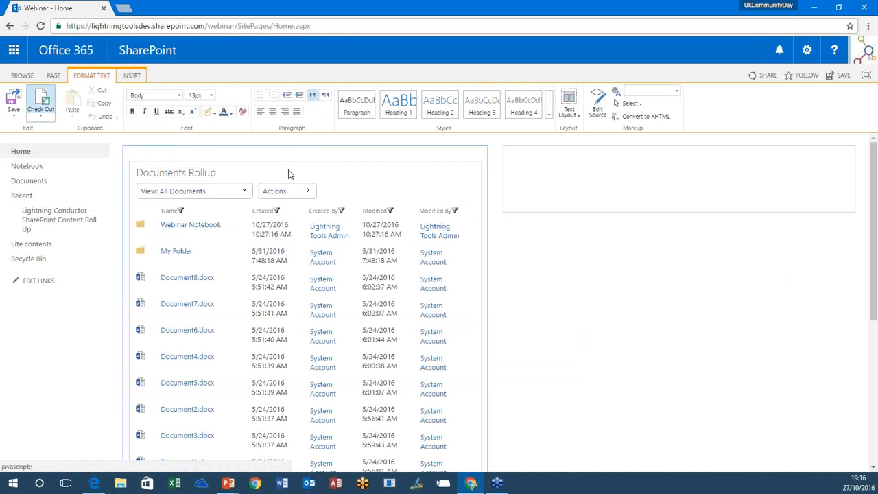
left_click(13, 100)
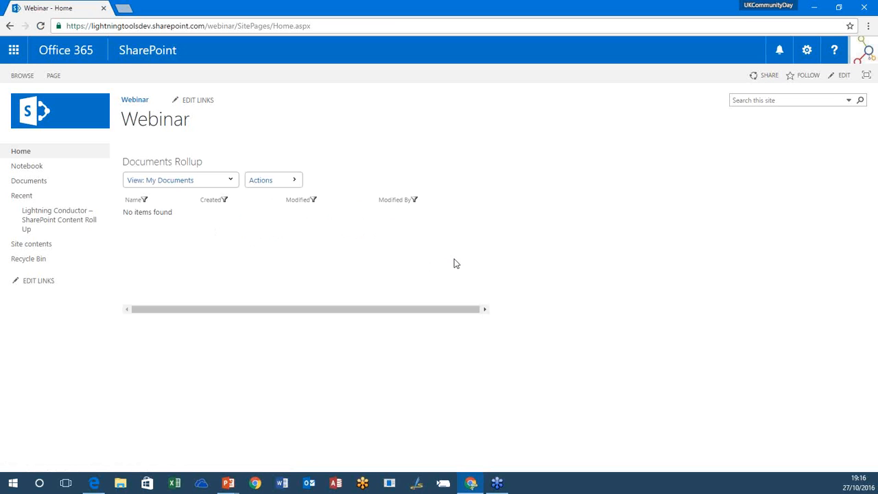
Step: Show all documents in the saved Documents Rollup and look through the list, toggling the Media Player folder's contents
left_click(215, 181)
left_click(214, 196)
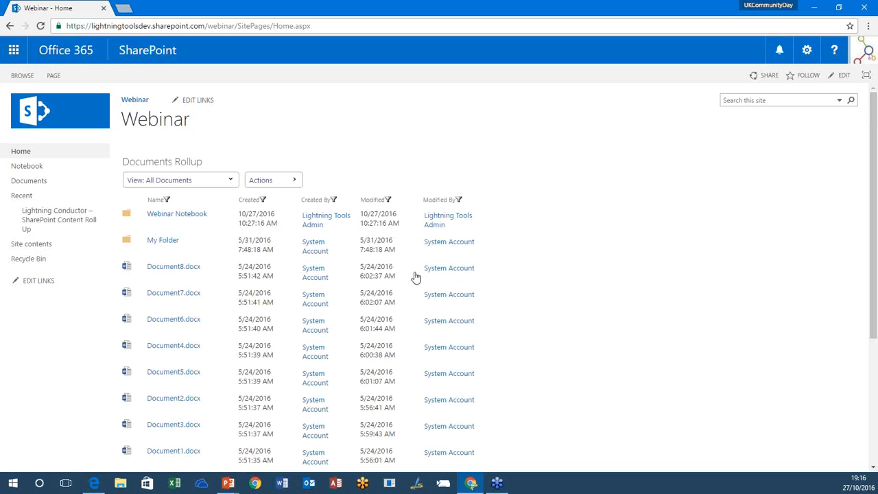
scroll(414, 271, "down", 3)
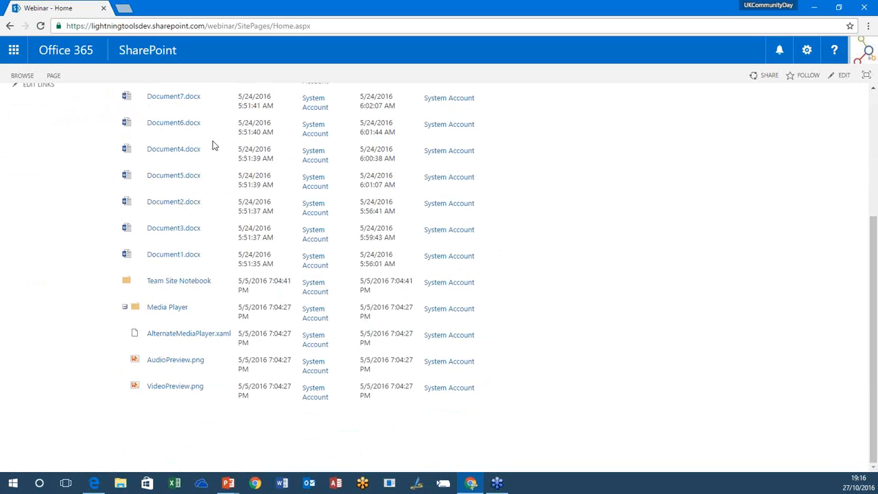
left_click(127, 307)
left_click(126, 359)
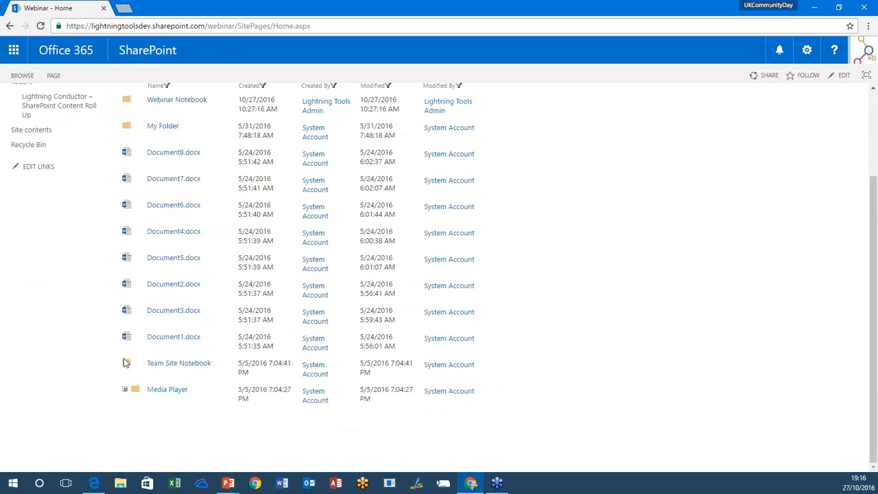
left_click(125, 391)
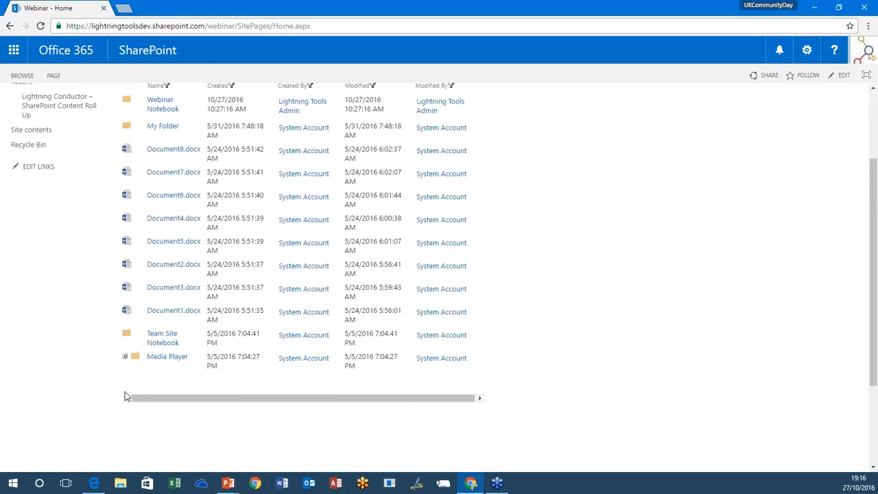
scroll(125, 396, "up", 2)
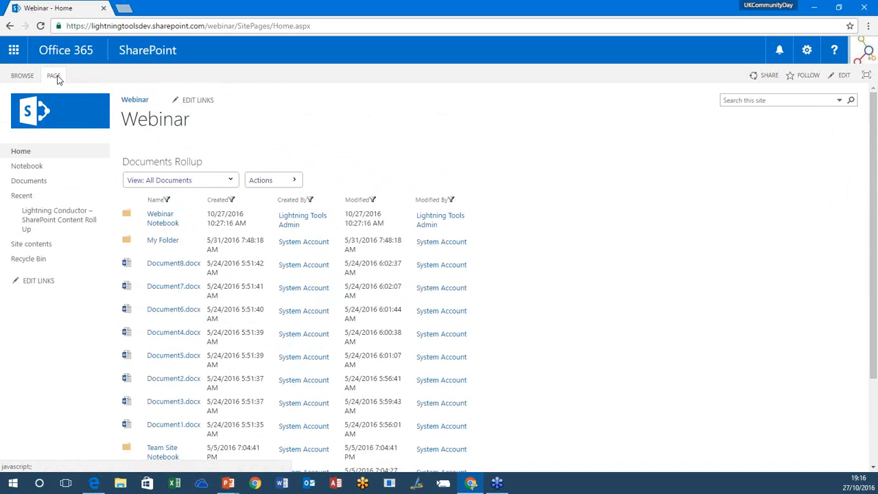
Step: Reopen the page for editing and permanently delete the Documents Rollup web part
left_click(53, 75)
left_click(15, 103)
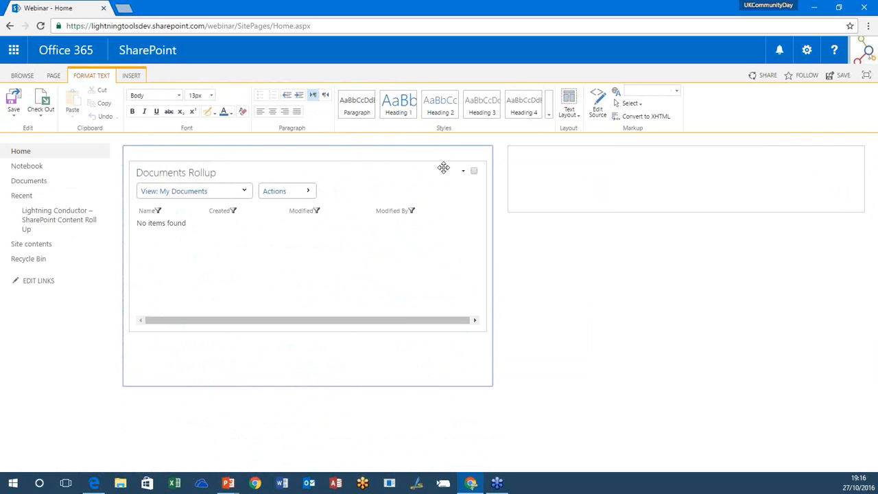
left_click(464, 171)
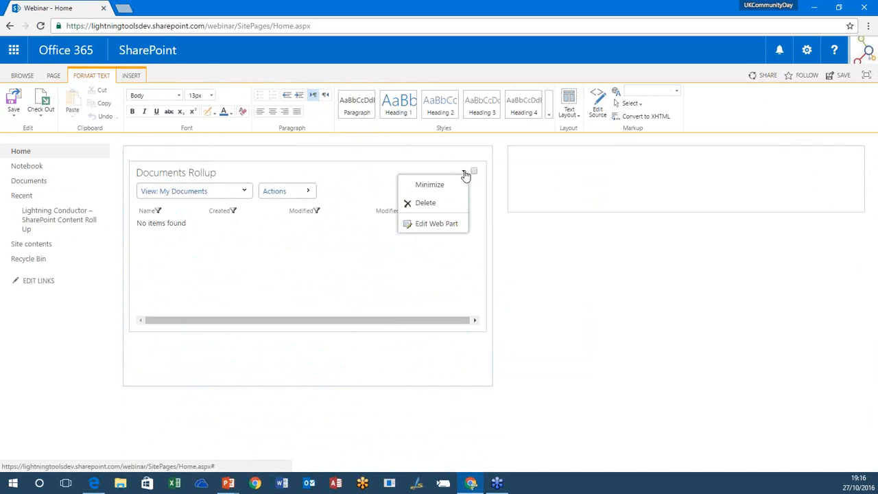
left_click(443, 201)
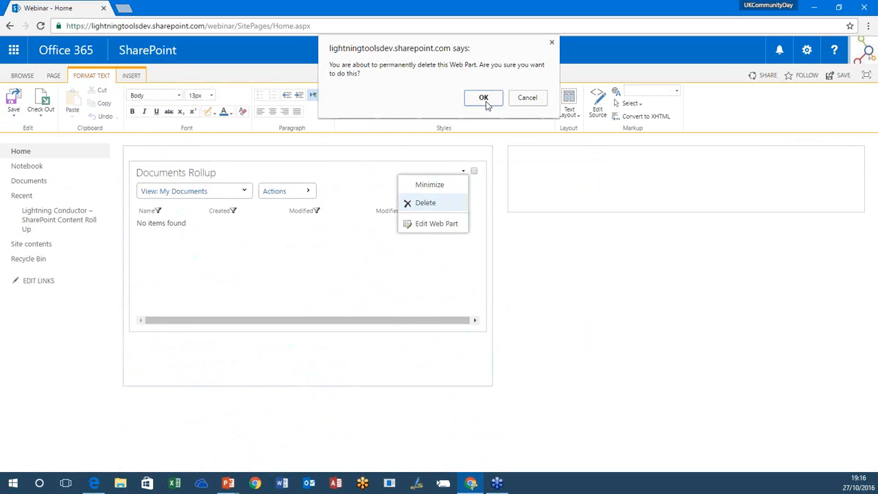
left_click(483, 98)
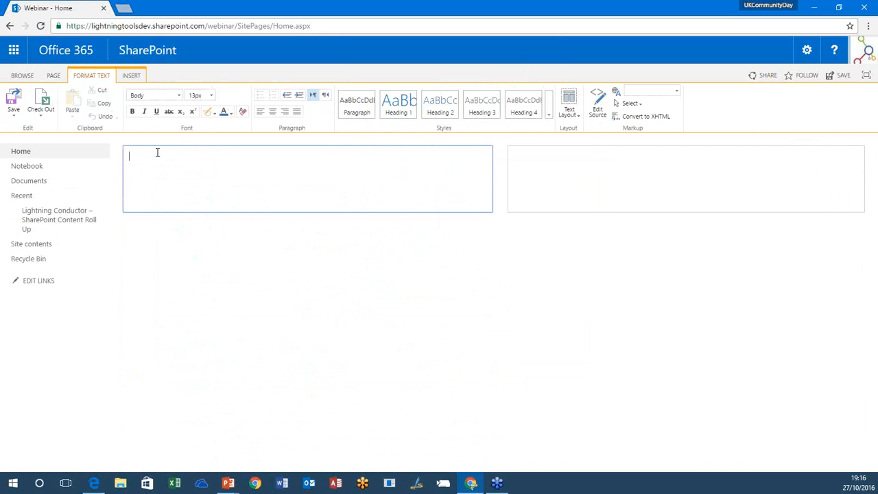
Step: Insert the Lightning Conductor web part from the Apps category into the page's first content column
left_click(131, 77)
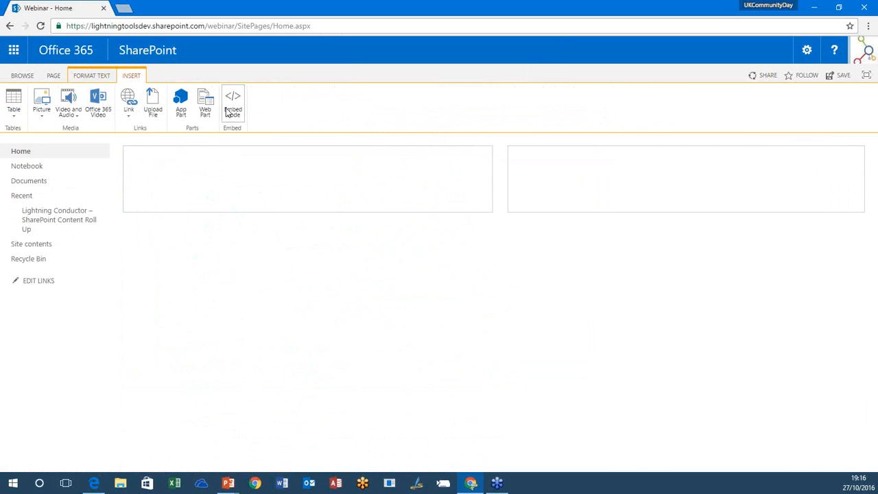
left_click(205, 108)
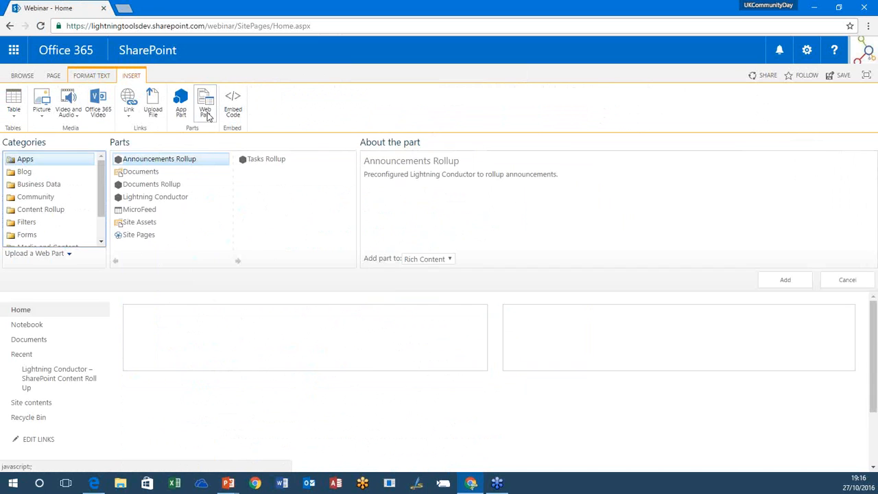
left_click(165, 198)
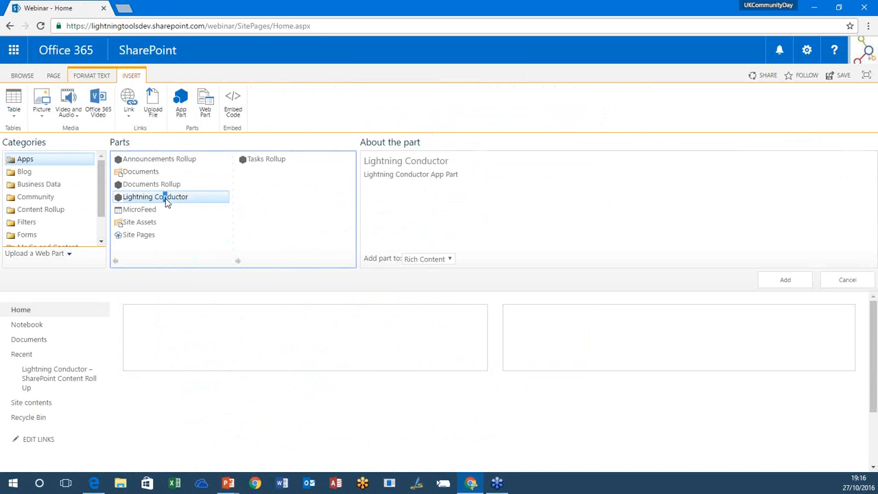
left_click(789, 281)
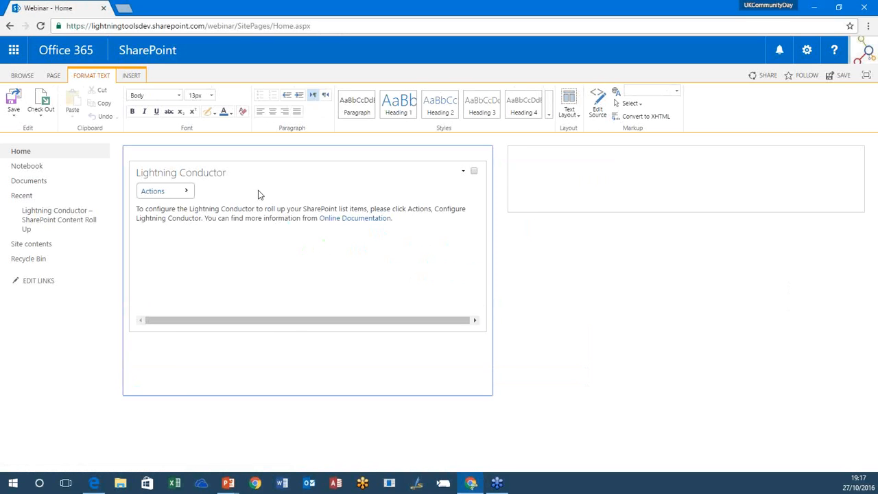
Step: Enable views in the Lightning Conductor web part's properties and apply the change
left_click(464, 171)
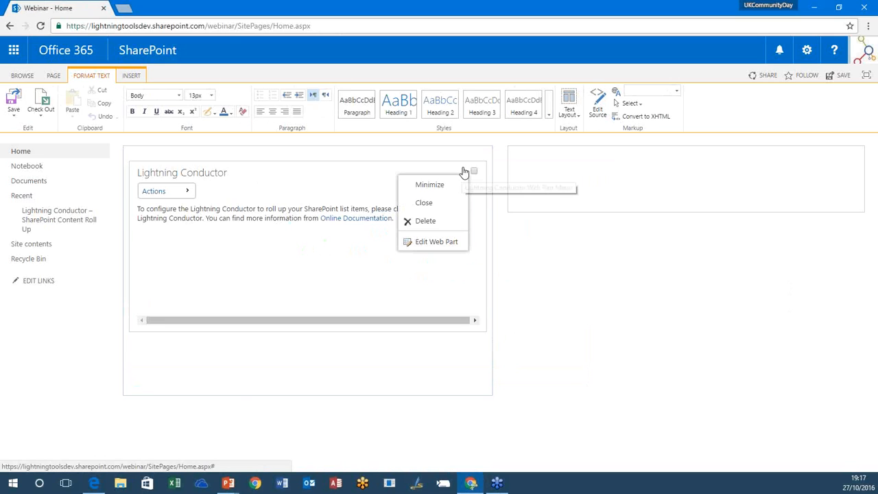
left_click(453, 242)
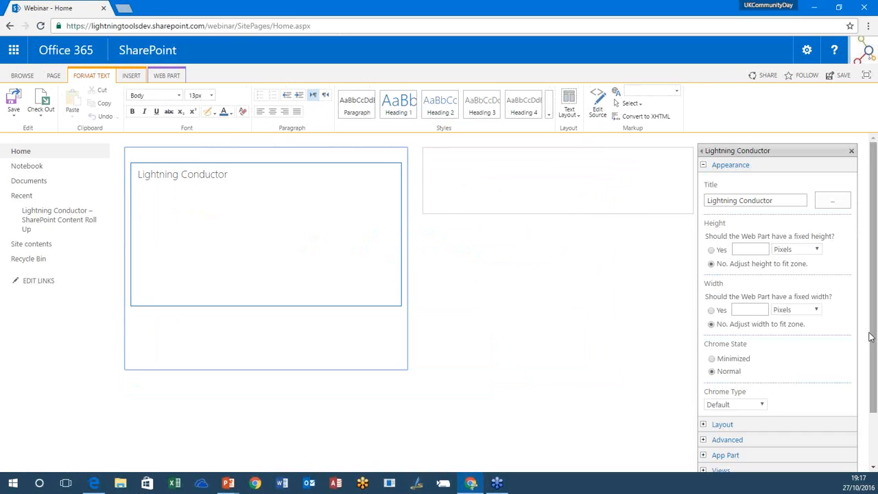
scroll(754, 357, "down", 2)
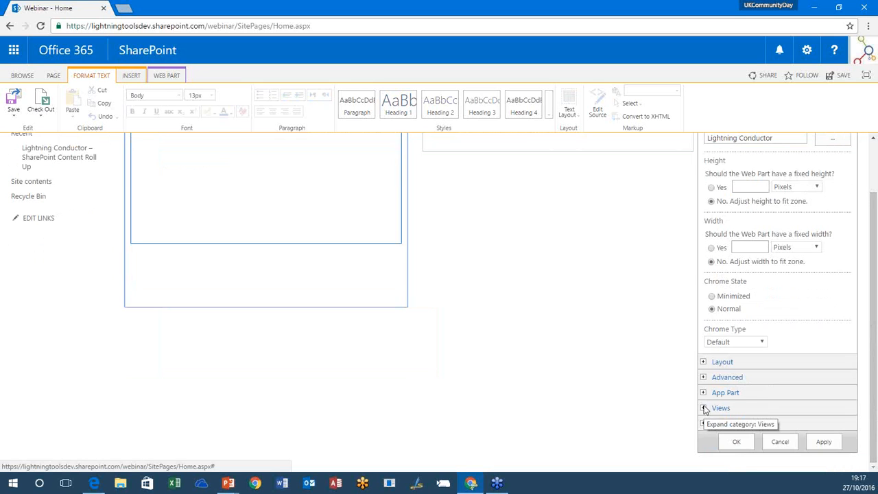
left_click(703, 408)
left_click(710, 428)
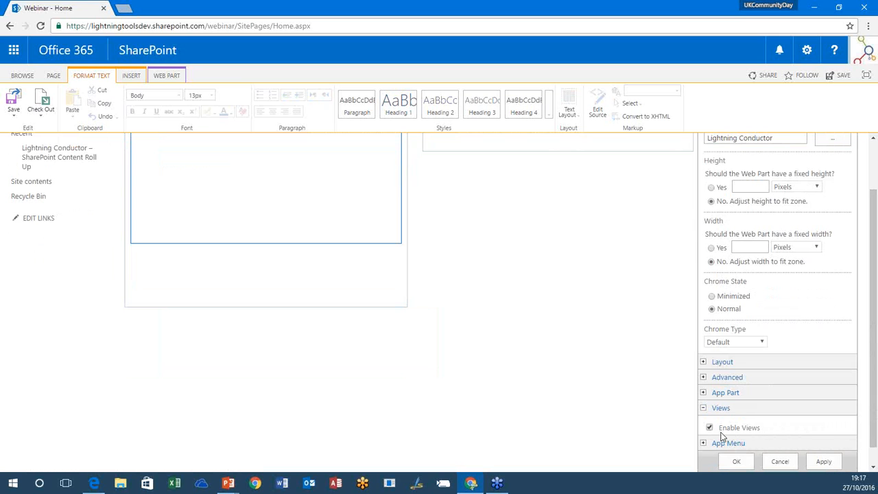
left_click(737, 461)
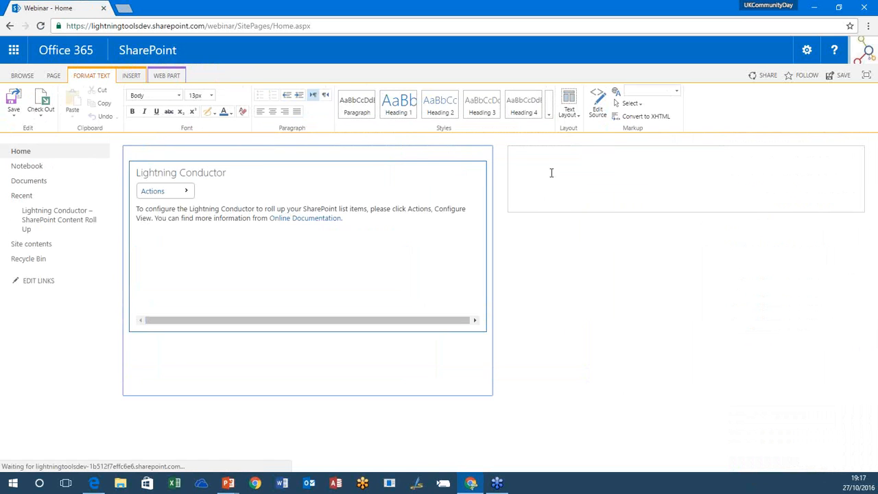
Step: Focus the page on its content and reopen the Lightning Conductor's view configuration in the widened web part
left_click(463, 172)
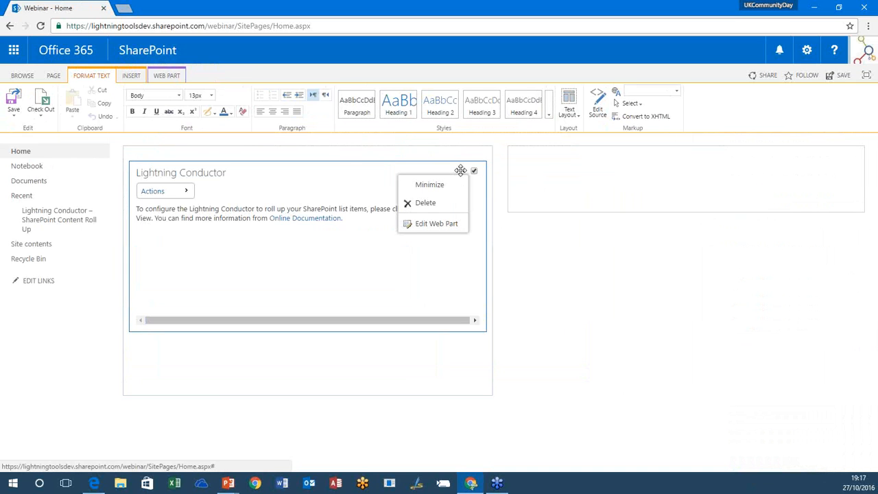
left_click(183, 192)
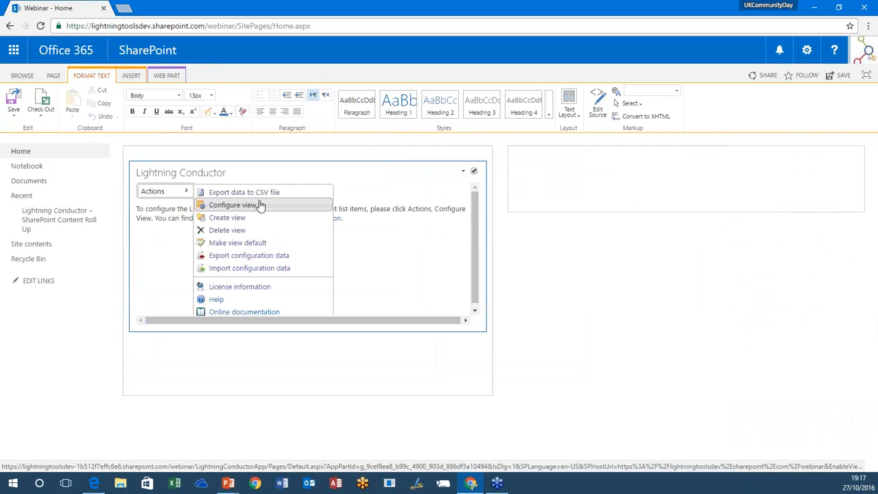
left_click(253, 221)
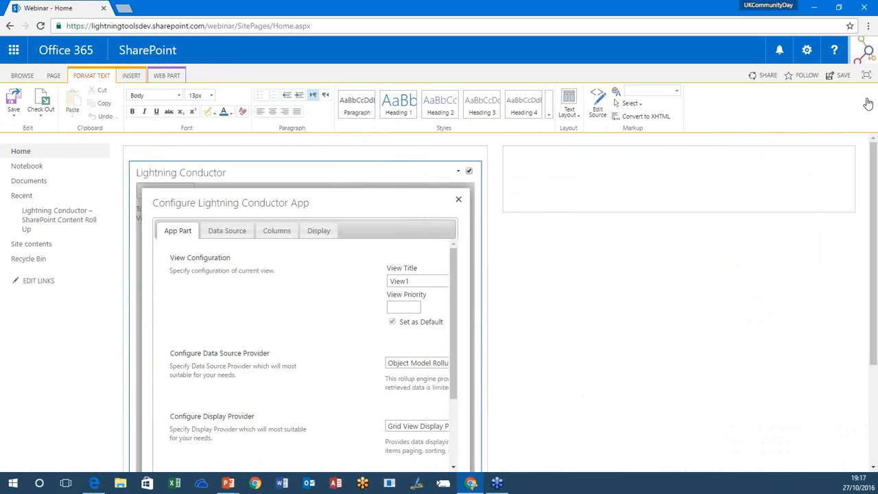
left_click(865, 77)
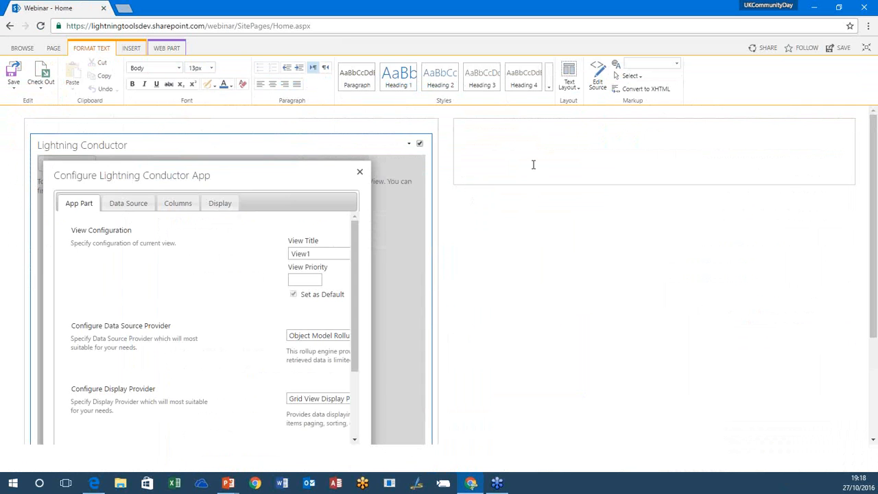
left_click(359, 173)
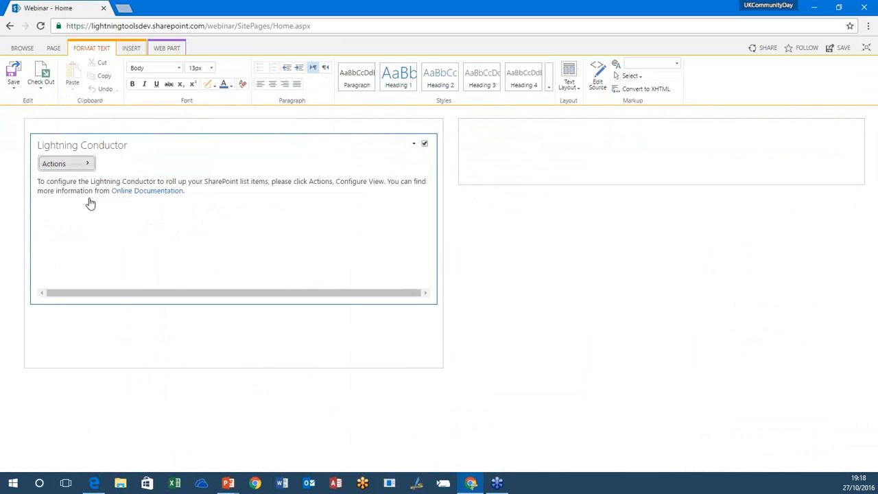
left_click(68, 163)
left_click(118, 190)
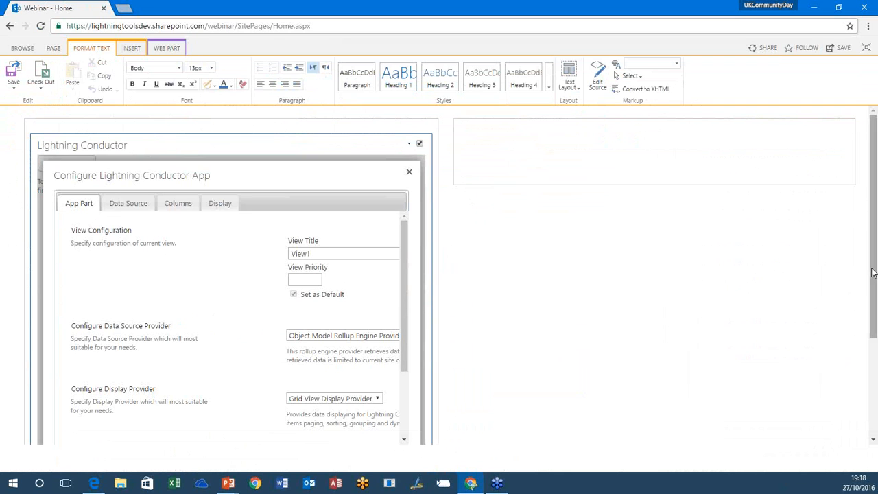
Step: Examine the view title and the available data source and display providers in the Lightning Conductor configuration
scroll(871, 272, "down", 1)
left_click(325, 212)
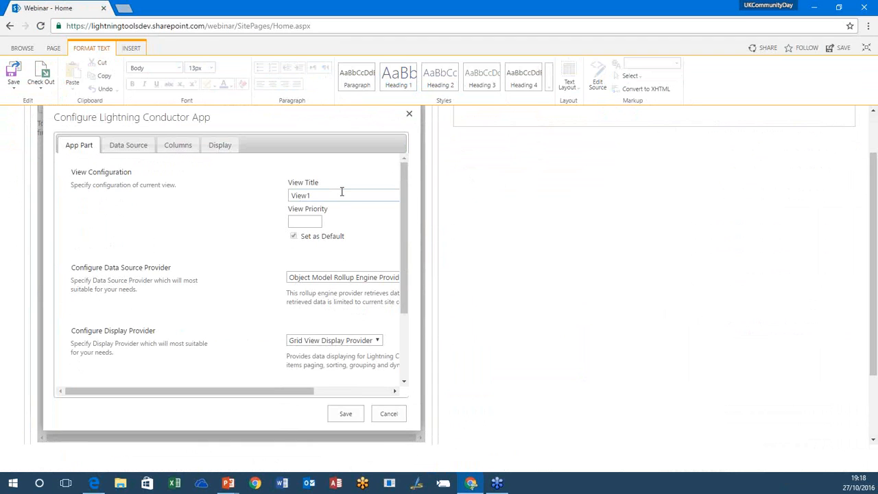
double_click(333, 195)
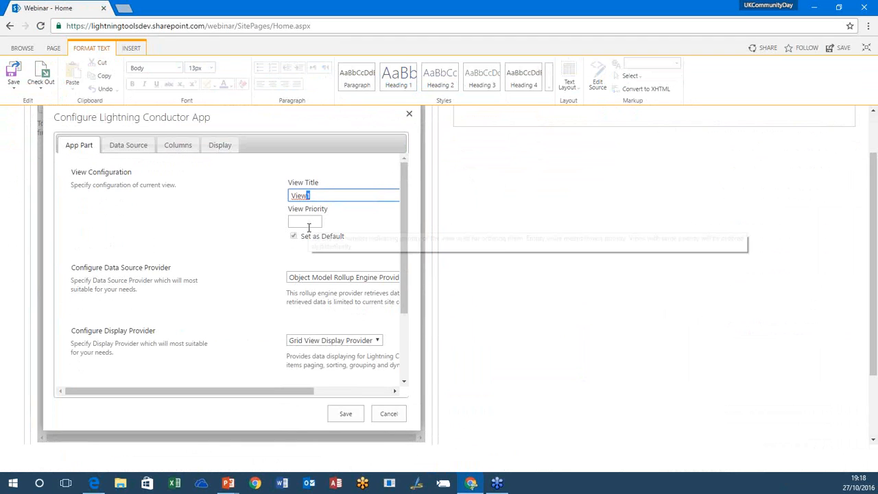
left_click(312, 277)
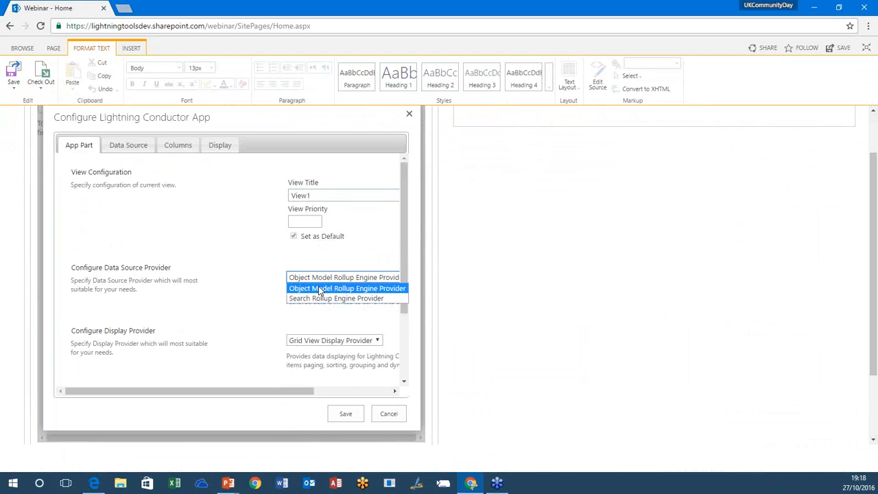
left_click(328, 281)
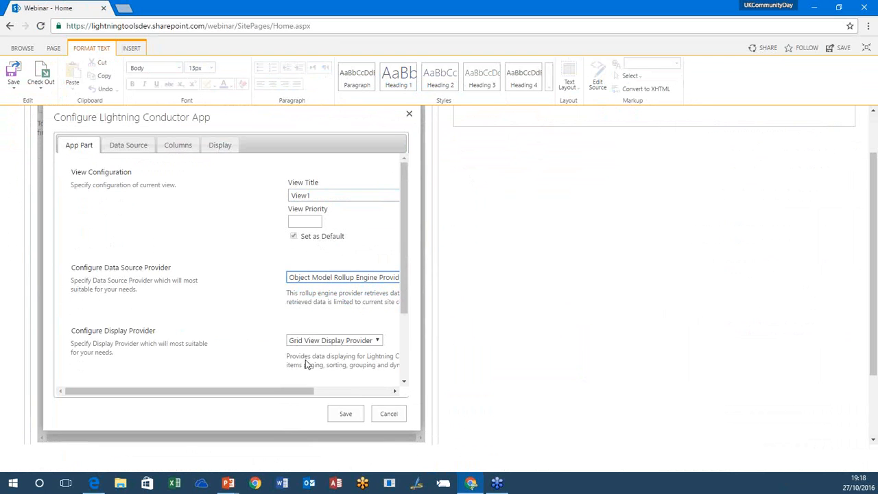
left_click(325, 340)
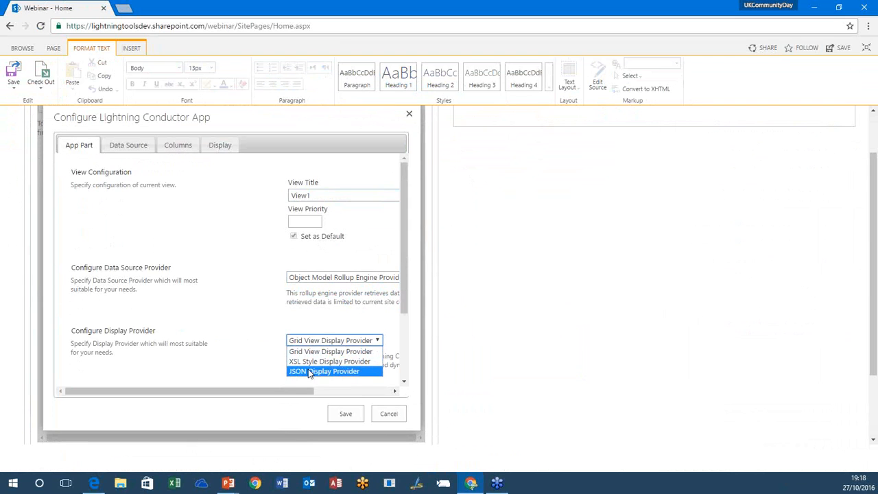
left_click(323, 316)
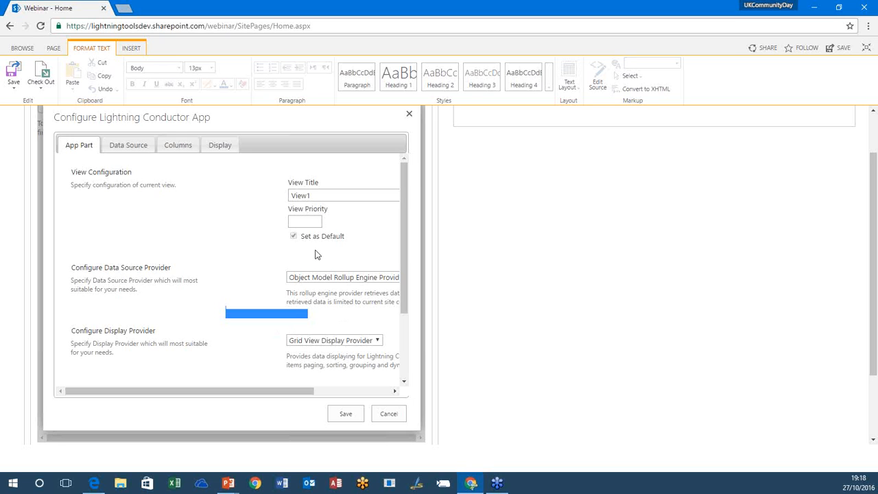
Step: Set the view title to Tasks
left_click(313, 196)
left_click_drag(323, 193, 251, 195)
type("TasksO")
key("BackSpace")
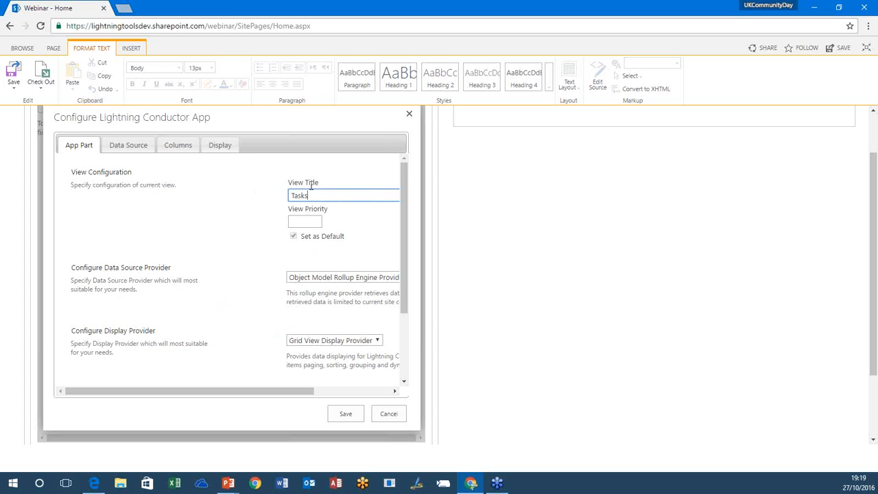
Step: Choose Object Model Rollup Engine Provider as the view's data source provider
left_click_drag(299, 392, 354, 391)
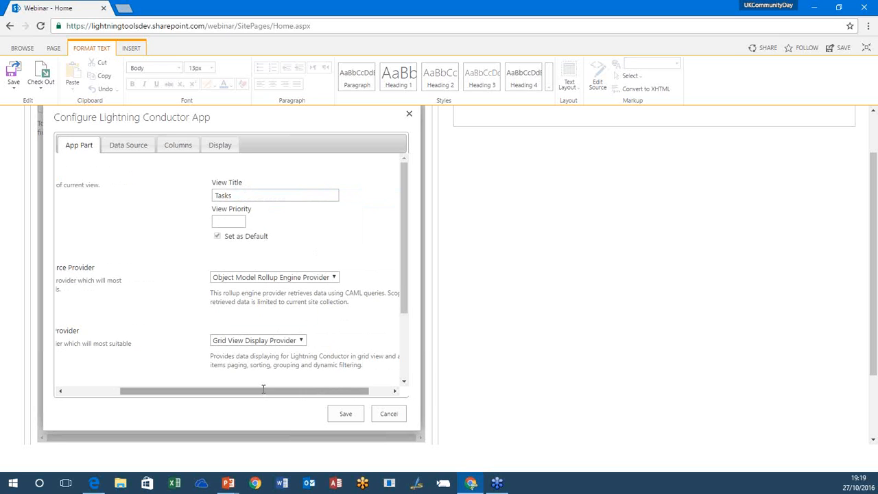
left_click(270, 278)
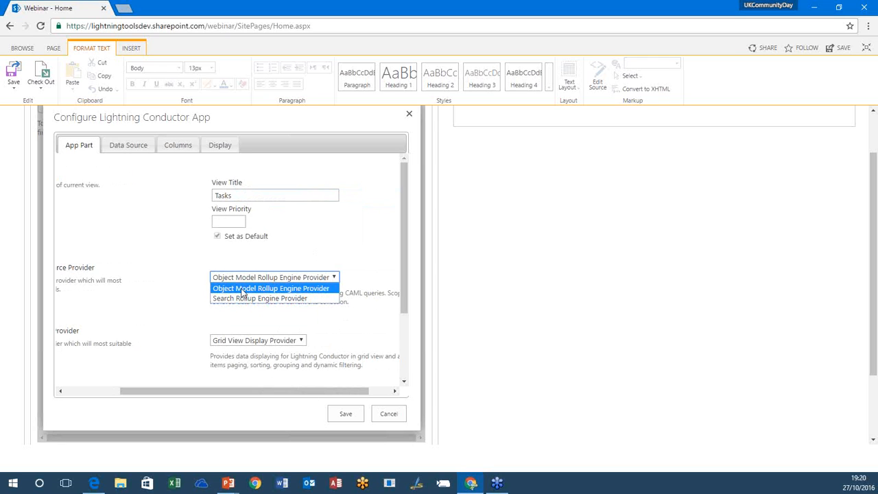
left_click(242, 289)
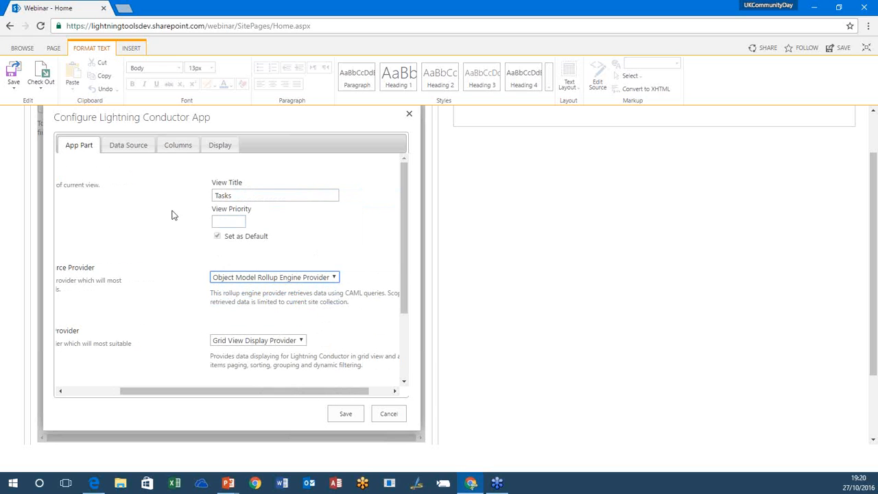
left_click(100, 390)
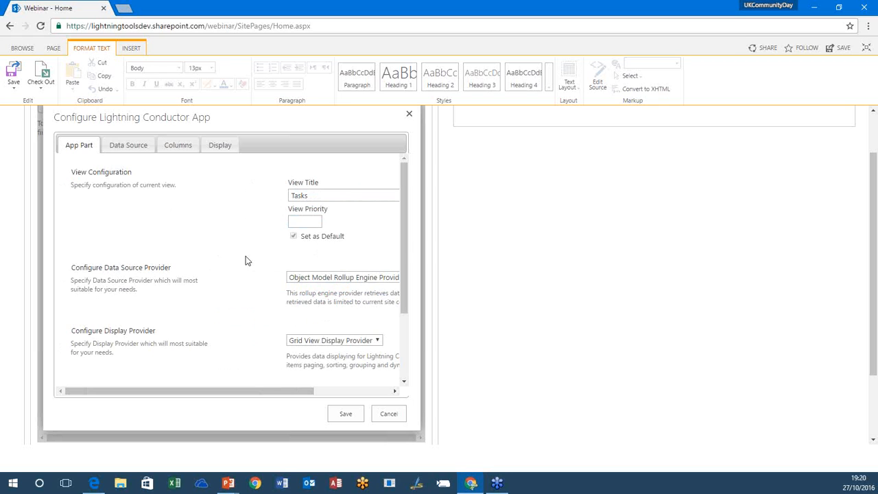
Step: Set the data source to show items from the current site collection and select the Tasks list type
left_click(128, 146)
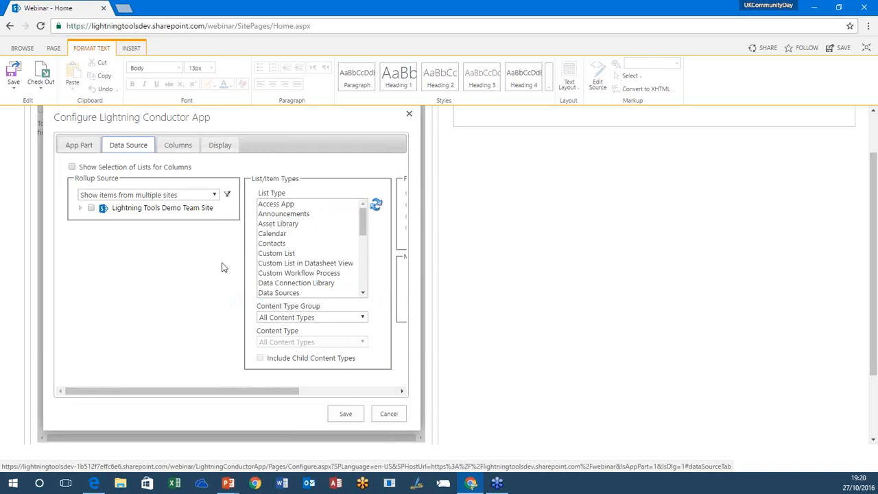
left_click(214, 194)
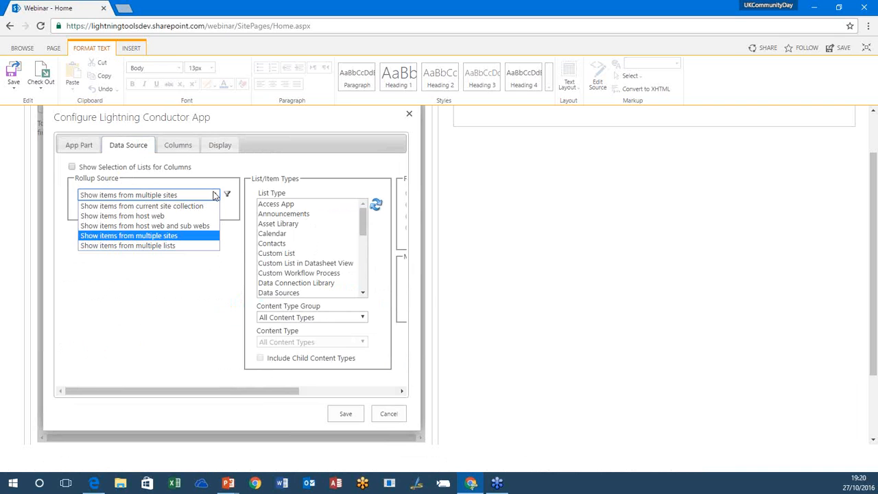
left_click(172, 206)
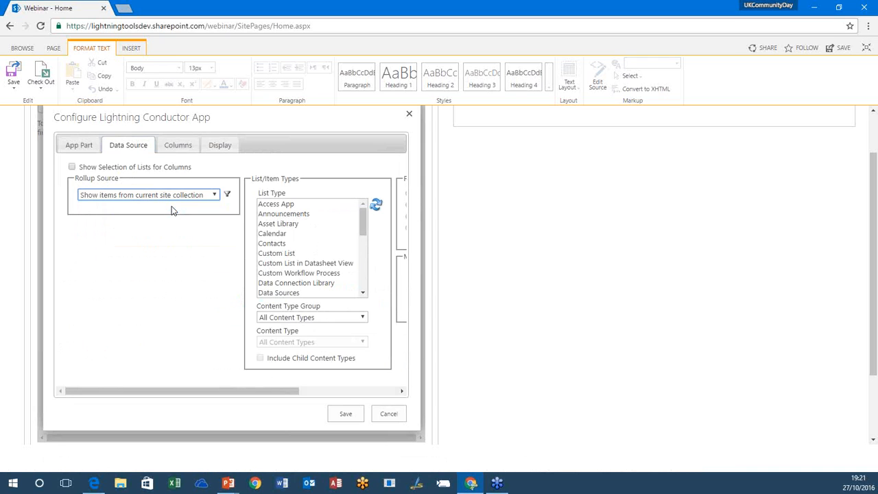
left_click_drag(362, 231, 363, 268)
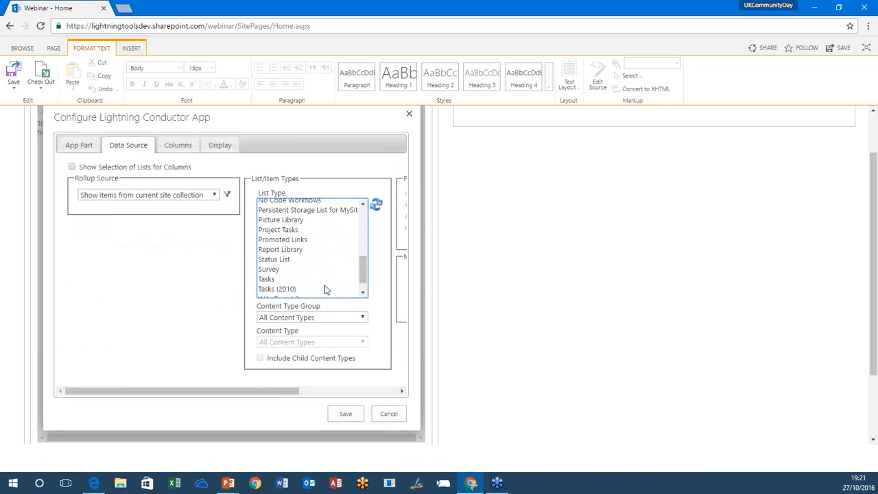
left_click(319, 279)
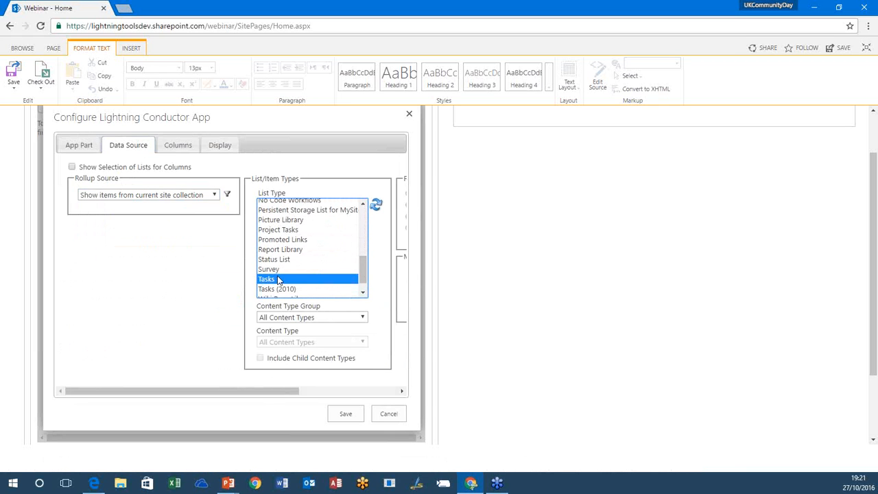
Step: Try the multiple sites rollup source, expanding Lightning Tools Demo Team Site and toggling its Lightning Conductor and Webinar subsites
left_click(154, 197)
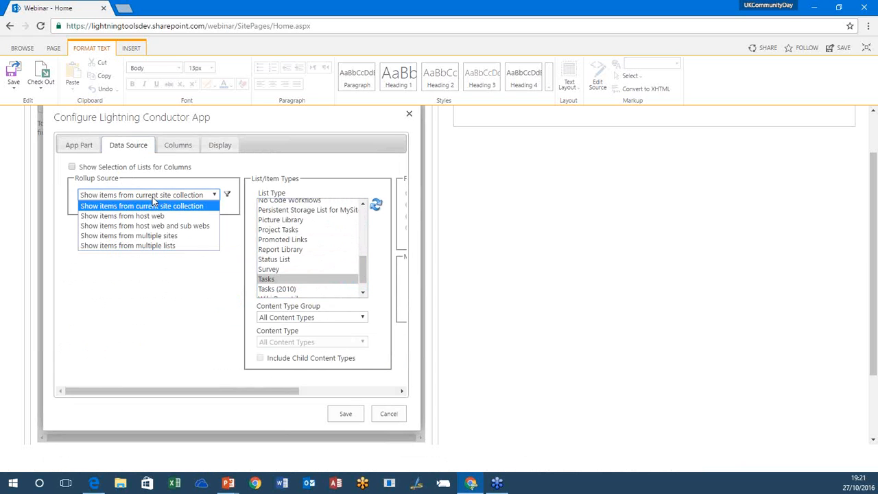
left_click(135, 235)
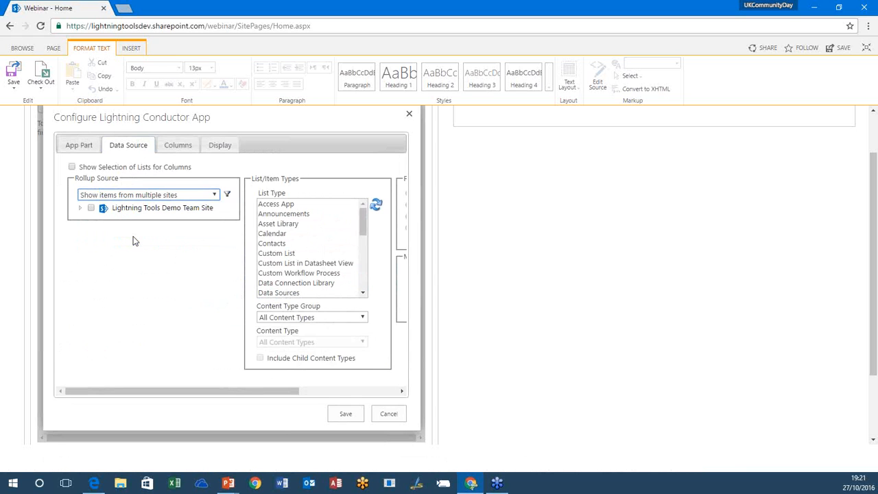
left_click(80, 207)
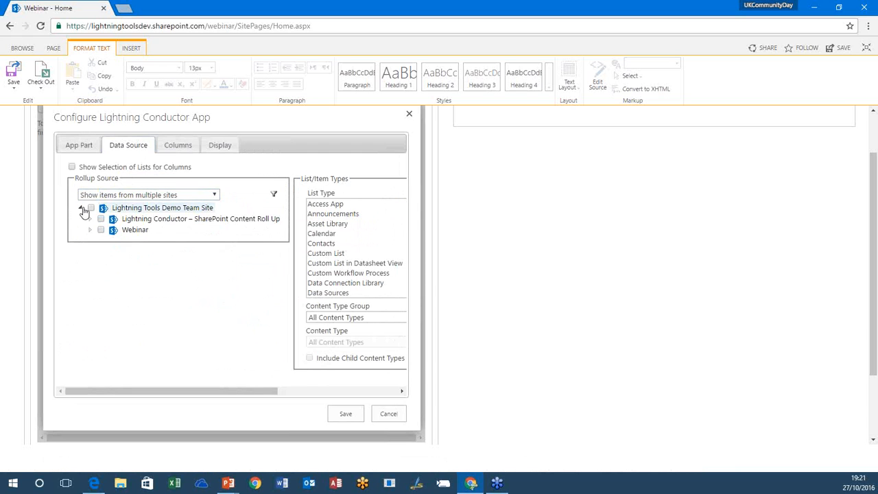
left_click(101, 219)
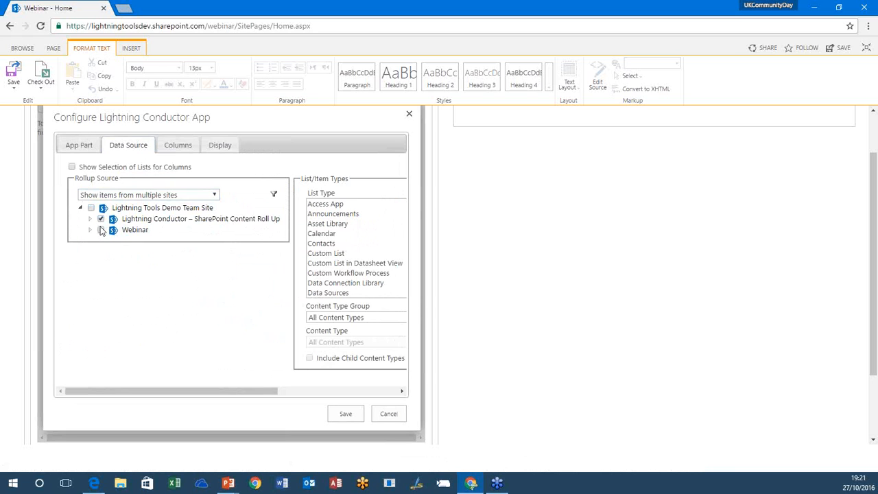
left_click(101, 218)
left_click(102, 229)
Step: Try the multiple lists rollup source and select the Tasks list under Lightning Tools Demo Team Site
left_click(156, 196)
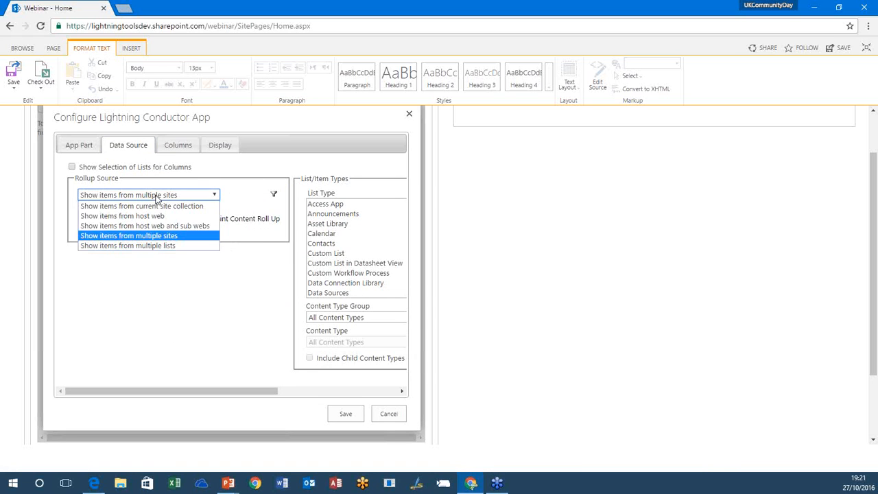
left_click(149, 247)
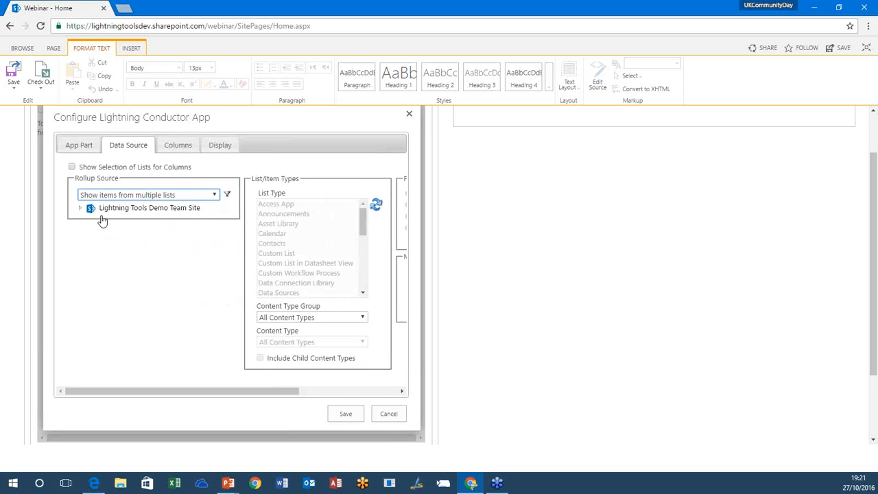
left_click(80, 208)
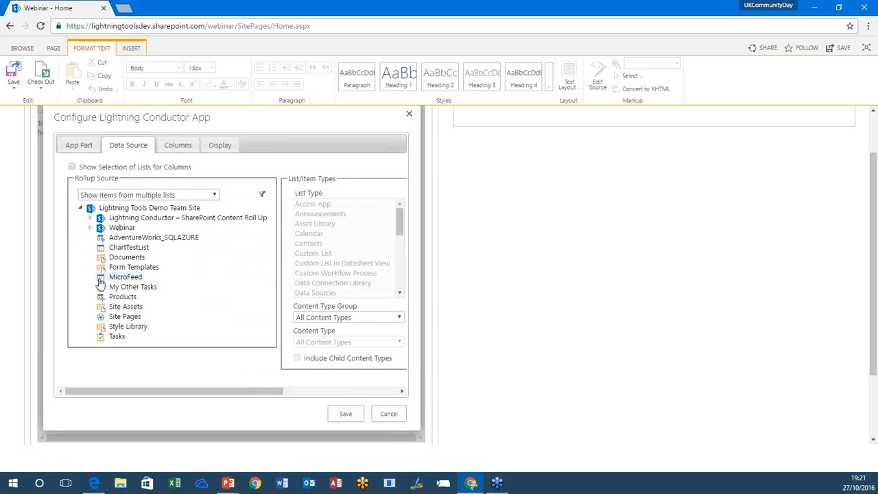
left_click(102, 337)
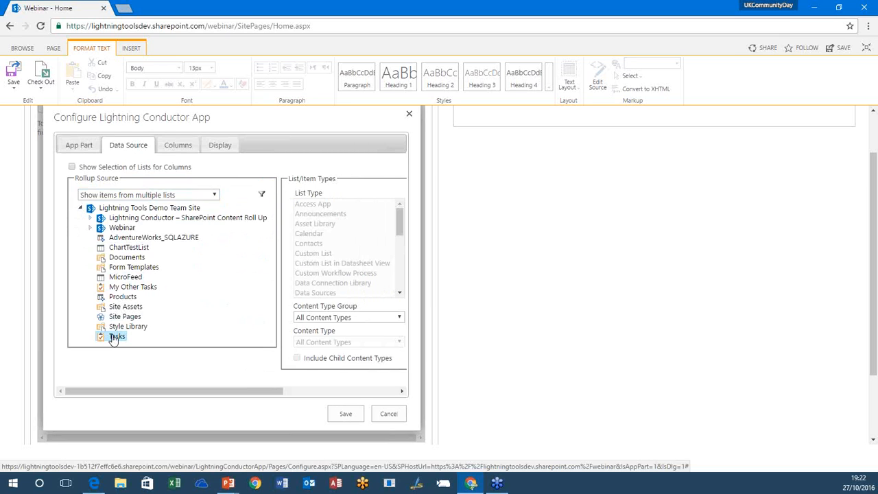
Step: Set the rollup source back to items from the current site collection and select the Tasks list type
left_click(172, 196)
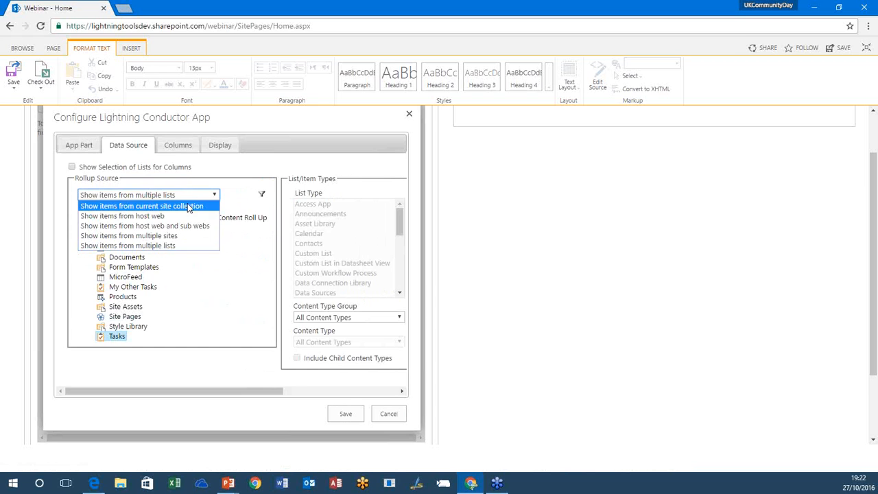
left_click(187, 207)
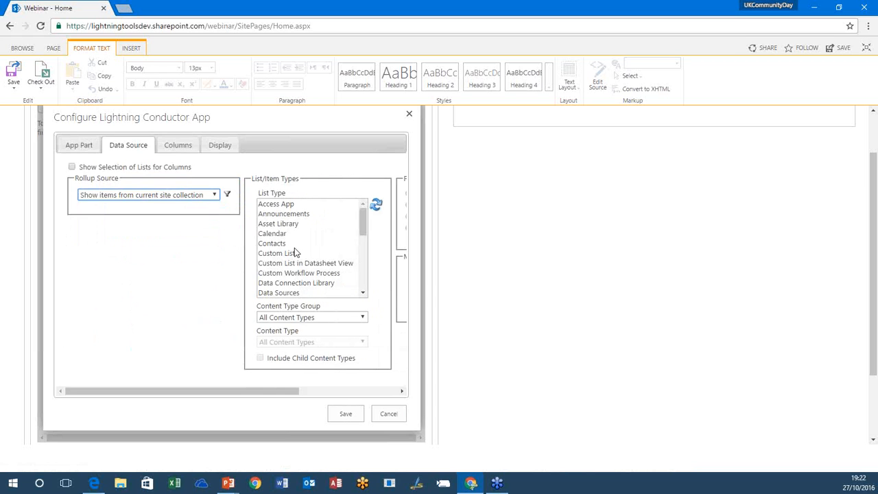
left_click_drag(360, 221, 361, 274)
left_click(343, 281)
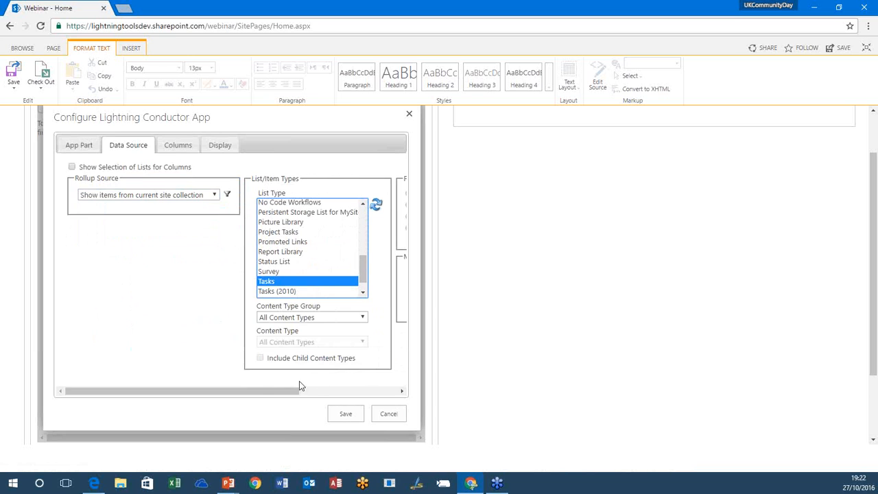
Step: Try List Content Types as the content type group and look through its available content types
left_click_drag(290, 391, 357, 399)
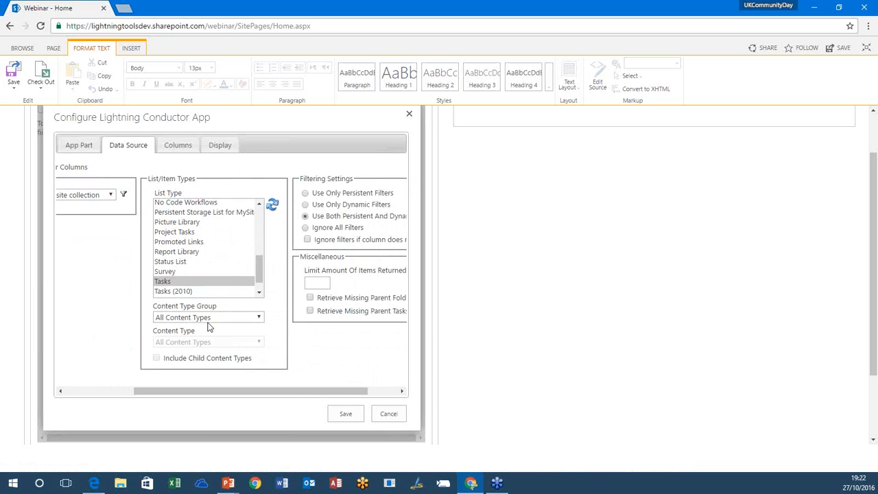
left_click(206, 321)
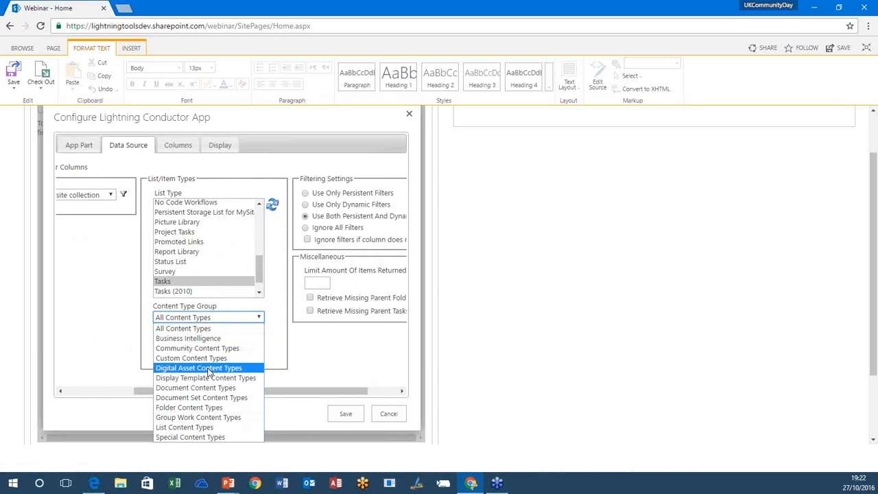
left_click(204, 428)
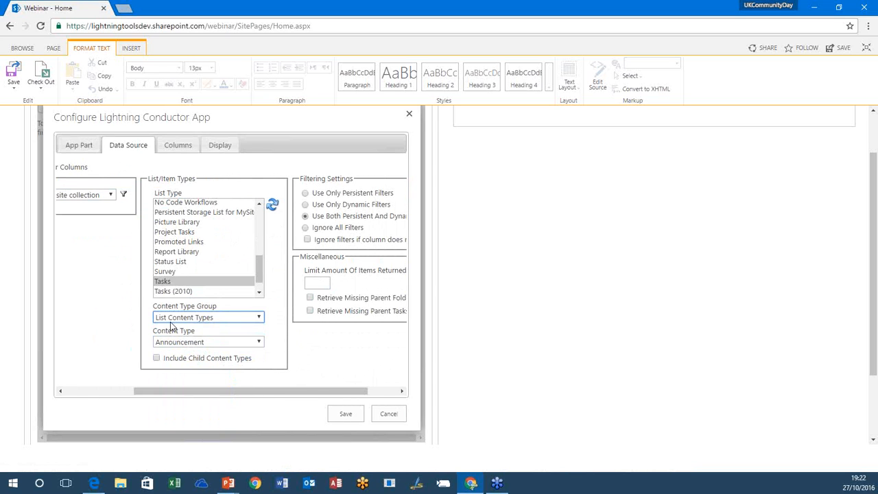
left_click(197, 345)
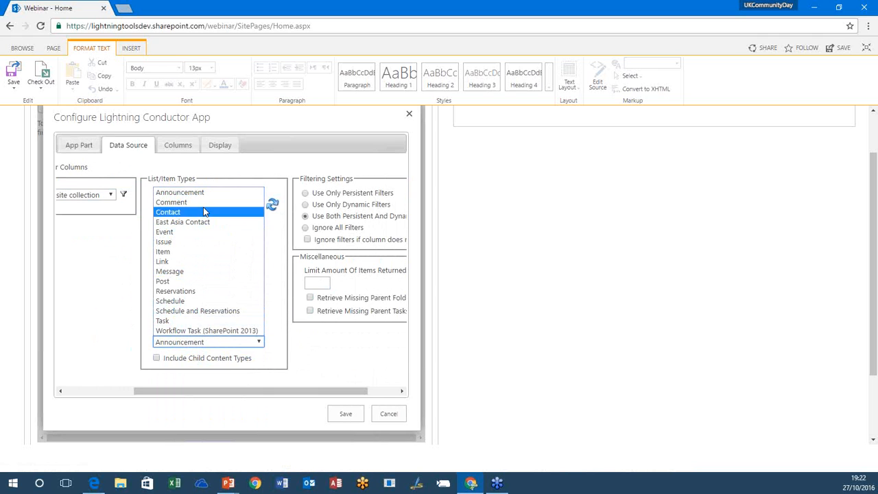
left_click(312, 356)
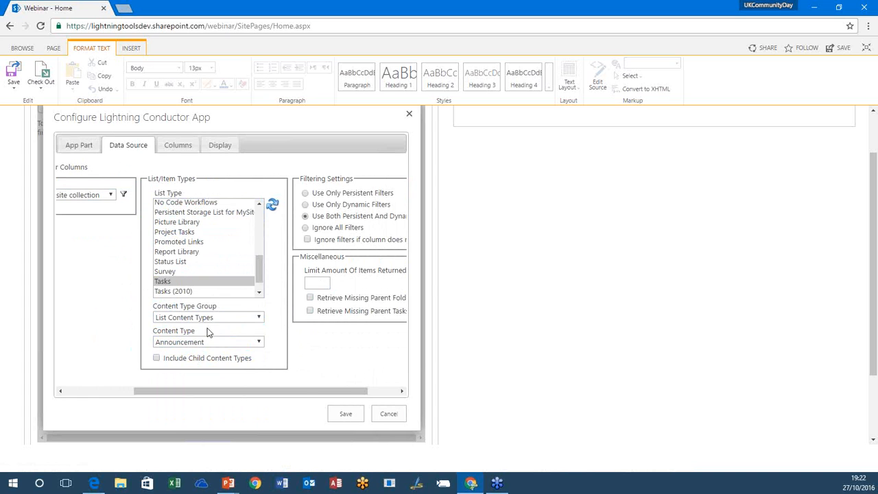
Step: Restore the content type group to All Content Types and review the filtering and miscellaneous settings
left_click(229, 319)
left_click(228, 329)
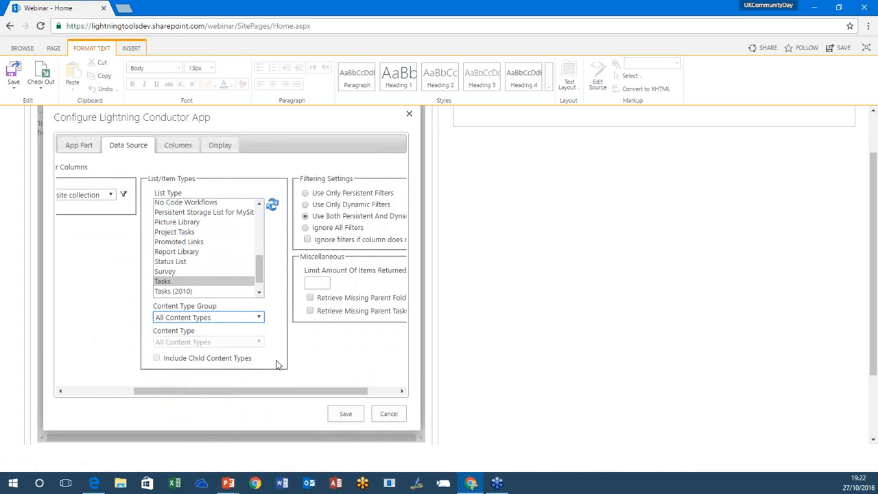
left_click(384, 389)
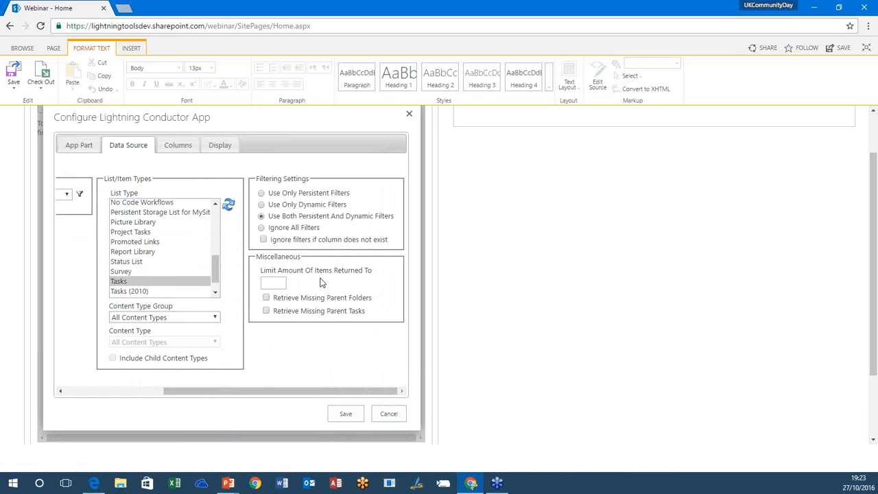
Step: Include the Task Name, Start Date, Assigned To, % Complete and Due Date columns in the Tasks view
left_click(177, 148)
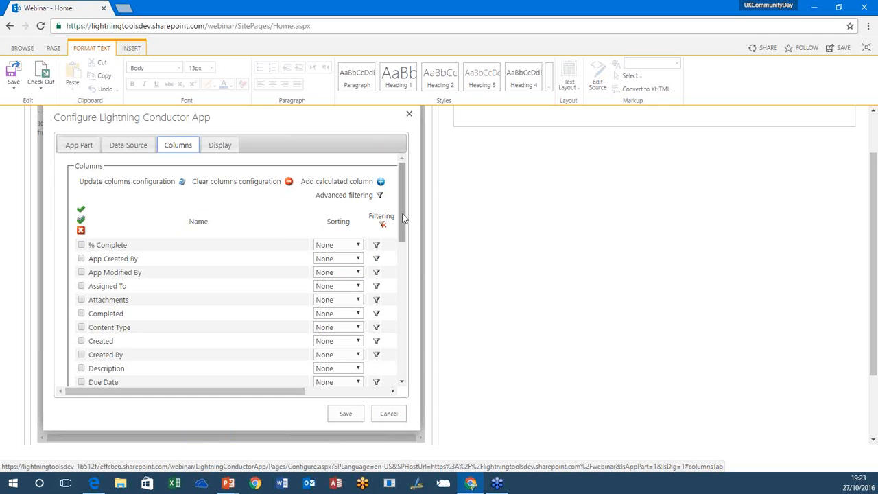
left_click_drag(404, 218, 389, 322)
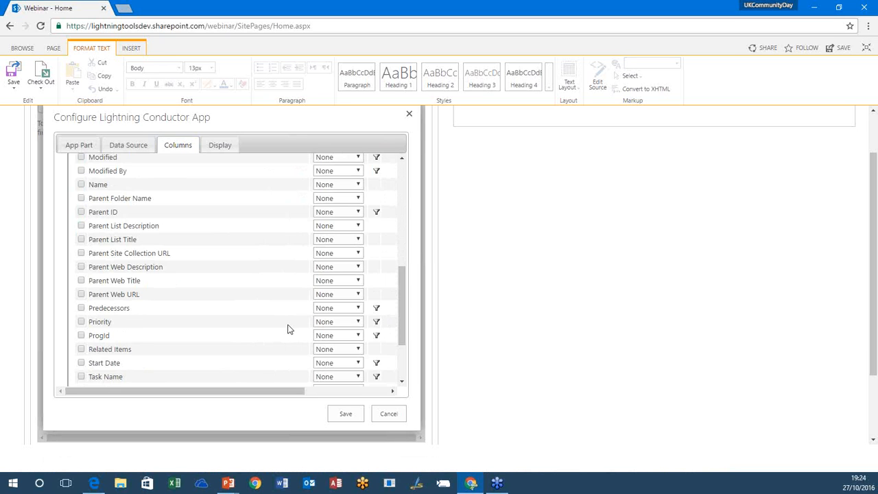
left_click(81, 363)
scroll(118, 221, "up", 10)
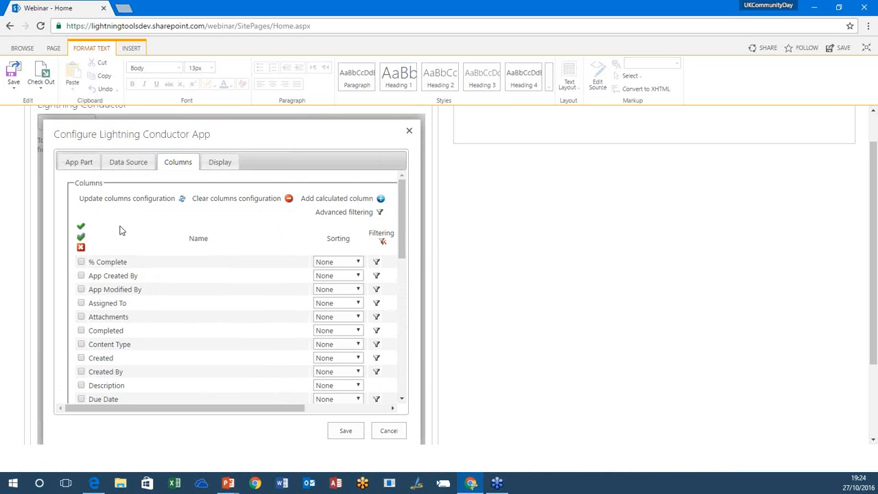
left_click(82, 302)
left_click(81, 261)
left_click(81, 398)
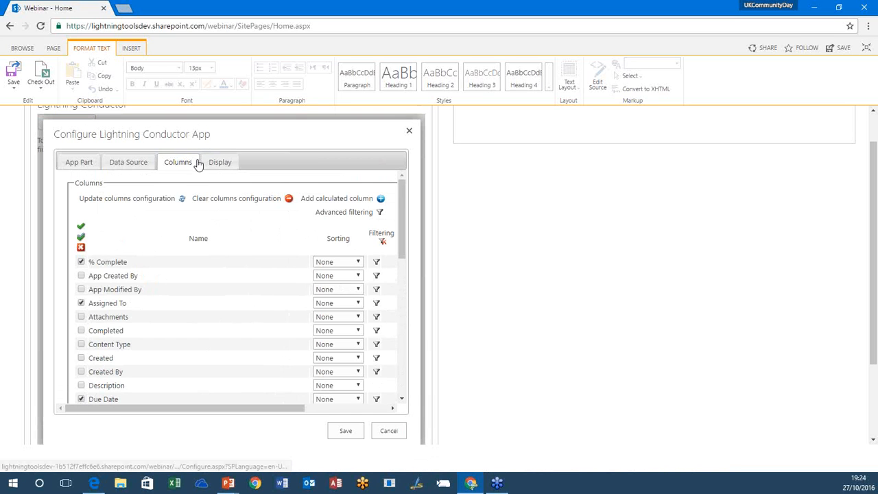
Step: Reorder the selected columns so Task Name comes first and Start Date sits directly above Due Date
left_click(232, 170)
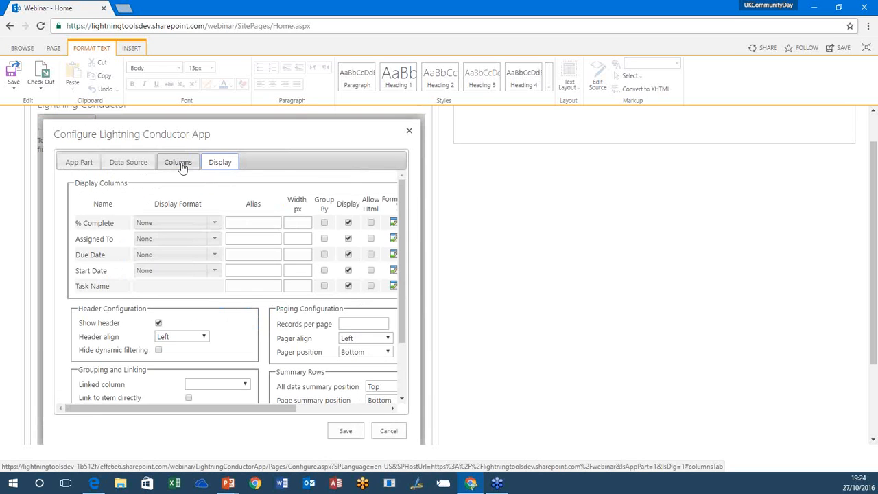
left_click(179, 163)
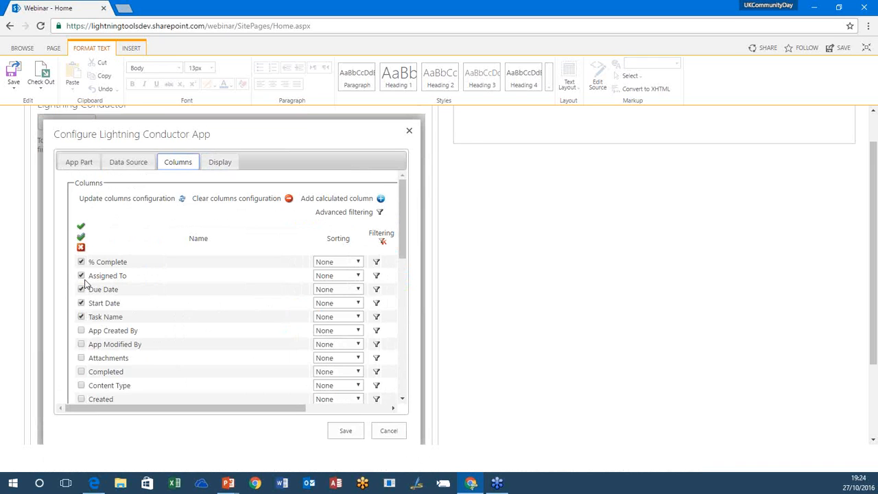
left_click_drag(114, 322, 110, 260)
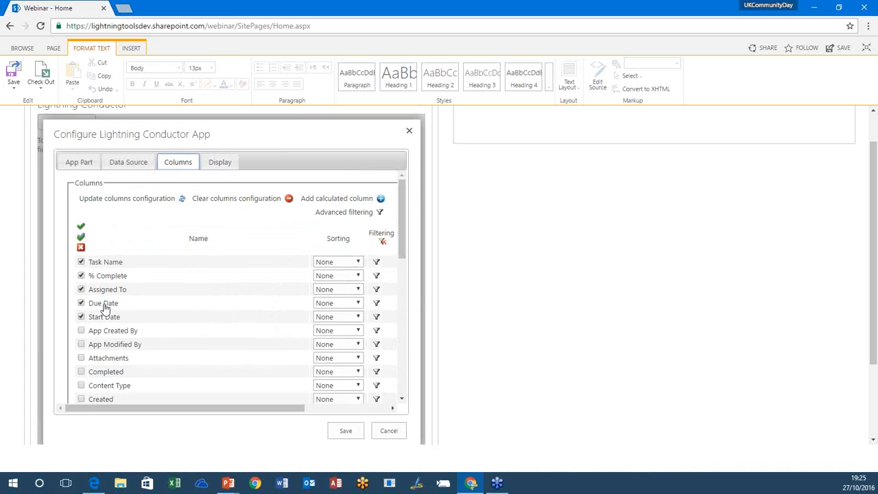
left_click_drag(96, 317, 104, 302)
Step: Set ascending sorting on the Task Name and % Complete columns
left_click_drag(294, 406, 339, 396)
left_click(272, 264)
left_click(248, 283)
left_click(269, 275)
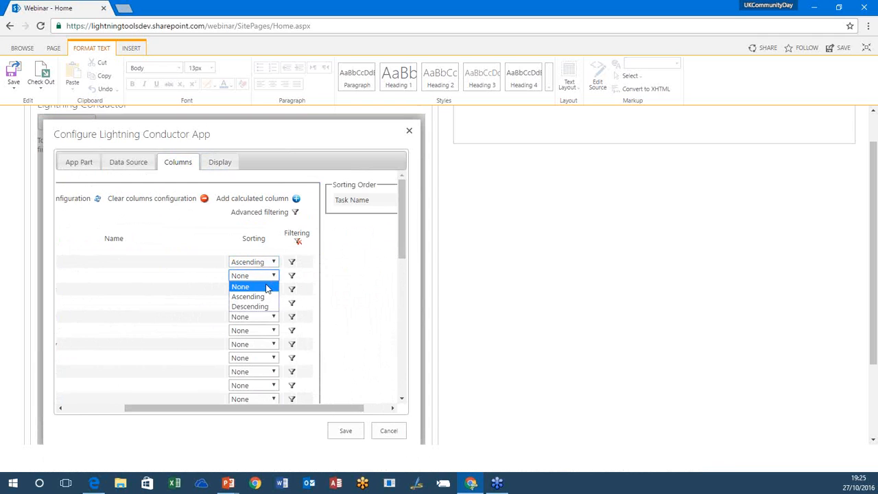
left_click(269, 296)
Step: Try moving Task Name below % Complete in the sorting order
left_click_drag(365, 409, 388, 410)
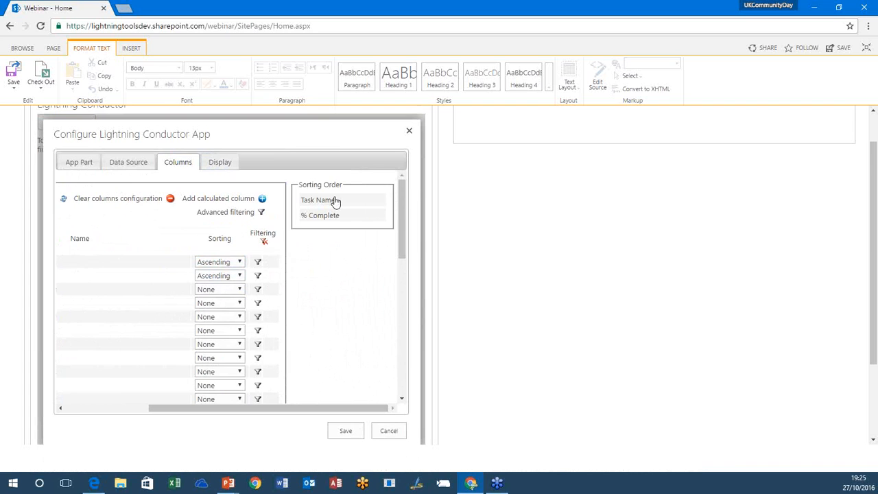
left_click_drag(336, 203, 329, 221)
left_click_drag(303, 409, 260, 409)
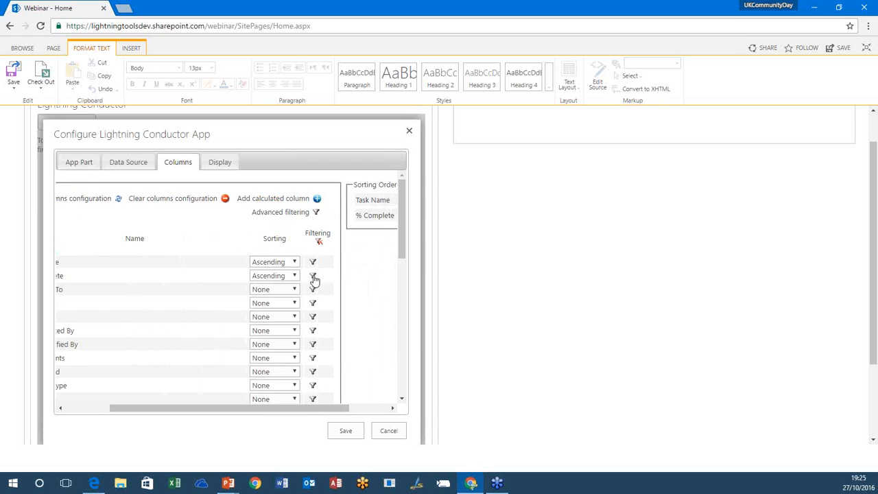
Step: Try an Assigned To filter condition with the Contains operator and the Me option, and discard it
left_click_drag(280, 410, 197, 412)
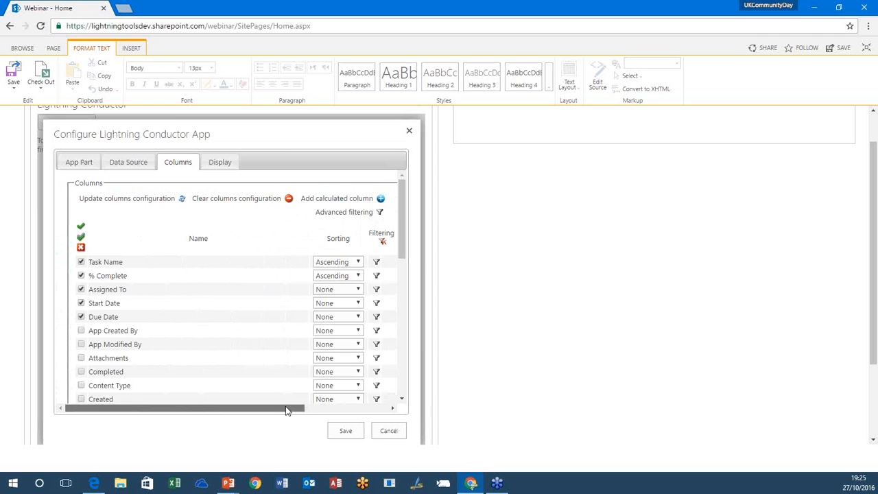
left_click_drag(280, 411, 361, 407)
left_click(263, 290)
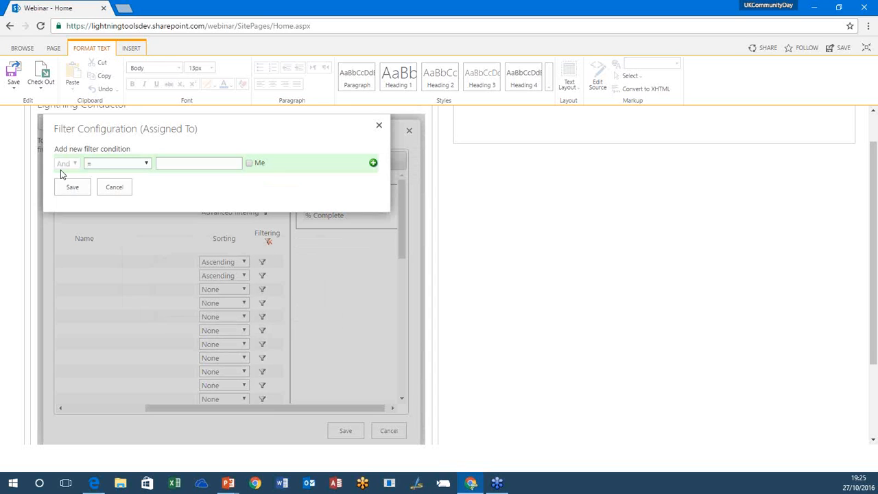
left_click(139, 164)
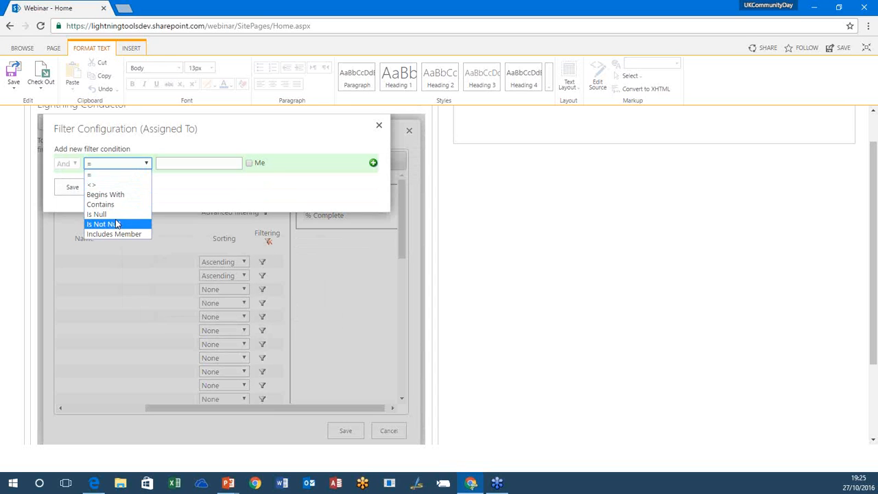
left_click(101, 204)
left_click(191, 165)
left_click(250, 163)
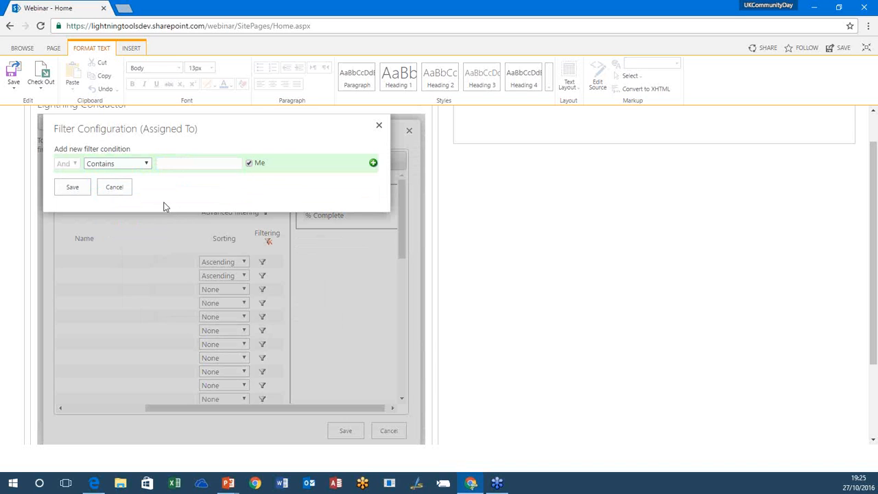
left_click(115, 187)
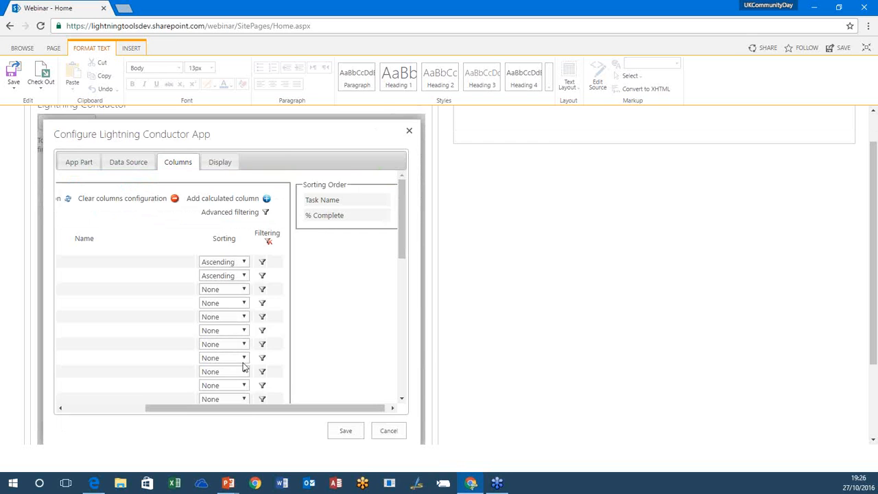
Step: Open the filter configuration for the Due Date column and close it without adding a condition
left_click_drag(212, 408, 104, 410)
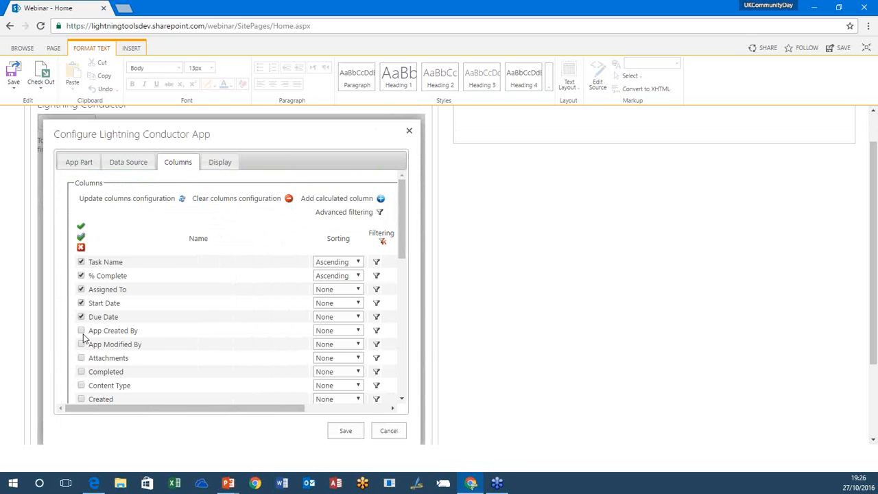
left_click(375, 317)
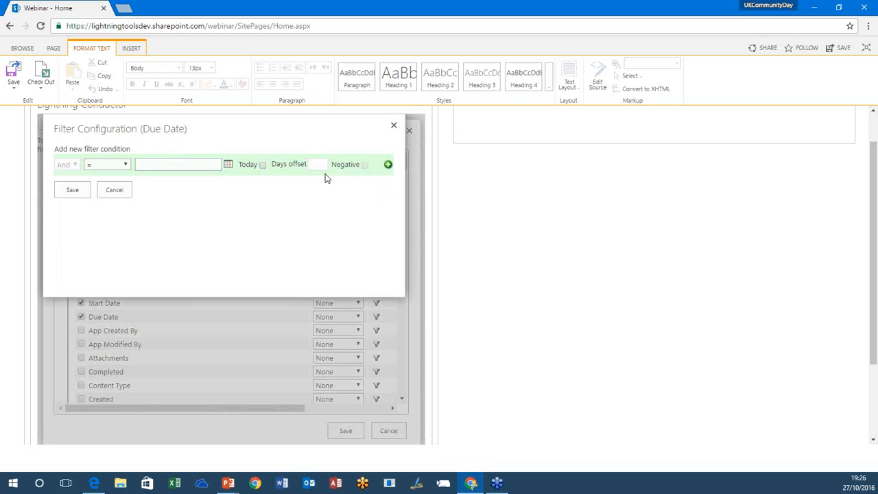
left_click(114, 191)
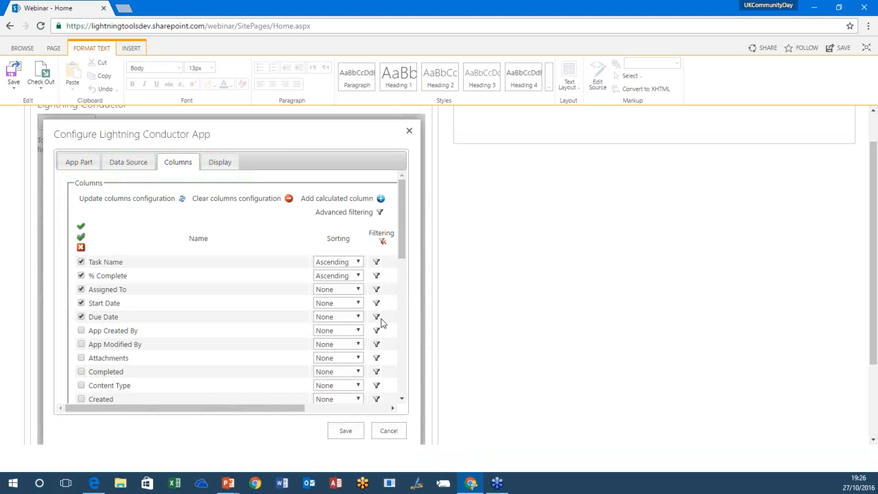
Step: Try an advanced Or filter with two conditions, setting the first to Due Date equals Today
left_click(381, 214)
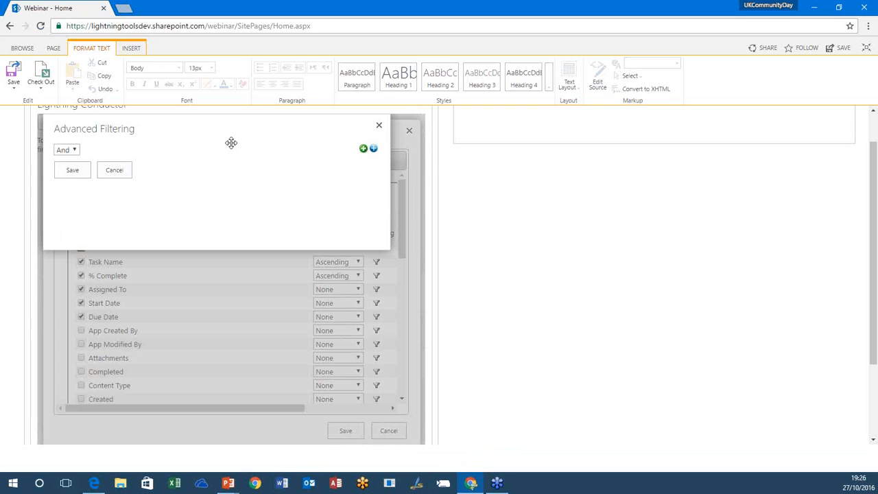
left_click(76, 150)
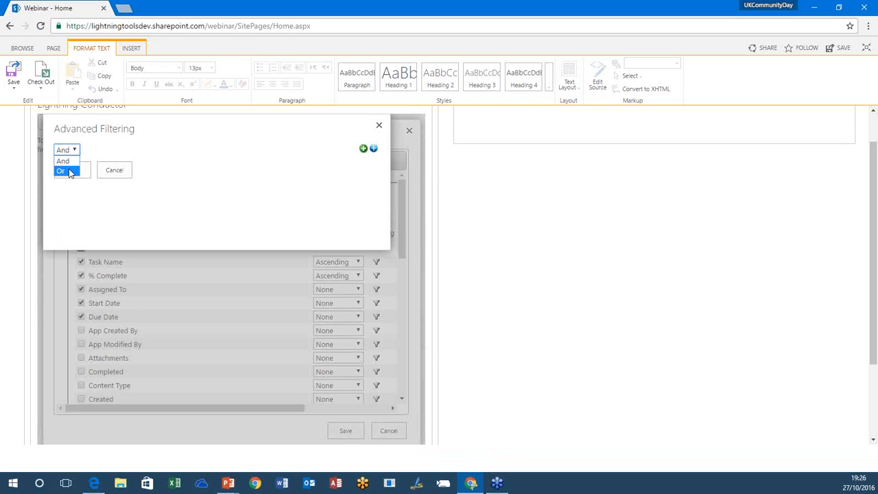
left_click(69, 171)
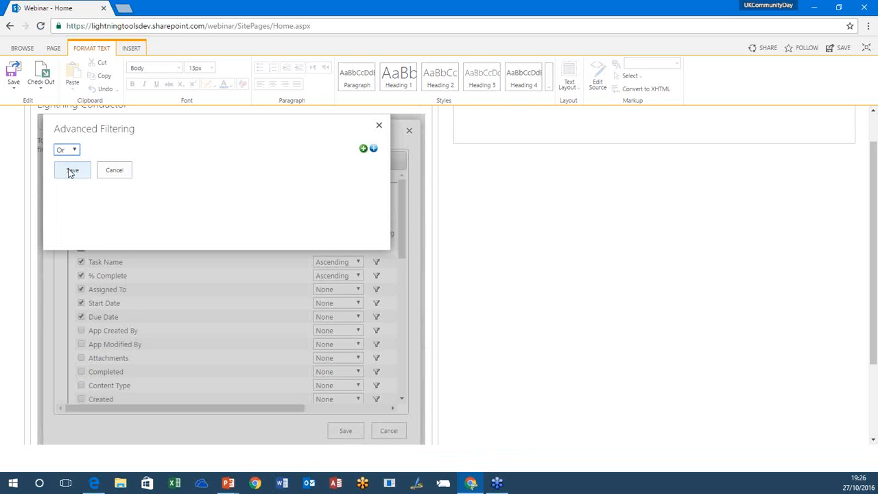
left_click(364, 149)
left_click(363, 149)
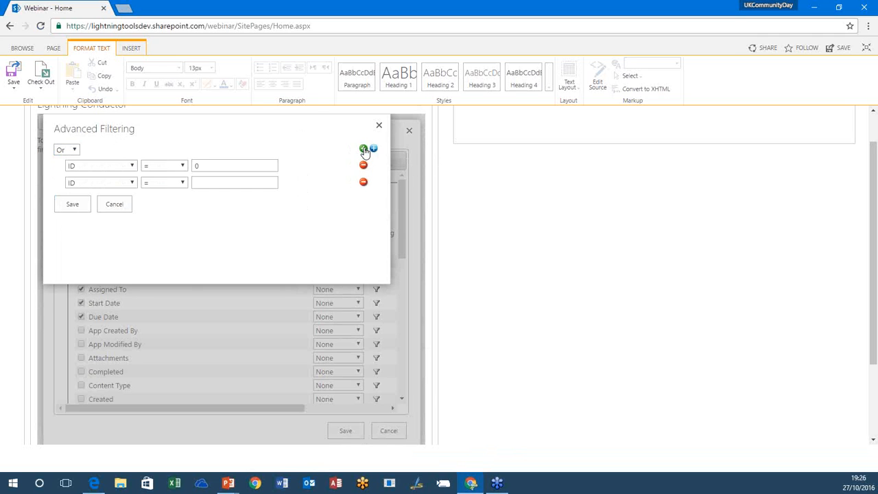
left_click(132, 166)
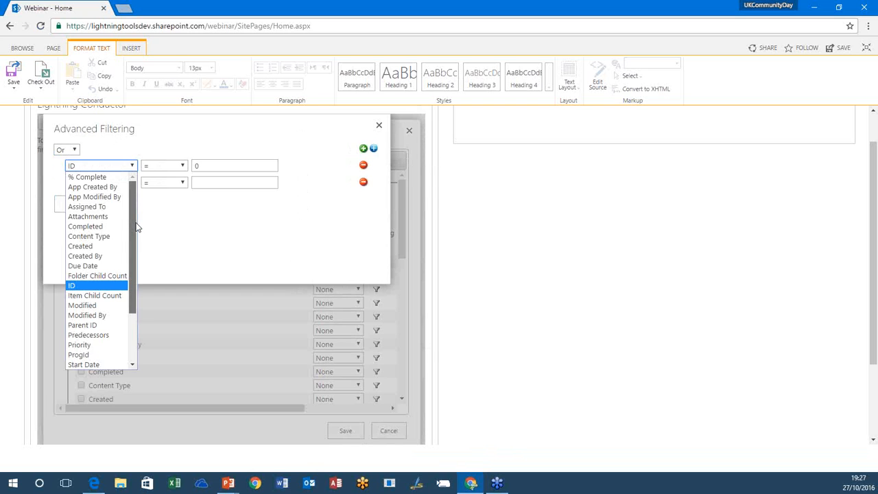
left_click(104, 266)
left_click(319, 167)
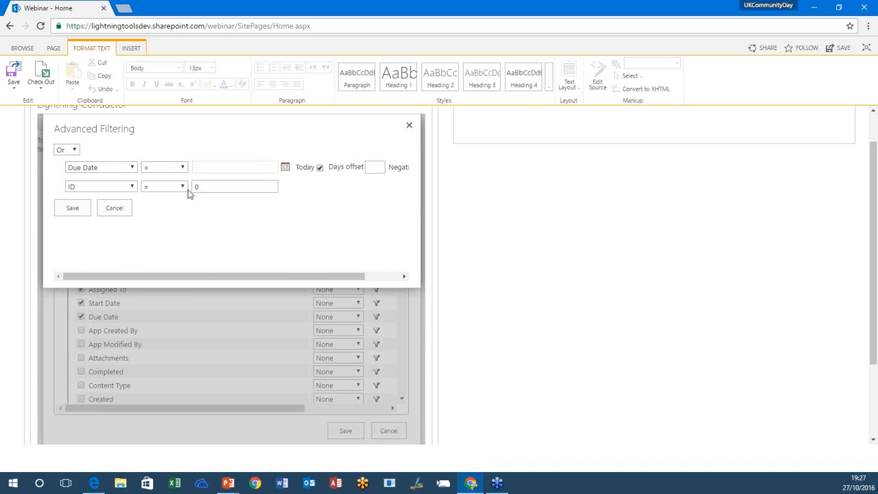
Step: Set the second advanced filter condition to Priority equals (1) High
left_click(125, 188)
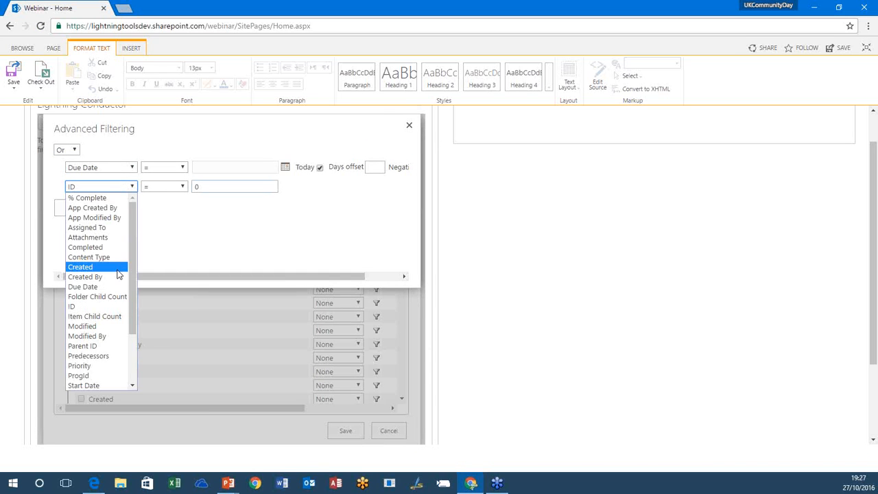
left_click_drag(135, 284, 135, 366)
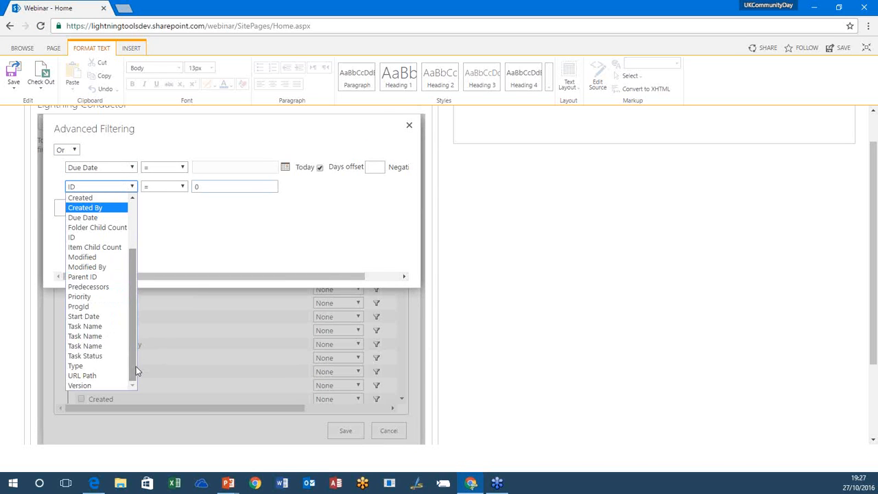
left_click(100, 296)
left_click(327, 187)
left_click(265, 203)
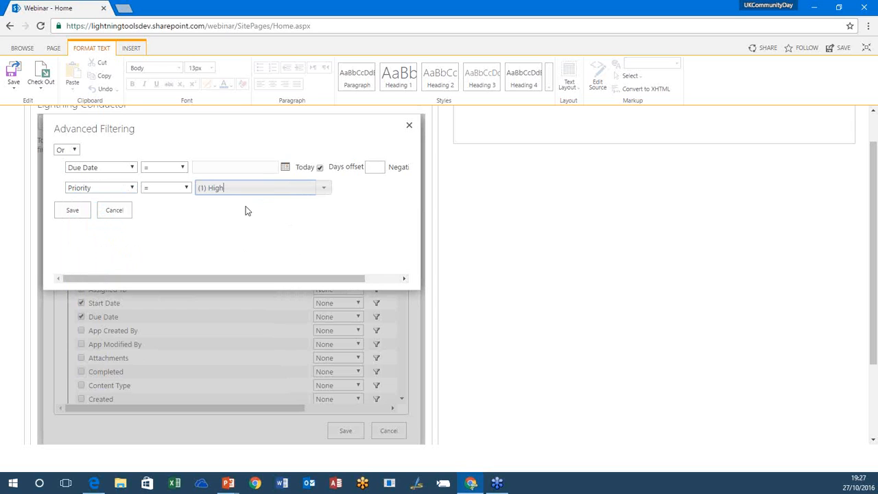
Step: Try a nested Or group with two blank conditions in the advanced filter, and discard the whole filter
left_click_drag(198, 278, 302, 290)
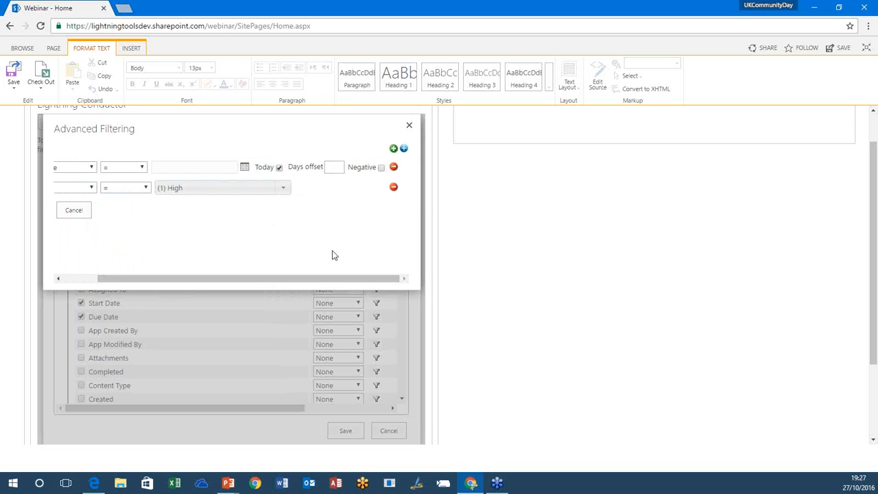
left_click(403, 150)
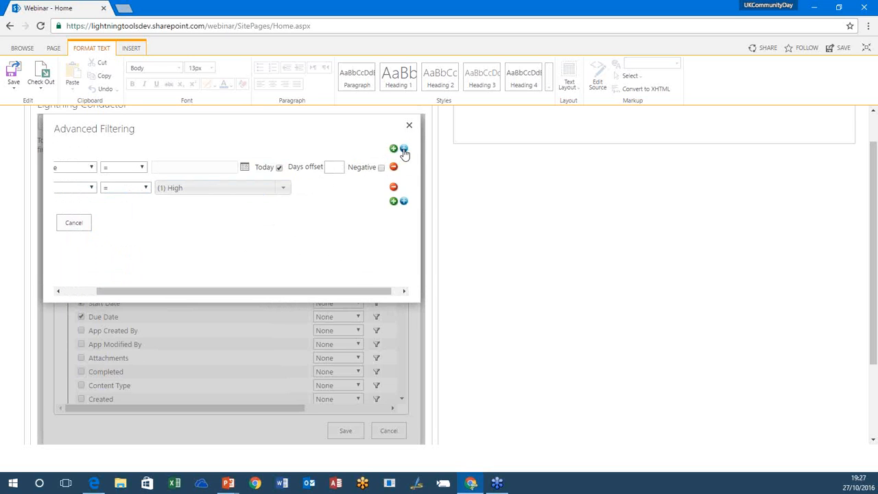
left_click_drag(286, 292, 176, 294)
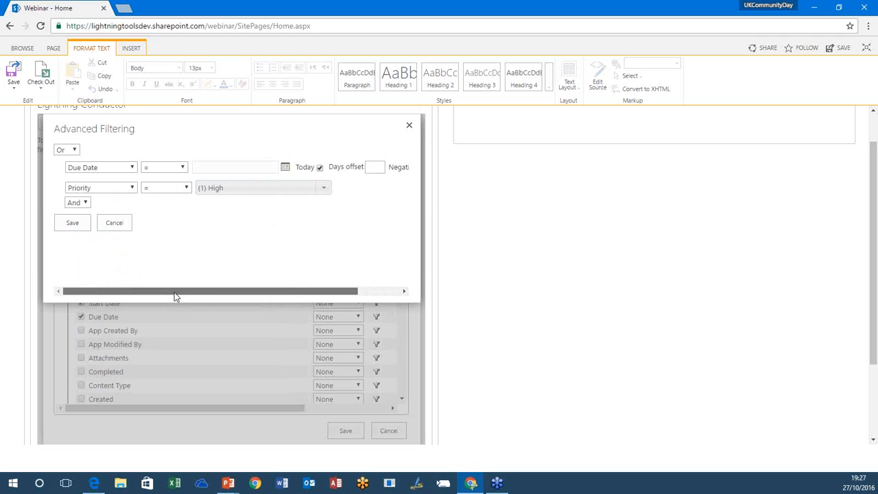
left_click(82, 204)
left_click(77, 224)
left_click_drag(168, 295, 319, 268)
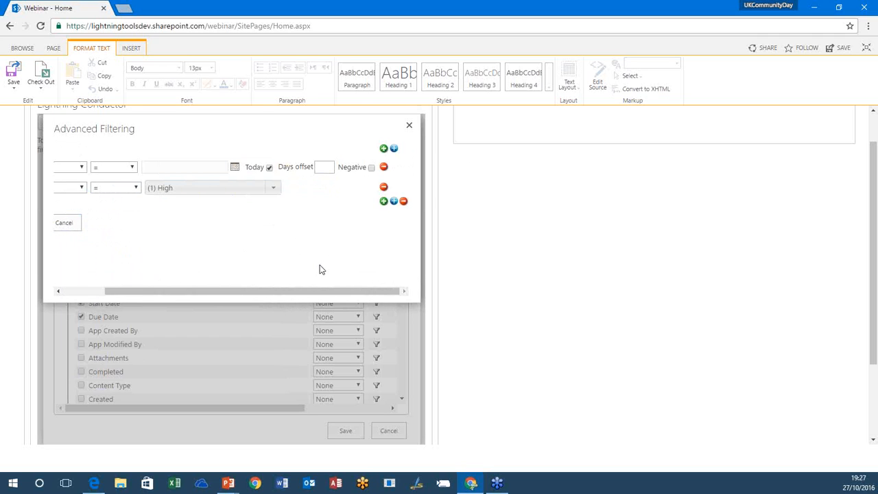
left_click(393, 202)
left_click(393, 202)
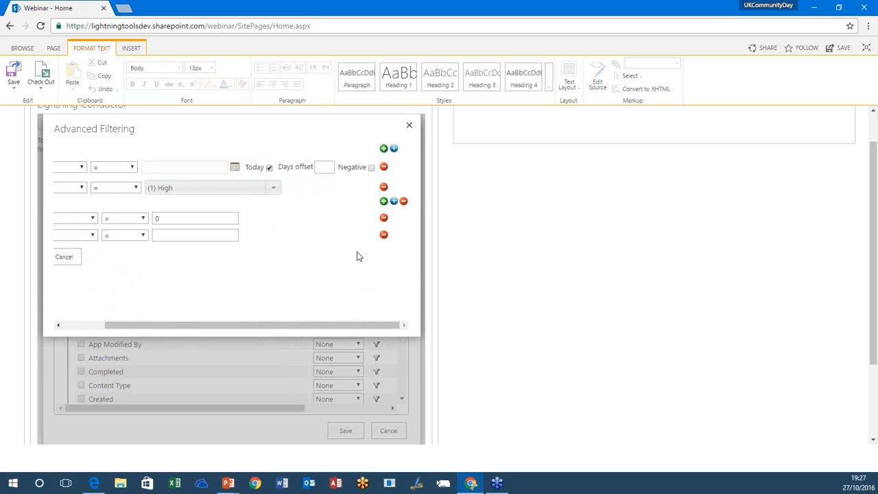
left_click_drag(284, 327, 155, 313)
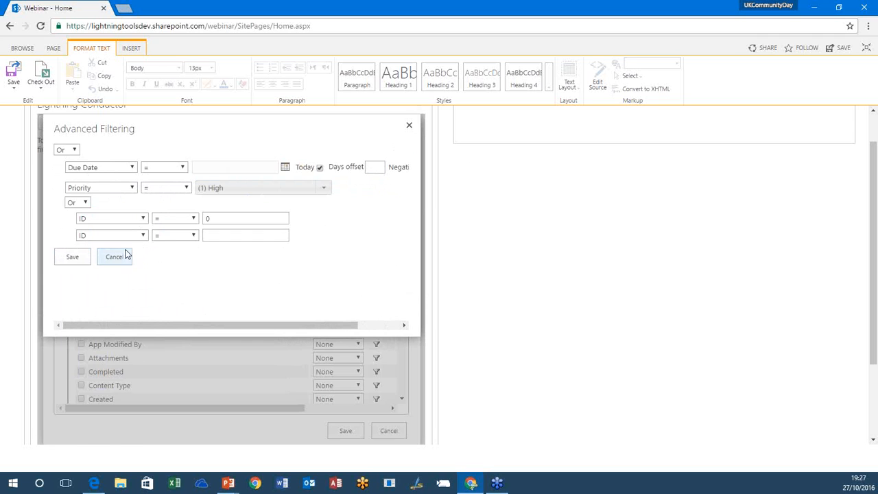
left_click(120, 257)
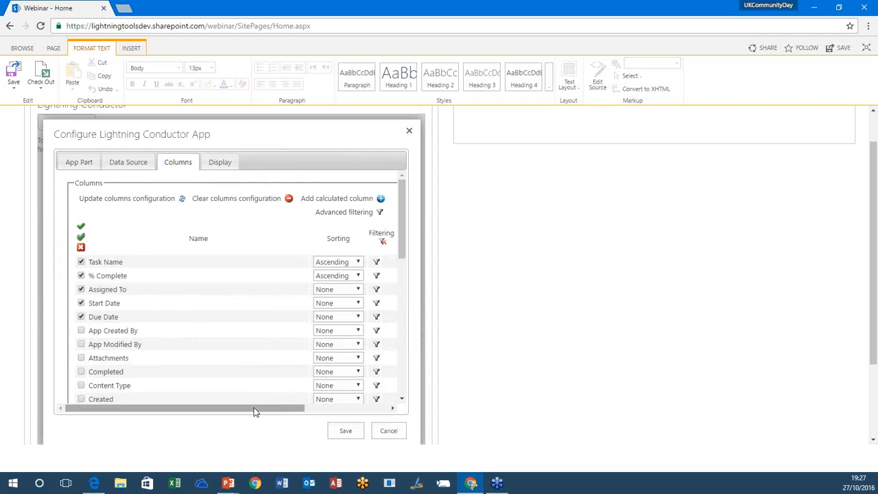
Step: Set the display format of % Complete to Percent and of Assigned To to User Page
left_click_drag(254, 408, 306, 424)
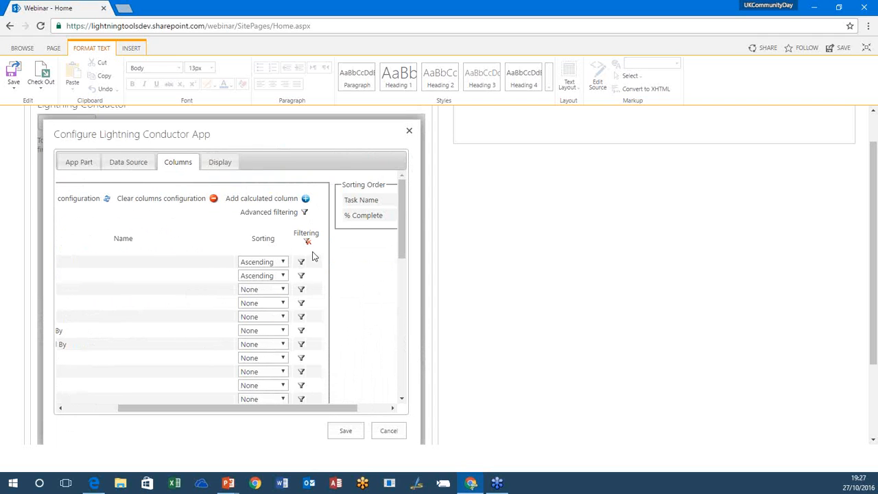
left_click_drag(259, 408, 192, 409)
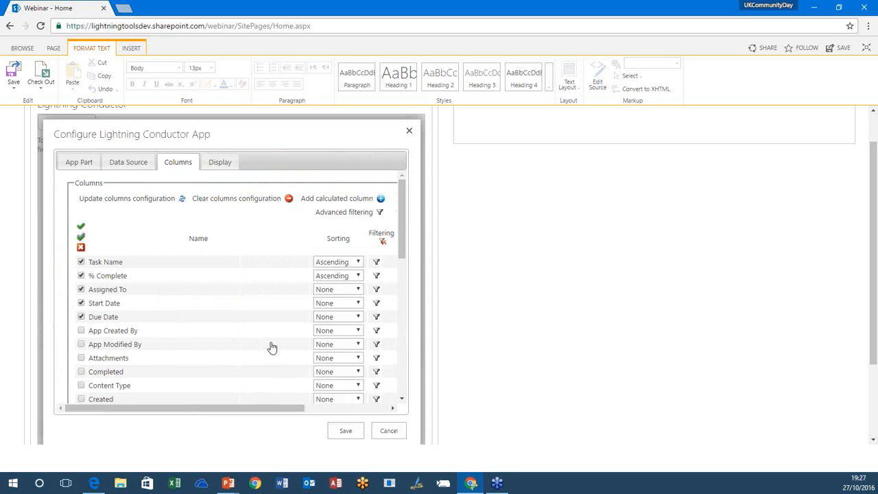
left_click(218, 162)
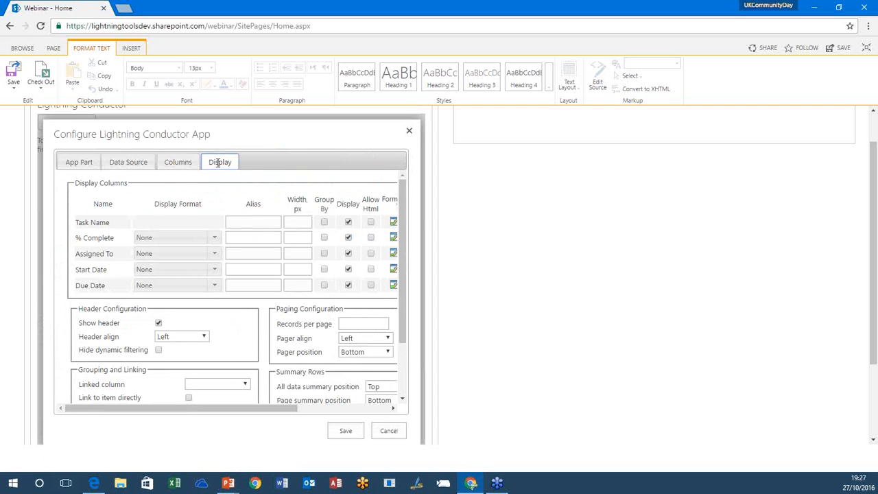
left_click(219, 240)
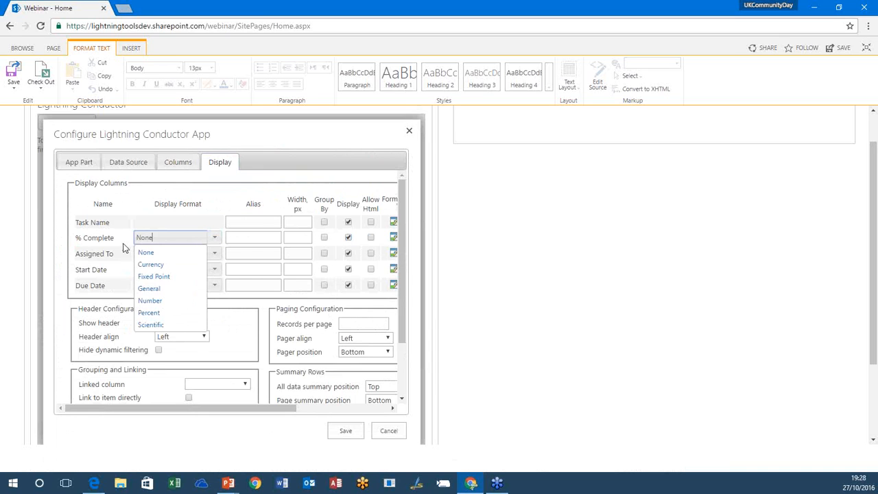
left_click(164, 313)
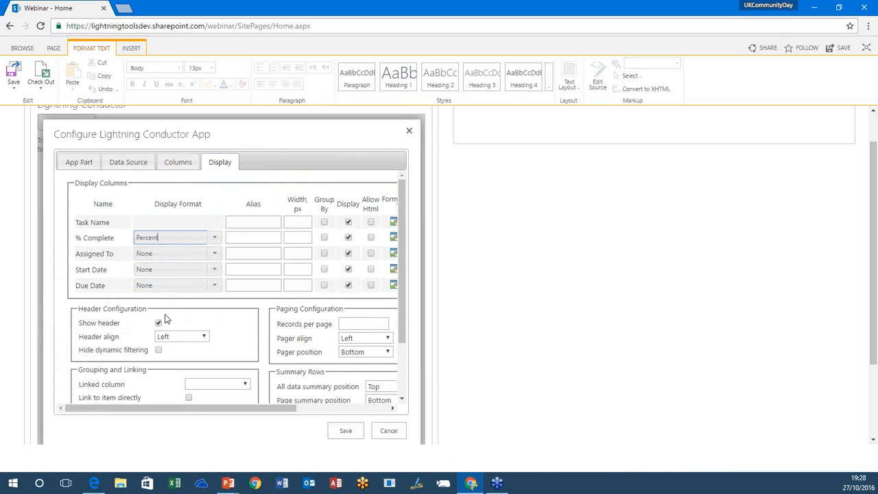
left_click(215, 253)
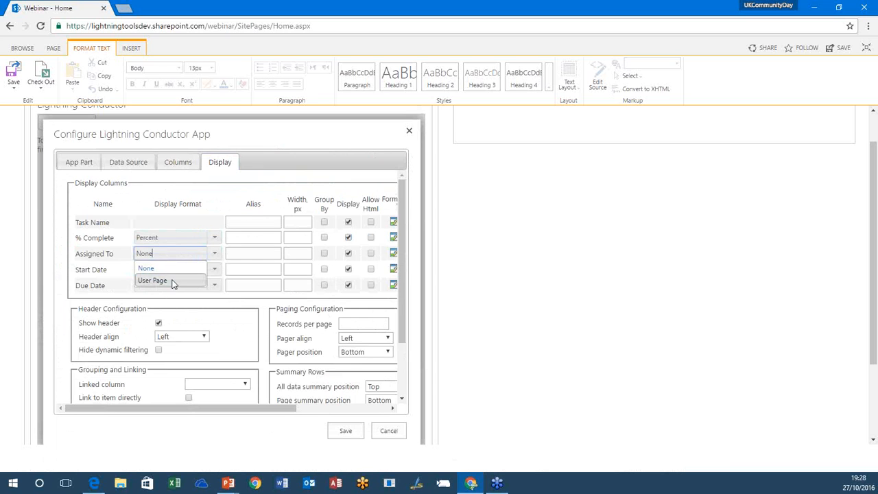
left_click(173, 281)
Step: Set the display format of the Start Date and Due Date columns to Short Date
left_click(214, 272)
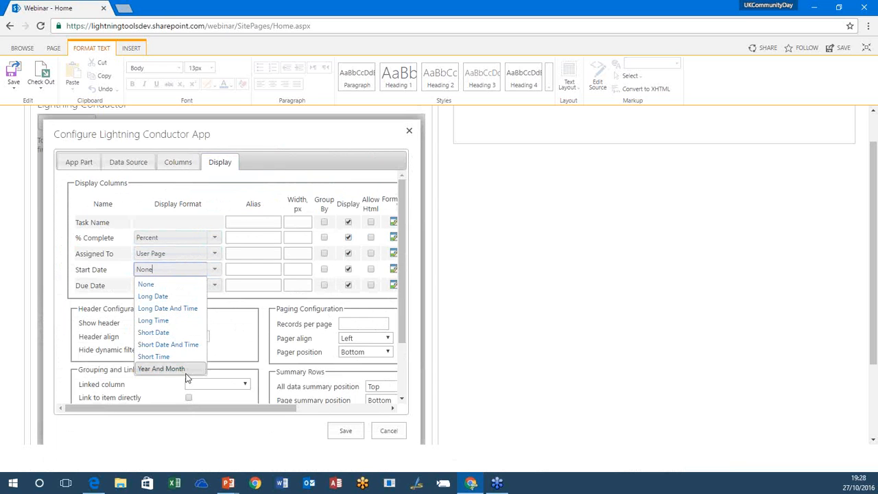
left_click(172, 331)
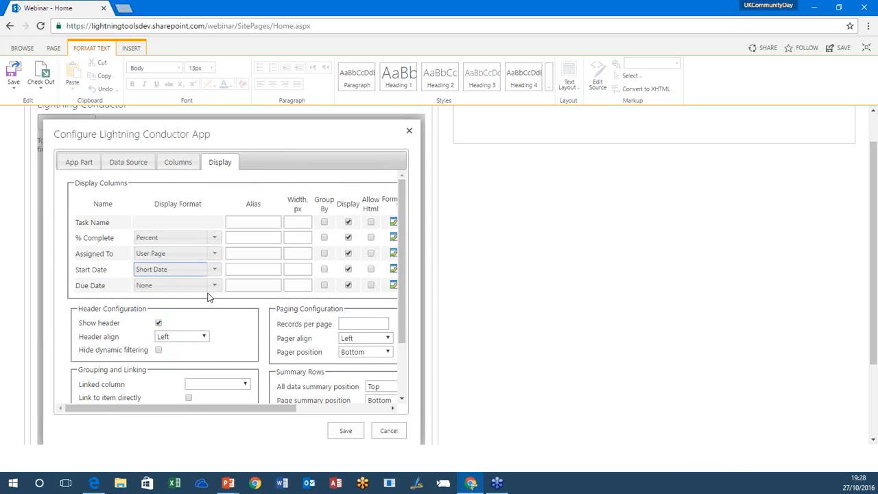
left_click(211, 288)
left_click(181, 348)
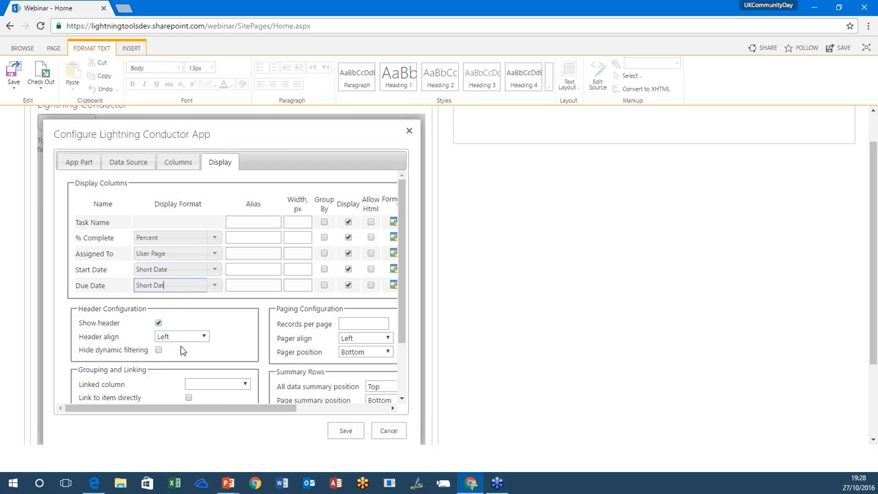
Step: Try the custom display format dd-mm-yyyy on the Due Date column and switch it back to Short Date
key("BackSpace")
key("BackSpace")
key("BackSpace")
key("BackSpace")
key("BackSpace")
key("BackSpace")
key("BackSpace")
key("BackSpace")
key("BackSpace")
type("dd-mm-yyyy")
left_click(219, 286)
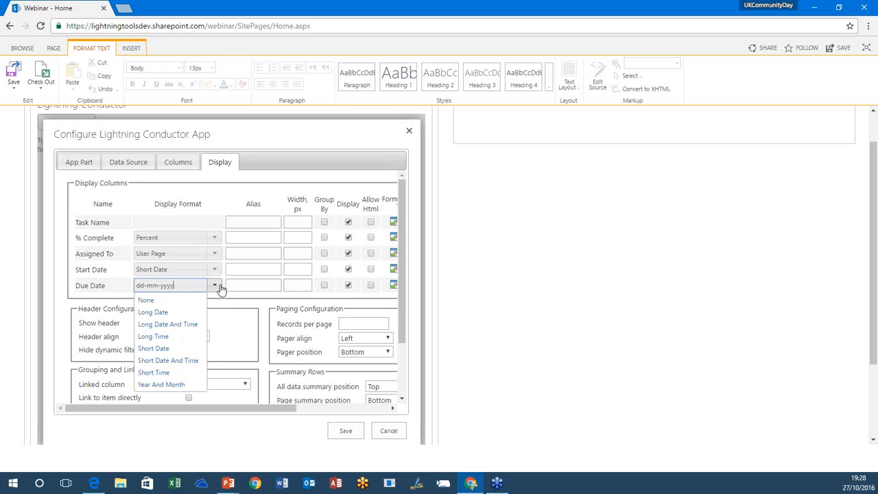
left_click(173, 350)
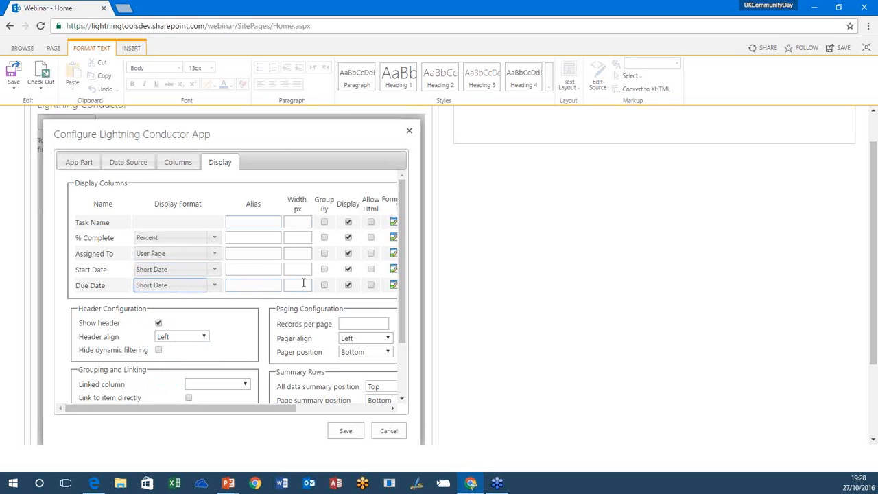
Step: Add the Priority and Task Status columns to the view and return to the display settings
left_click_drag(279, 411, 342, 413)
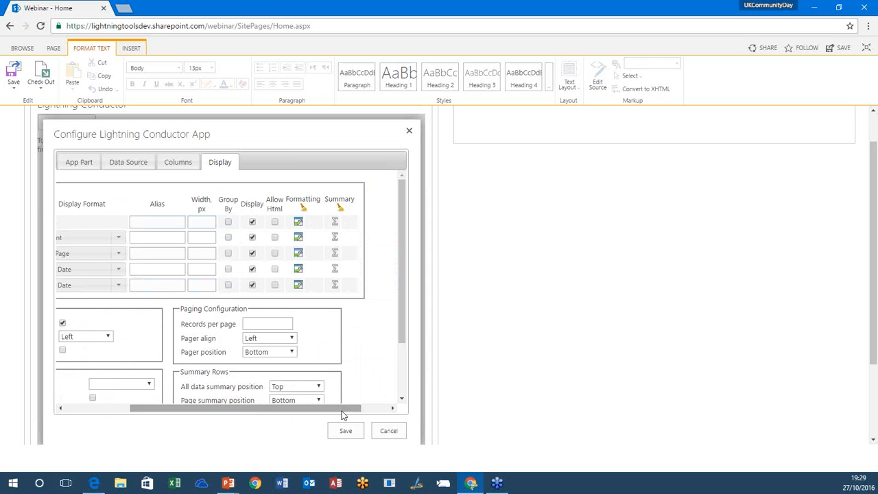
left_click_drag(342, 409, 225, 414)
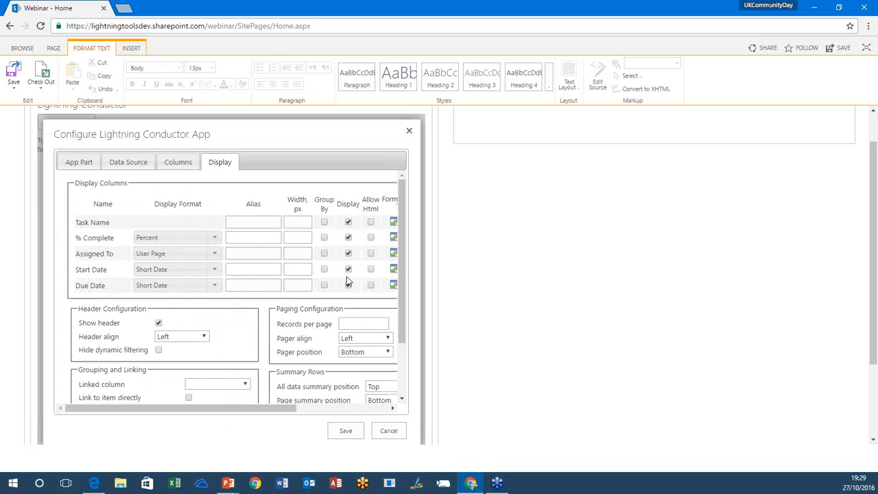
left_click(182, 168)
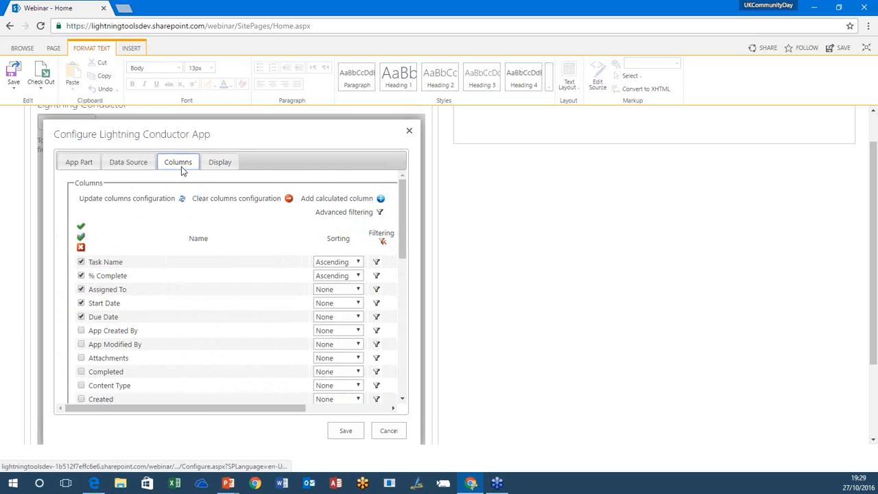
left_click_drag(405, 228, 399, 360)
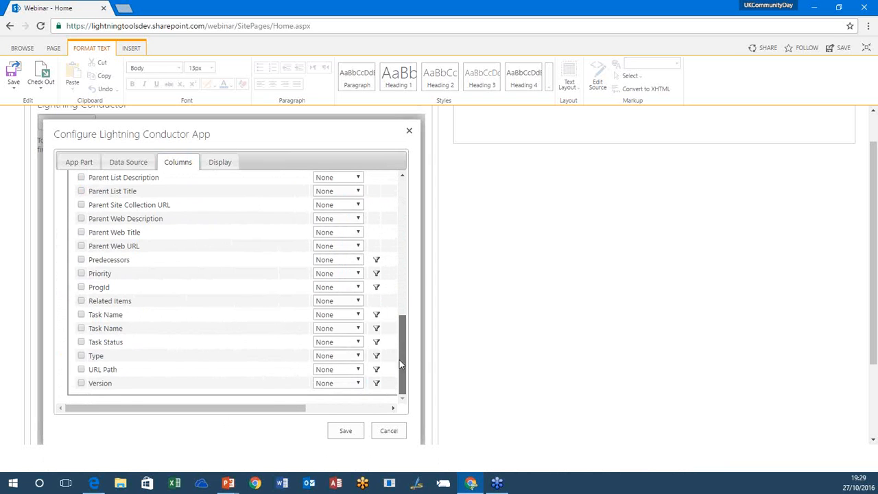
left_click(81, 274)
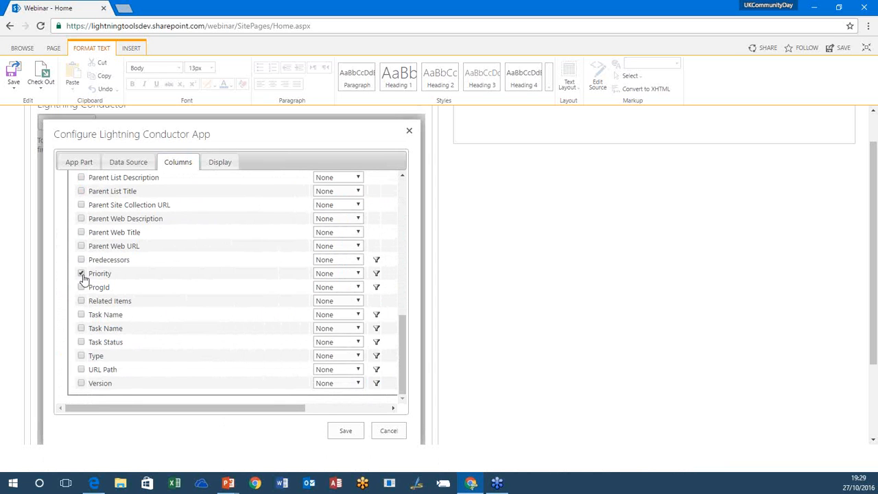
left_click(82, 342)
left_click(213, 165)
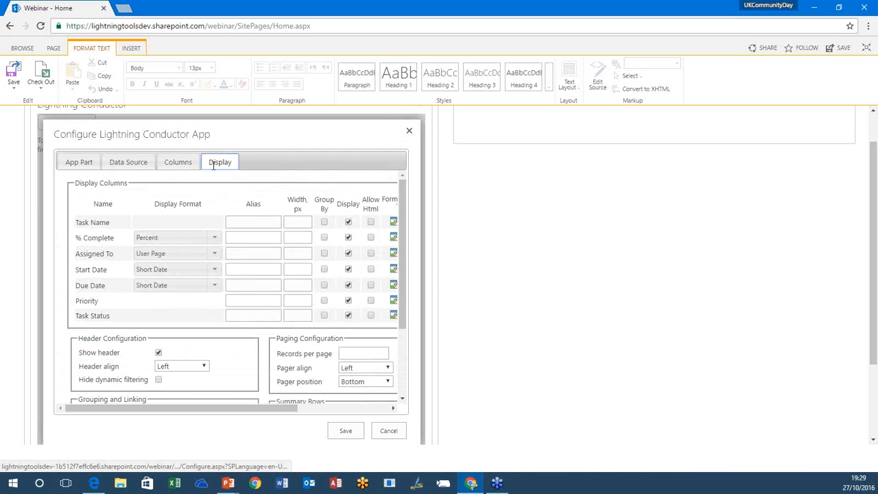
Step: Group the view by Priority and Task Status and exclude both columns from the displayed columns
left_click_drag(291, 412, 366, 414)
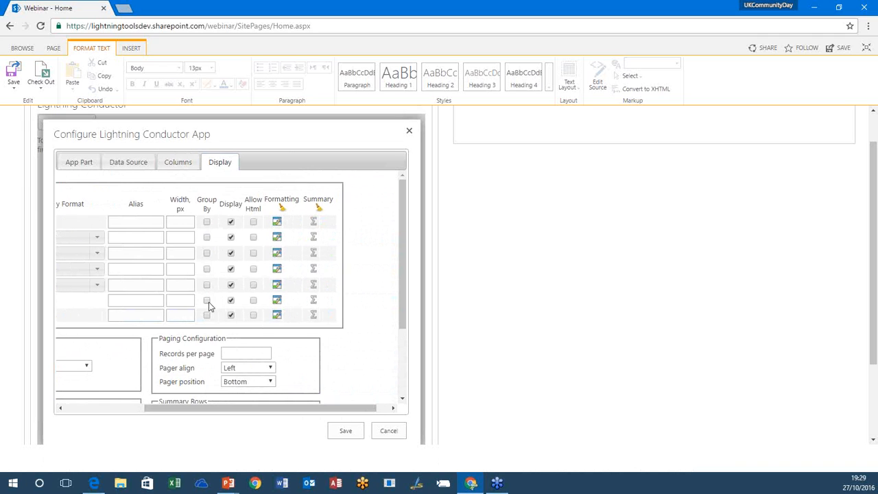
left_click(207, 301)
left_click(207, 315)
left_click(230, 302)
left_click(230, 316)
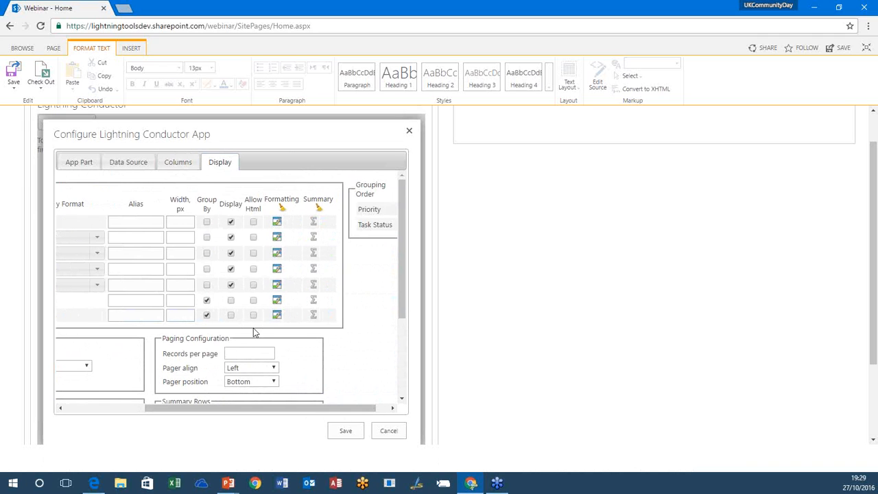
Step: Reorder the grouping so that Task Status comes before Priority
left_click_drag(299, 409, 341, 417)
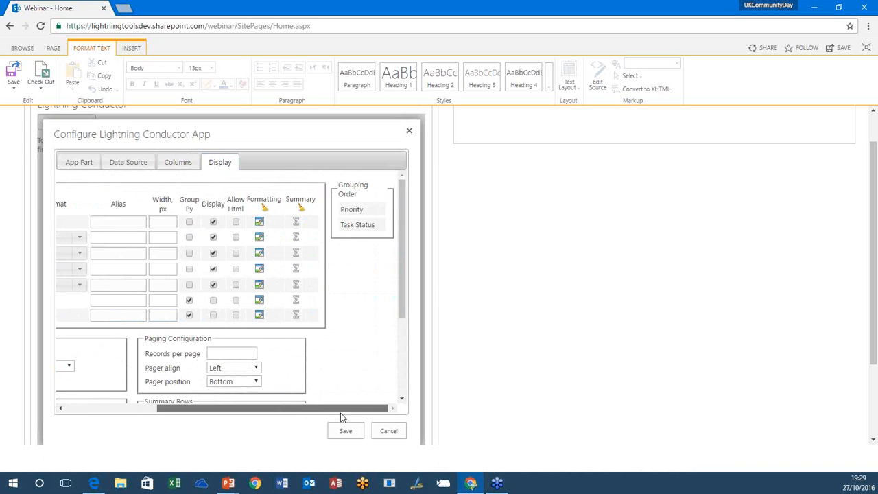
left_click_drag(361, 217, 360, 233)
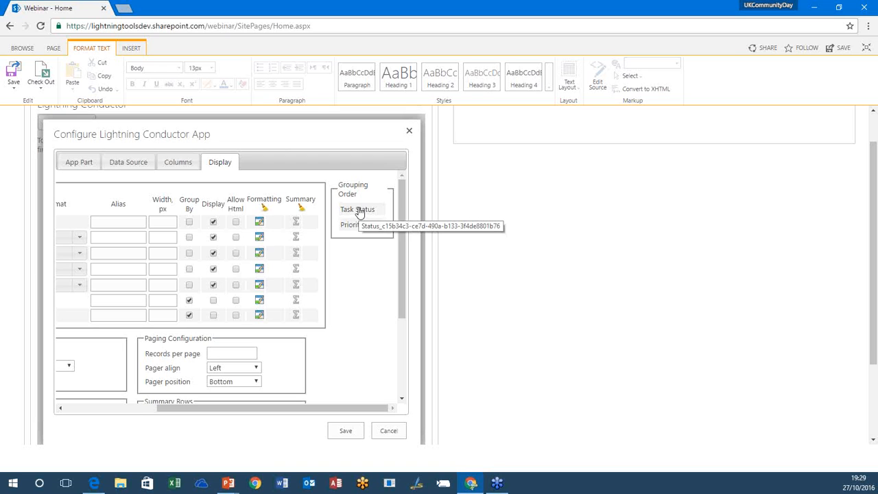
left_click_drag(359, 211, 361, 227)
mouse_move(356, 230)
left_mouse_down()
mouse_move(360, 222)
mouse_move(357, 230)
left_mouse_up()
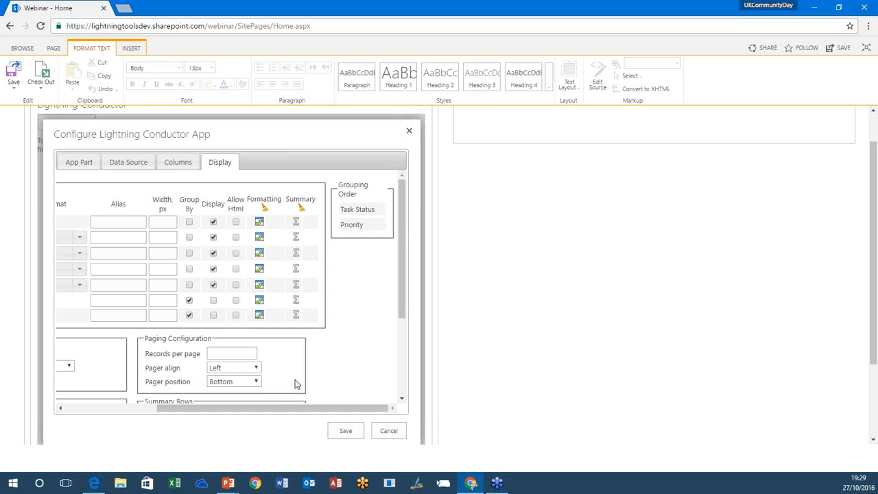
Step: Start conditional formatting for the Priority column with the light blue back color C9EDFF
mouse_move(278, 408)
left_mouse_down()
mouse_move(167, 409)
mouse_move(97, 398)
mouse_move(265, 399)
left_mouse_up()
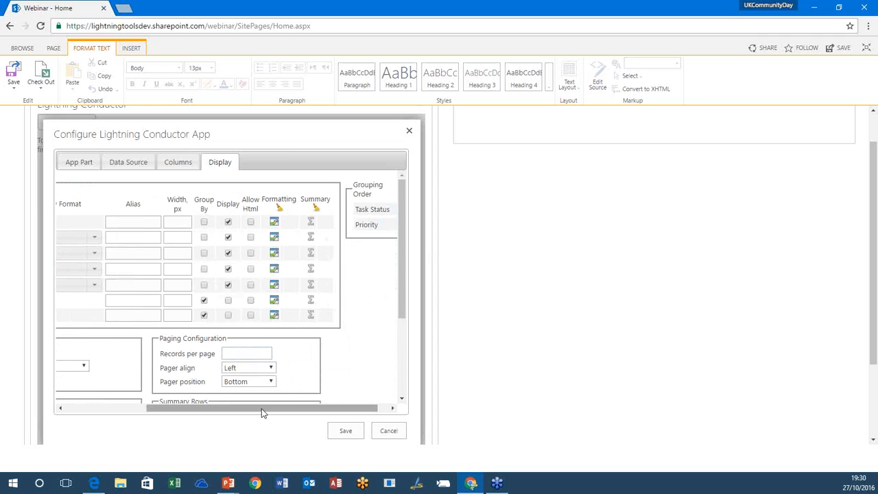
left_click_drag(261, 408, 162, 407)
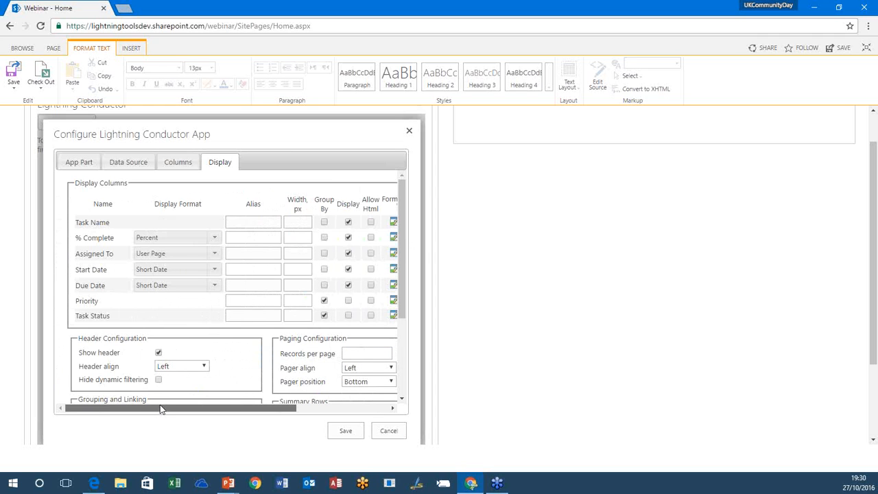
left_click_drag(176, 408, 280, 415)
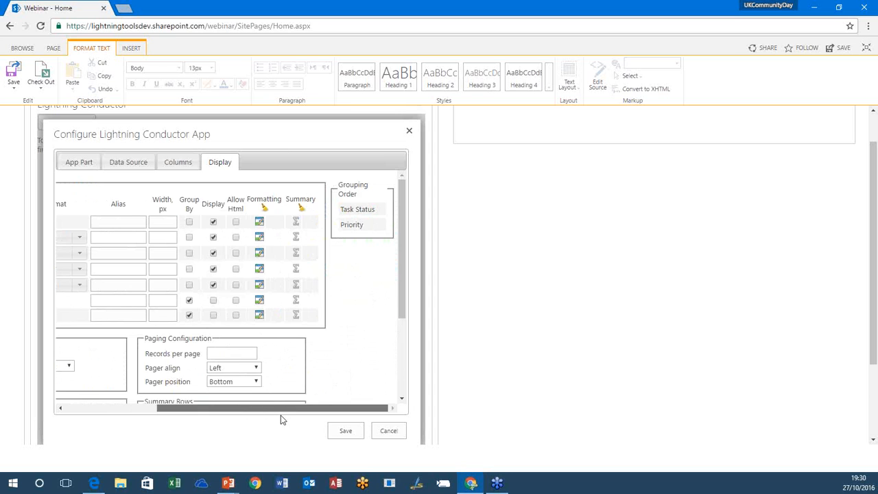
left_click(260, 302)
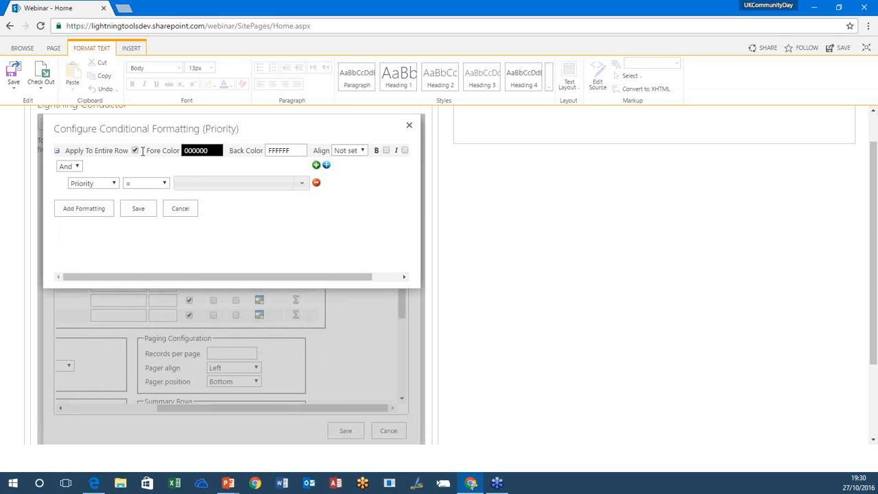
left_click(286, 149)
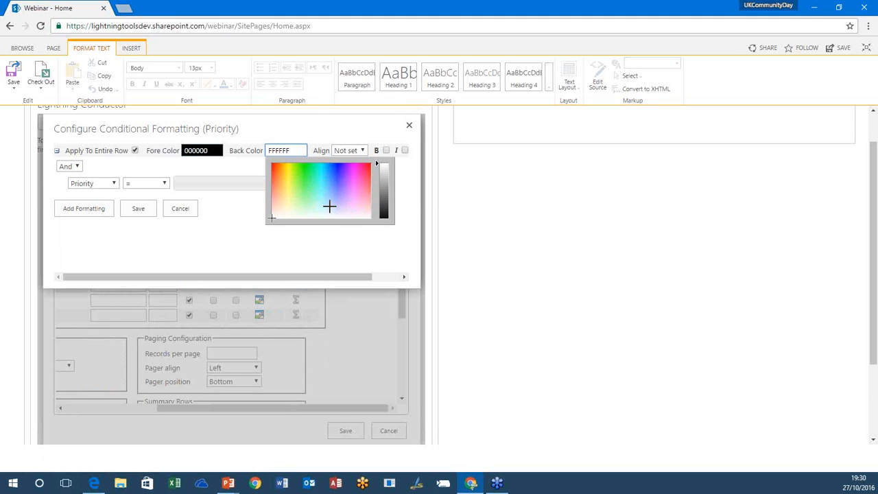
left_click(326, 206)
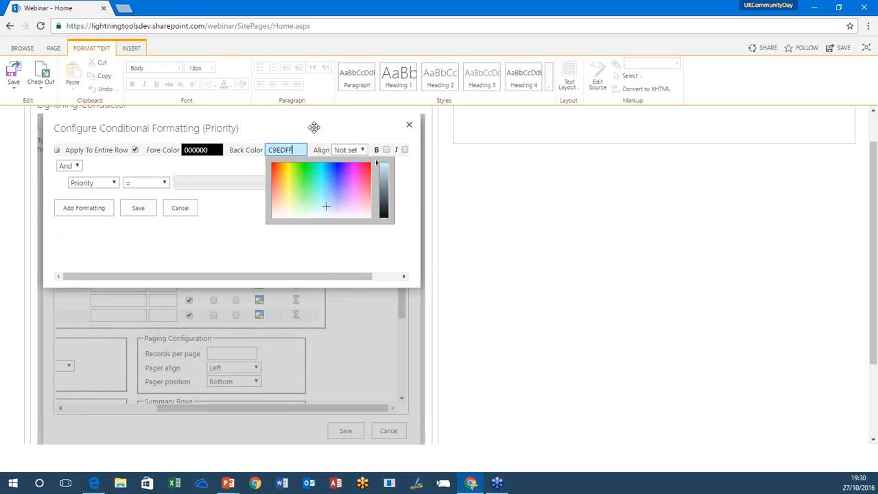
left_click(217, 241)
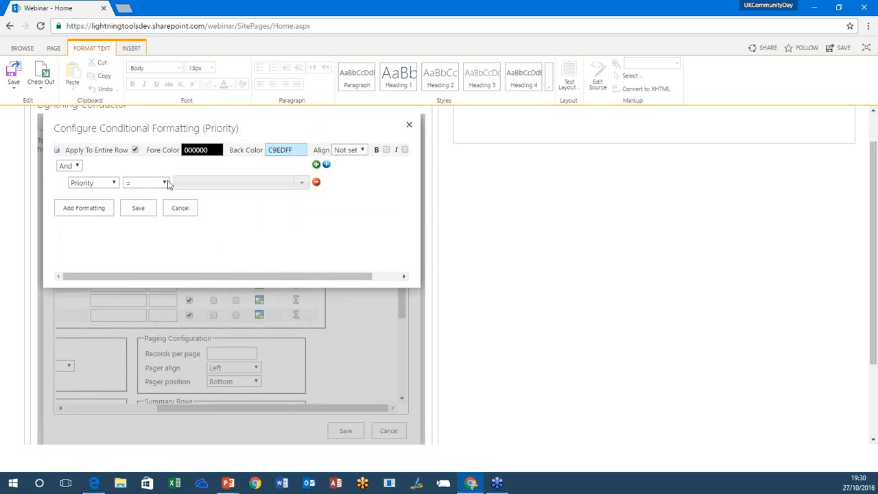
Step: Set the formatting condition to Priority = (1) High and save the conditional formatting
left_click(302, 182)
left_click(261, 199)
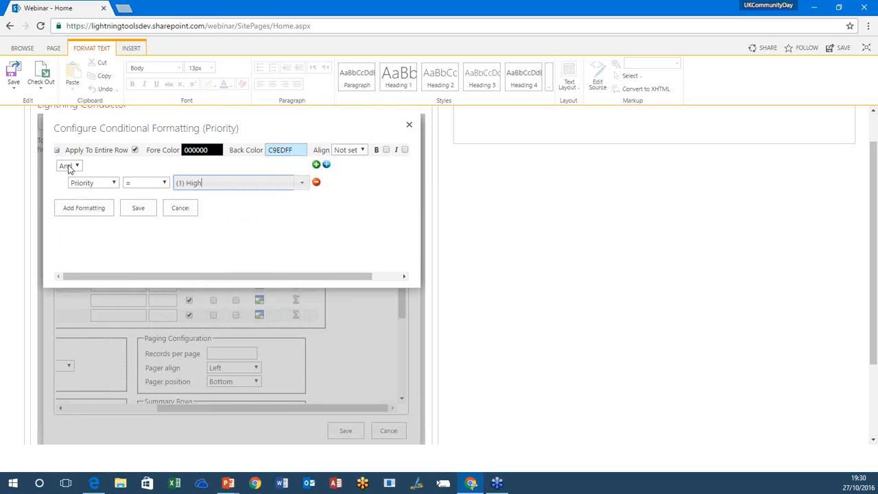
left_click(136, 212)
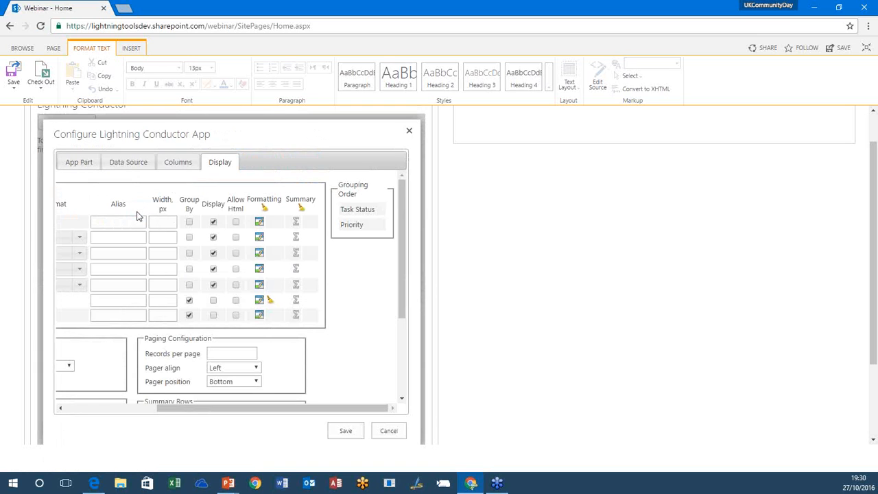
Step: Set the linked column to Task Name in the grouping and linking settings
left_click_drag(246, 409, 140, 410)
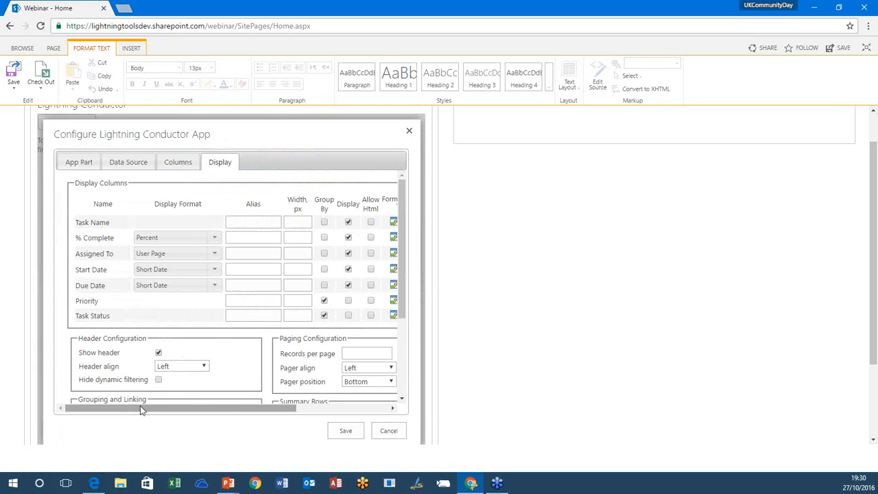
left_click_drag(406, 312, 400, 389)
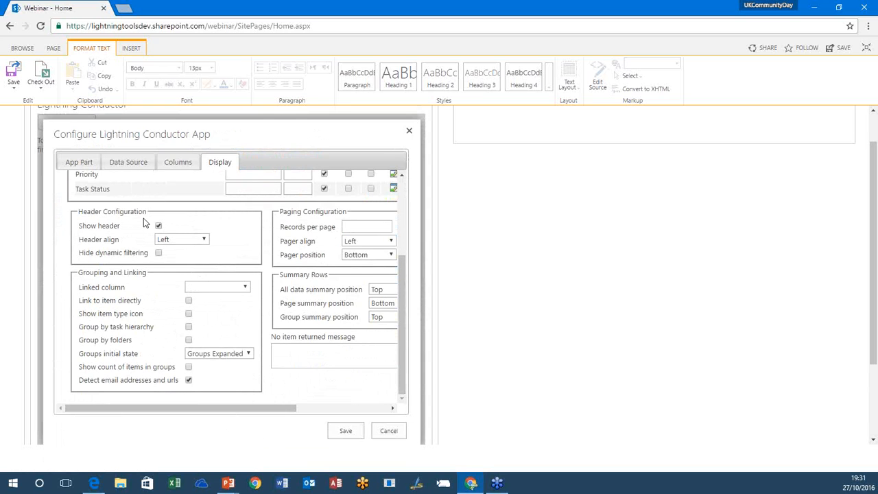
left_click(212, 285)
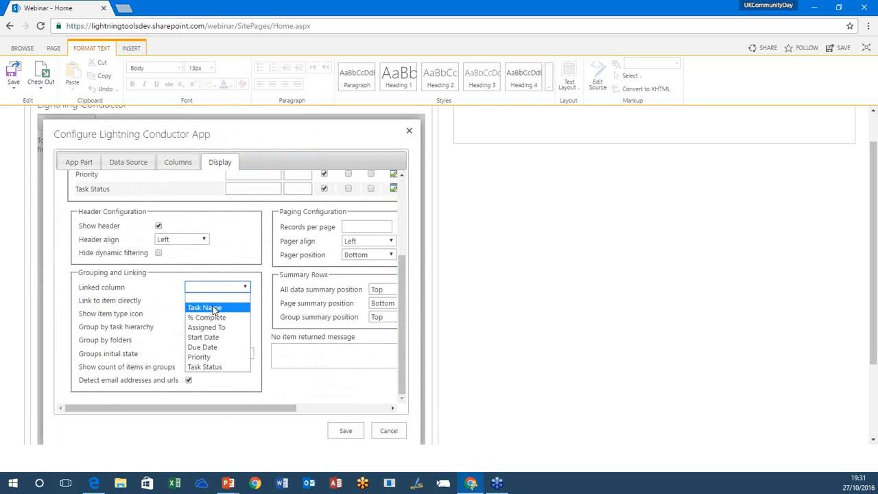
left_click(210, 306)
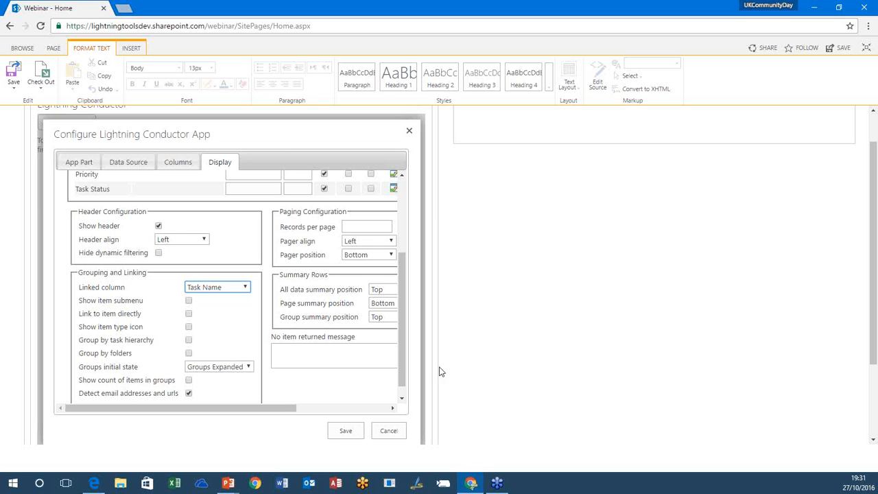
Step: Keep the groups' initial state at Groups Expanded and set the paging to 50 records per page
scroll(405, 367, "down", 1)
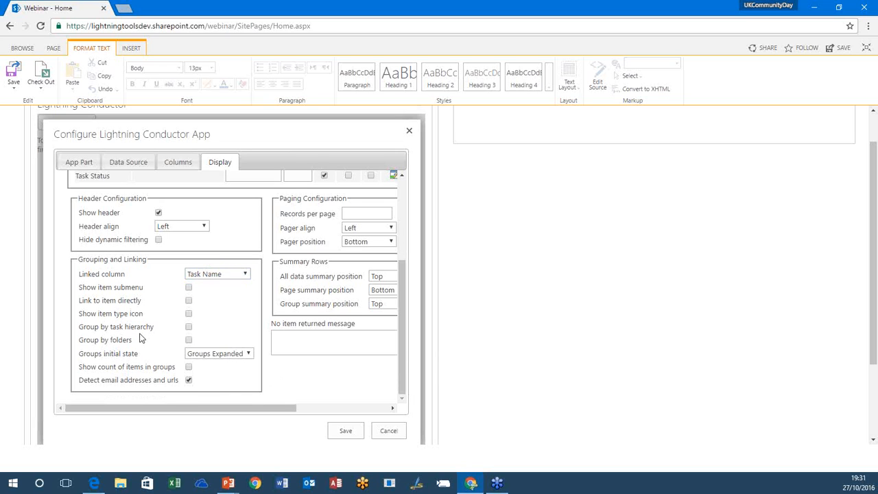
left_click(217, 354)
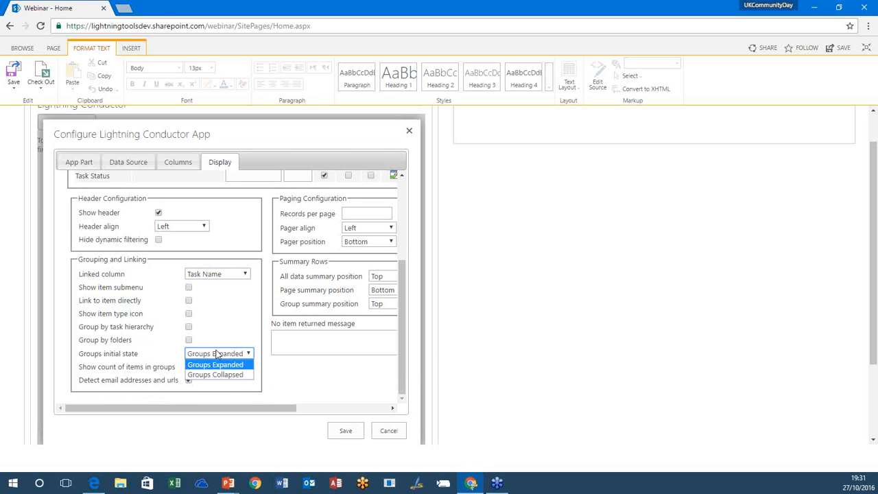
left_click(245, 384)
left_click_drag(261, 410, 353, 420)
left_click(237, 215)
type("50")
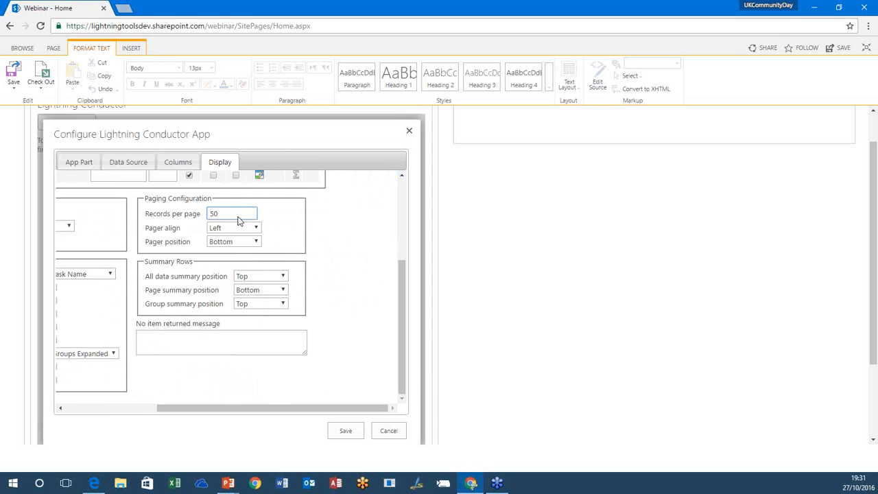
Step: Enter "There are no tasks assigned to you." as the no item returned message and save the app configuration
left_click(210, 343)
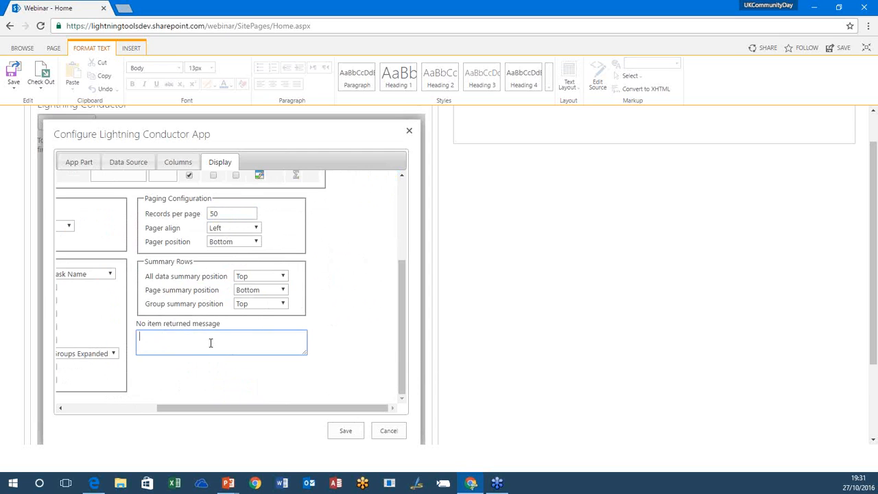
type("There are no tasks assigned to you.")
left_click(345, 431)
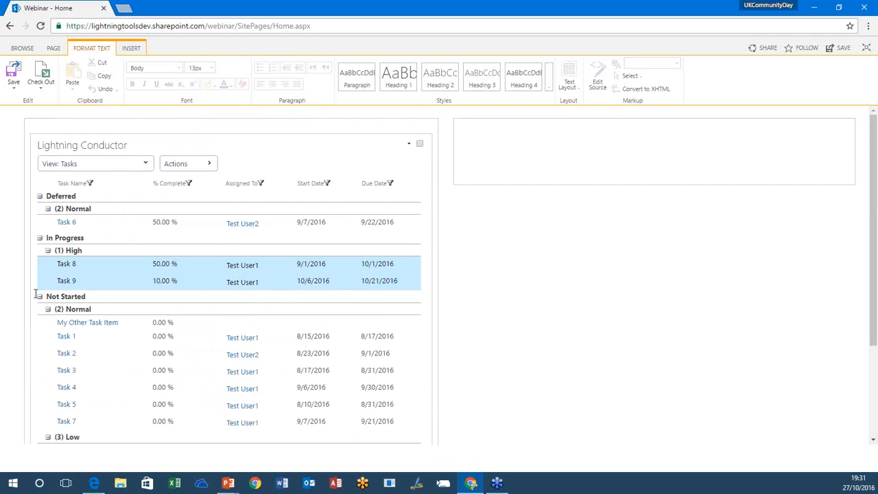
Step: Collapse and re-expand the Deferred group in the task list
left_click(39, 196)
left_click(39, 196)
left_click(411, 145)
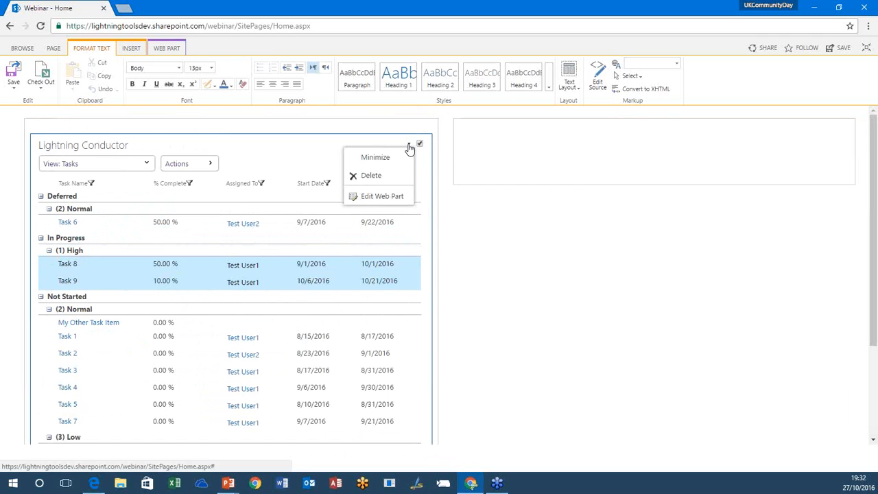
Step: Reopen the view's column configuration and add a calculated column named Date Range of type Integer
left_click(211, 165)
left_click(283, 183)
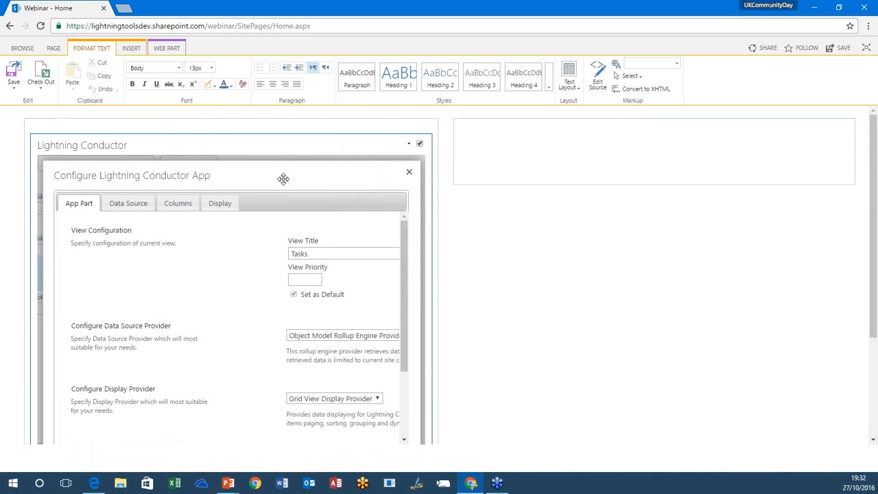
left_click(178, 203)
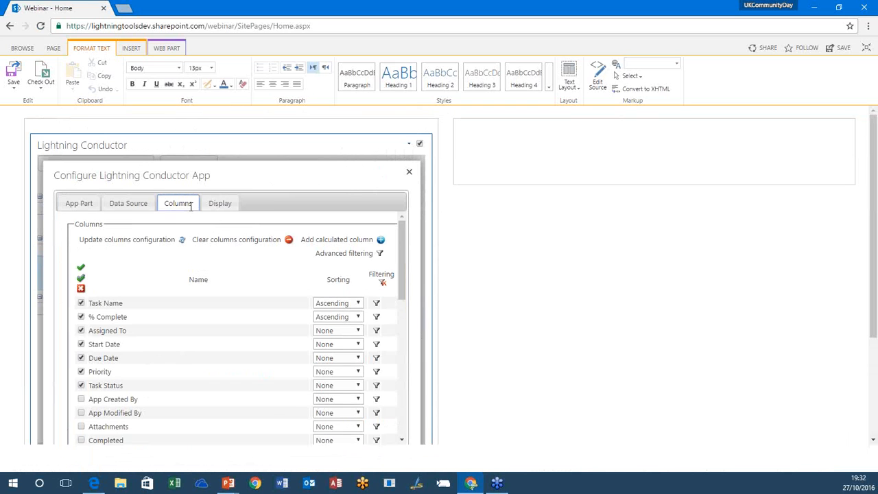
left_click(381, 240)
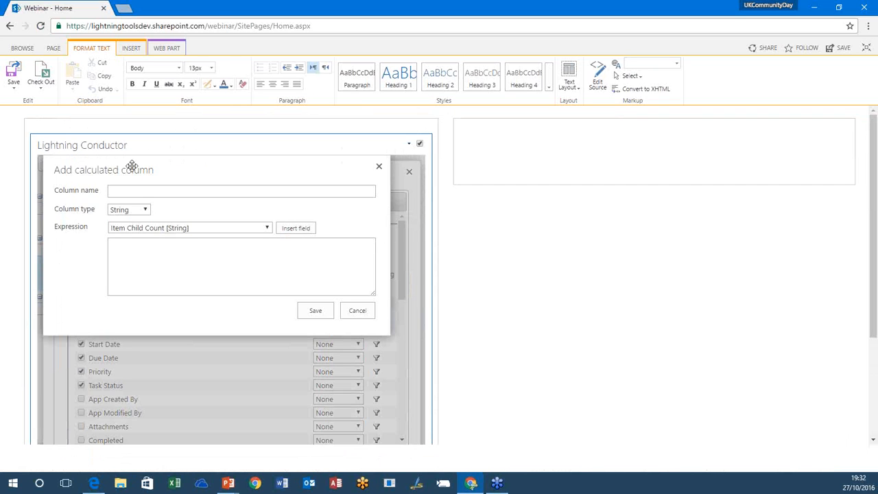
left_click(139, 192)
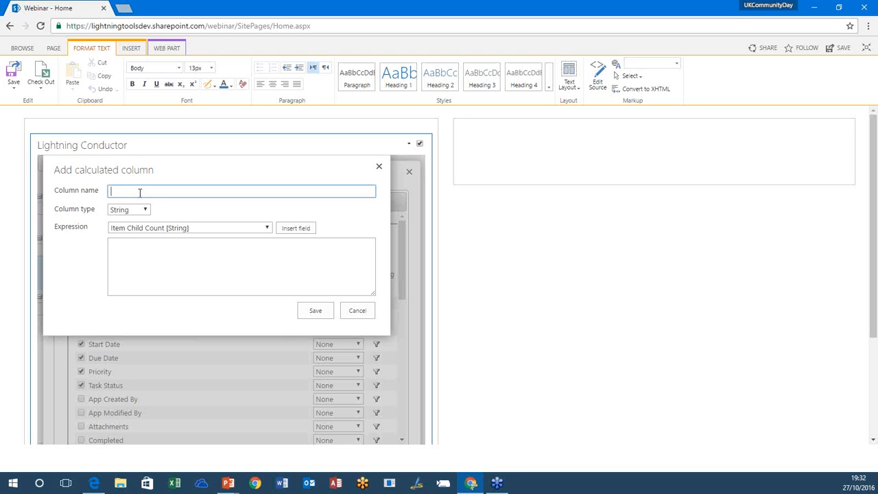
type("Date Range")
left_click(146, 209)
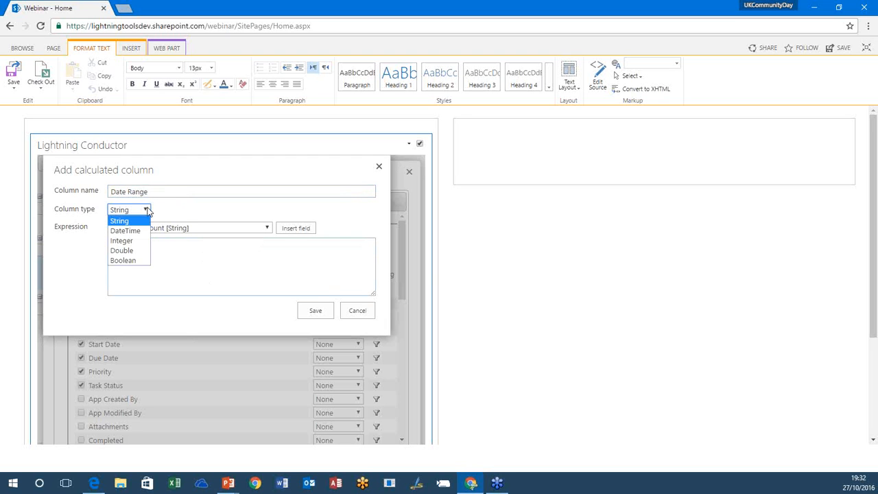
left_click(121, 241)
Step: Build the calculated column's expression ([DueDate]-[StartDate]) from the Due Date and Start Date fields
left_click(266, 245)
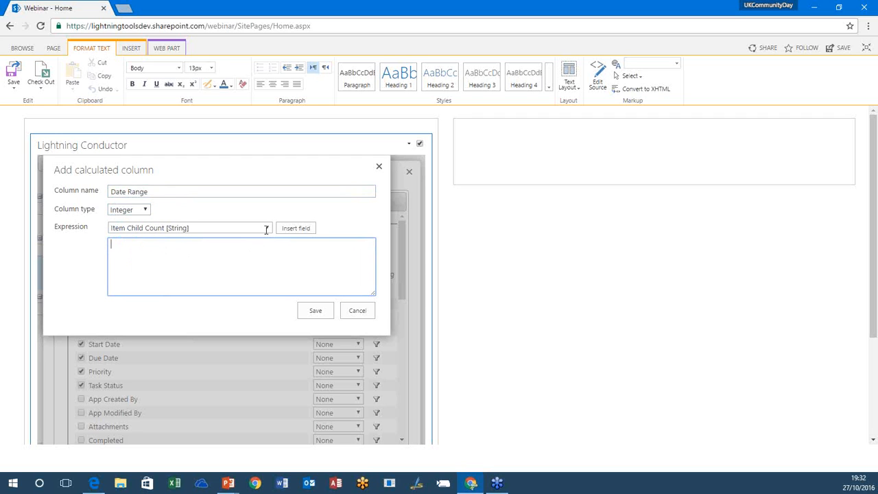
left_click(220, 228)
left_click_drag(268, 289, 264, 264)
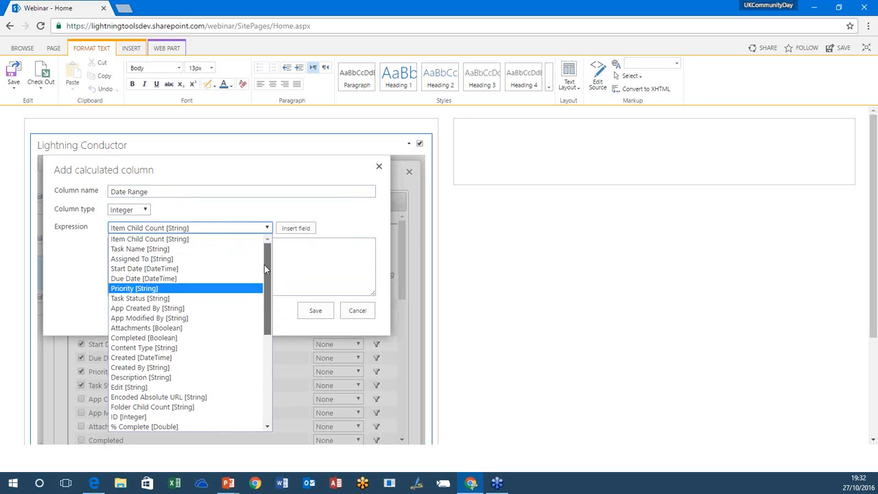
left_click(206, 279)
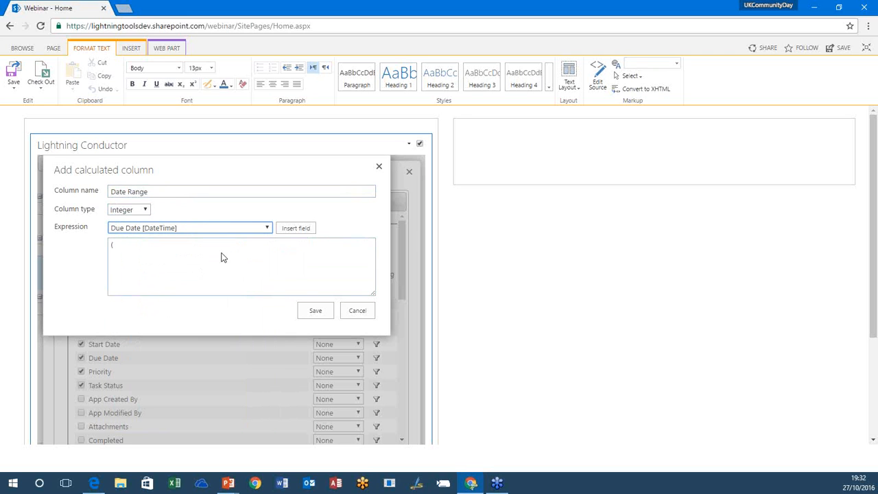
left_click(294, 228)
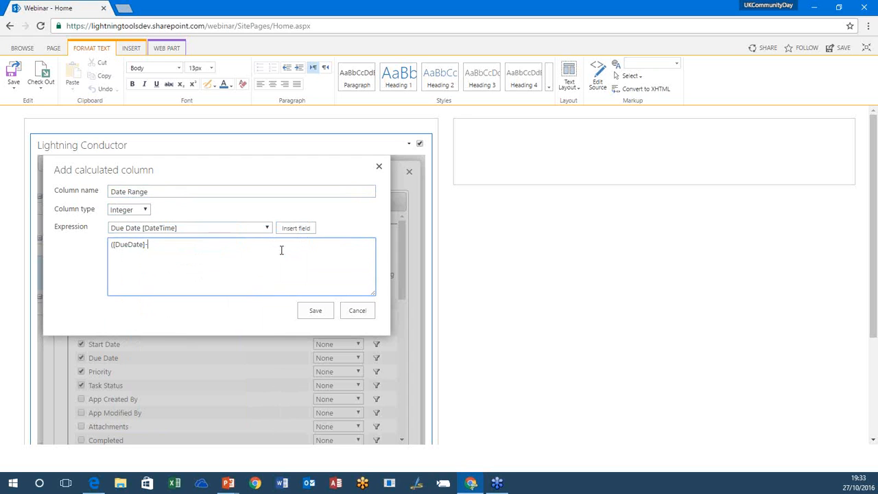
left_click(259, 230)
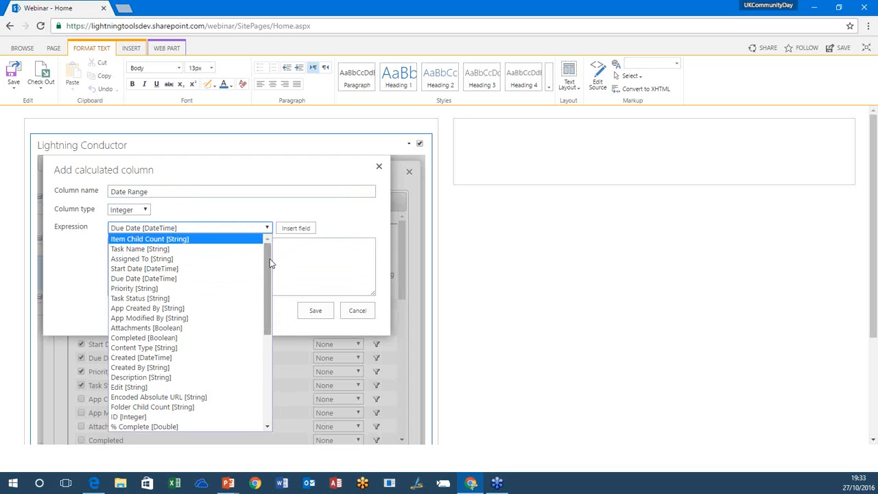
left_click(233, 269)
left_click(305, 229)
type(")")
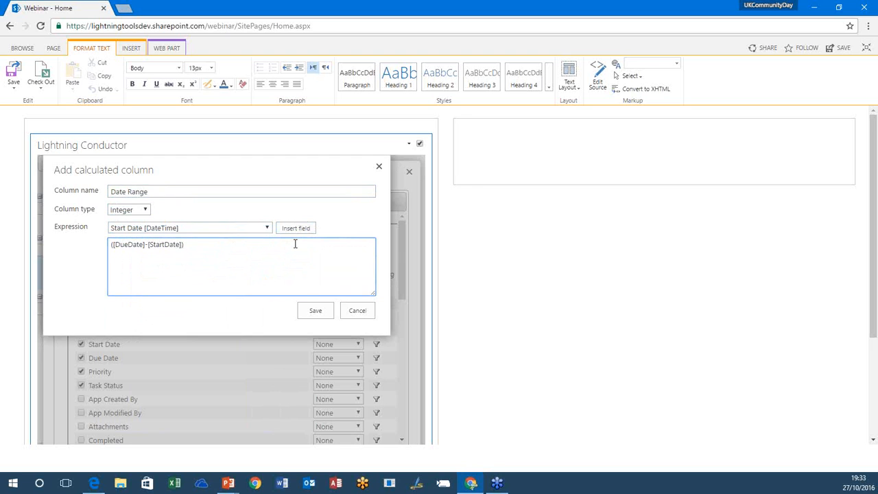
type("/865400000")
Step: Append /865400000 to the Date Range expression after ([DueDate]-[StartDate]) and save the calculated column
left_click(315, 312)
Step: Include the Date Range column in the view, place it directly after Task Status and save the configuration
left_click_drag(400, 289, 411, 266)
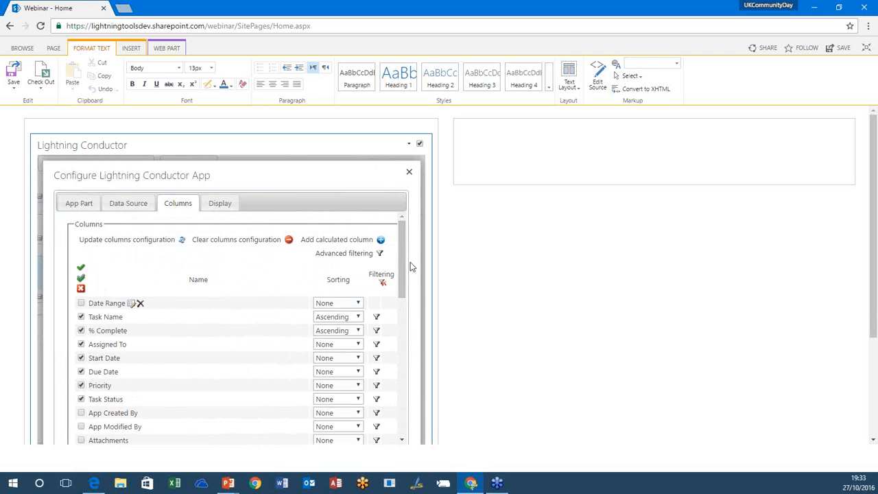
left_click_drag(874, 274, 874, 326)
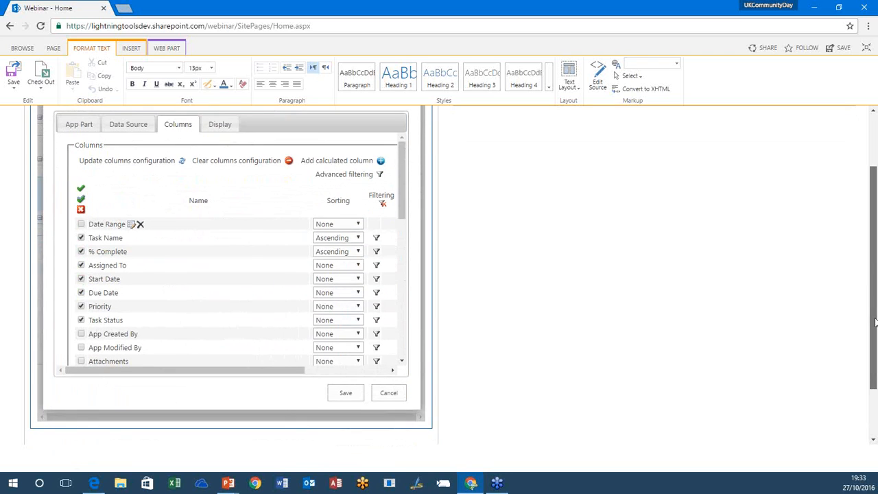
left_click(81, 223)
left_click_drag(101, 230, 96, 320)
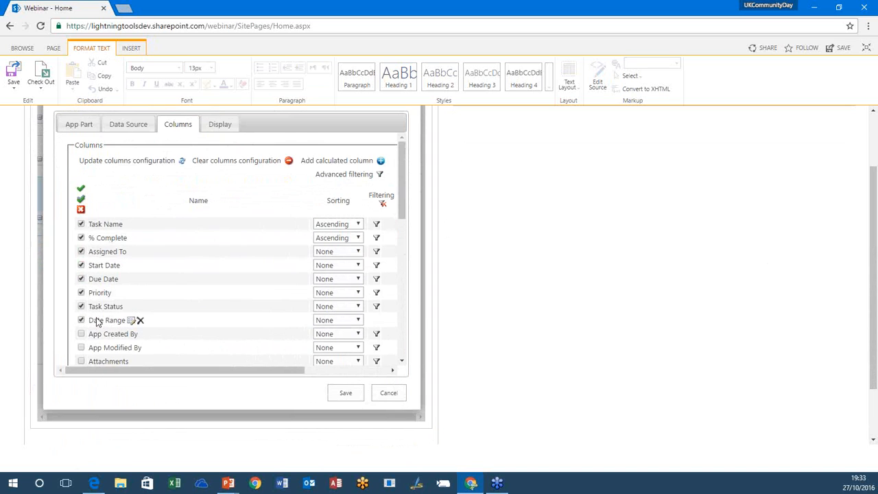
left_click(346, 393)
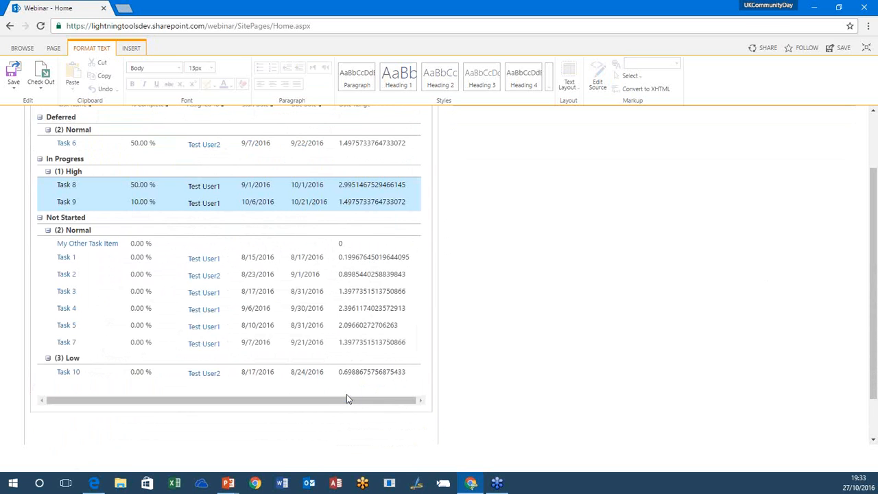
Step: Reopen the Tasks view's display configuration and open the summary functions for the Date Range column
scroll(373, 371, "up", 3)
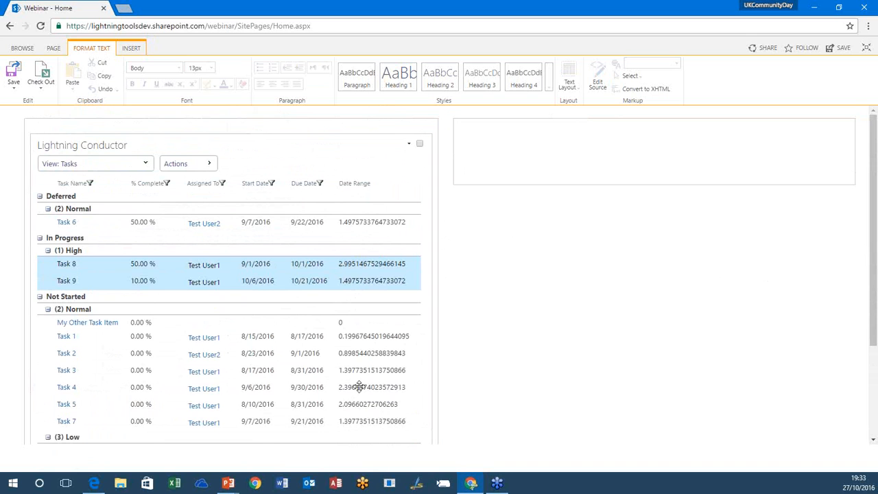
left_click(410, 144)
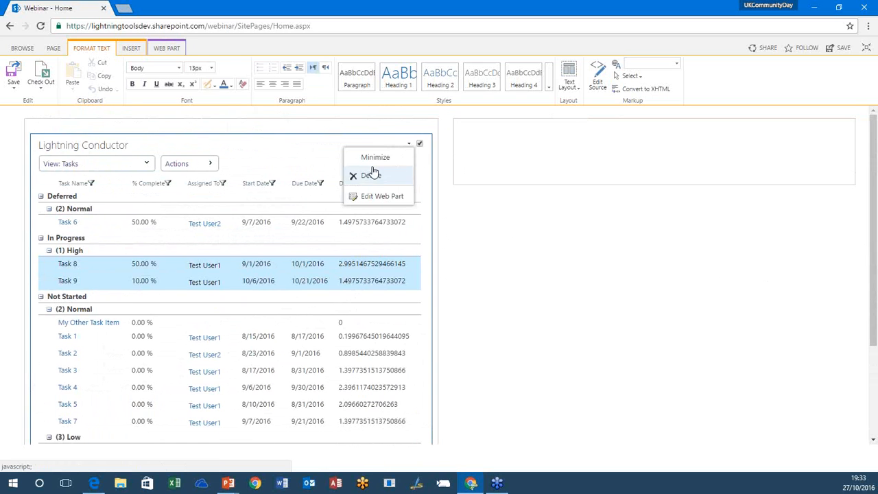
left_click(215, 163)
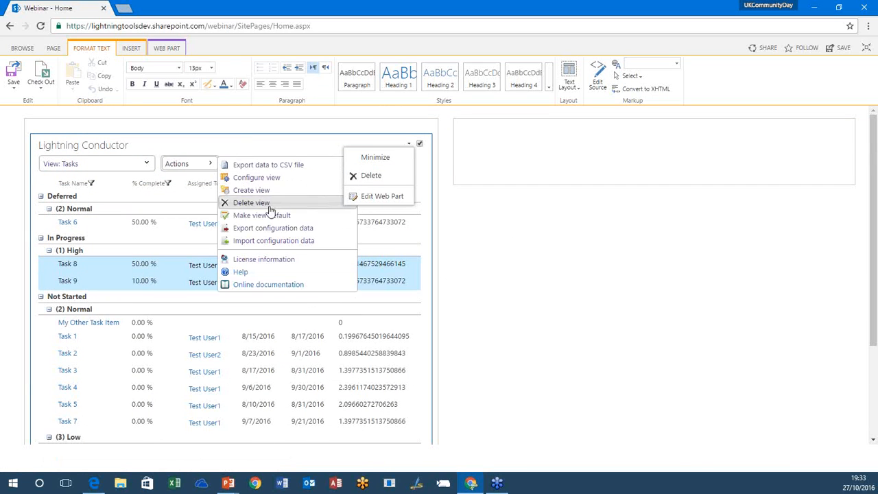
left_click(247, 177)
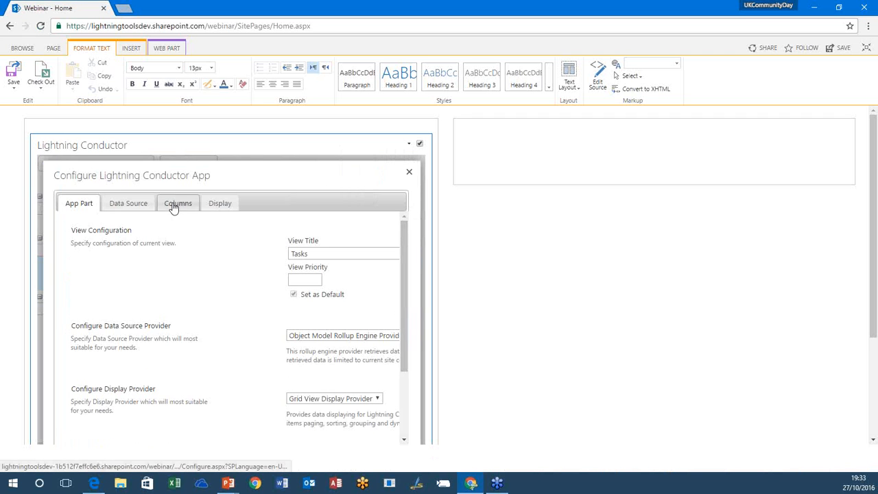
left_click(176, 204)
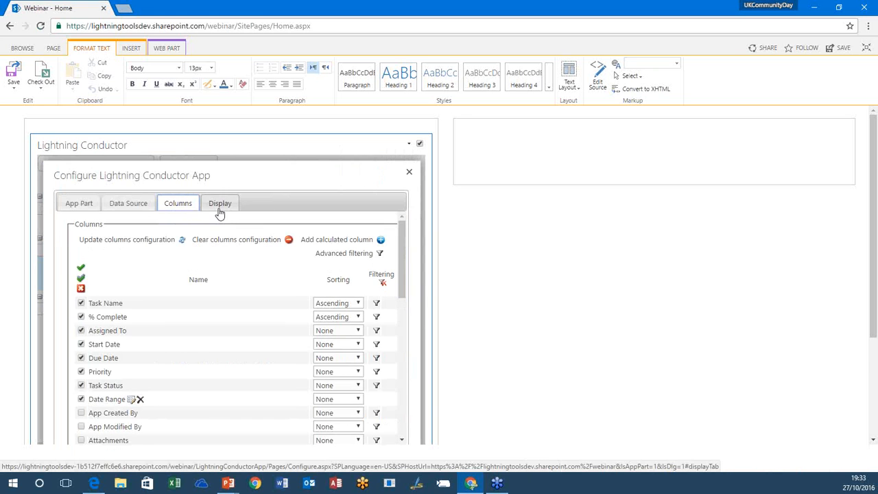
left_click(219, 209)
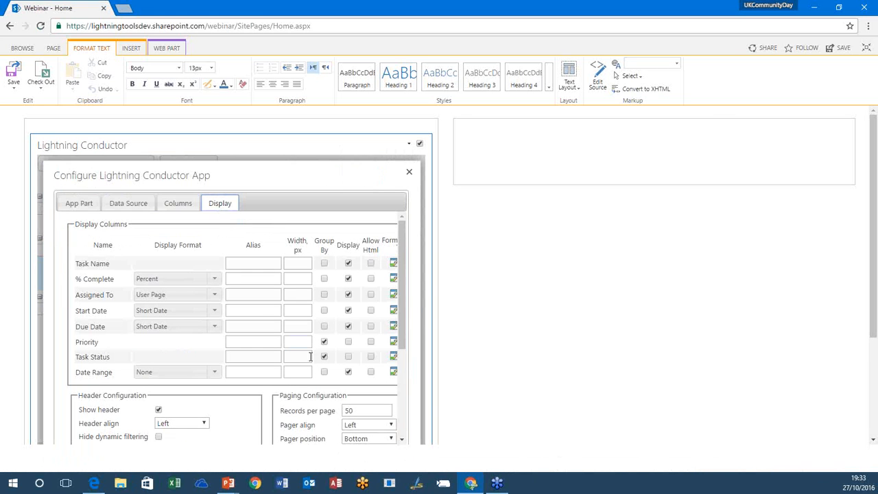
left_click_drag(405, 339, 413, 430)
left_click_drag(873, 283, 873, 359)
left_click(365, 336)
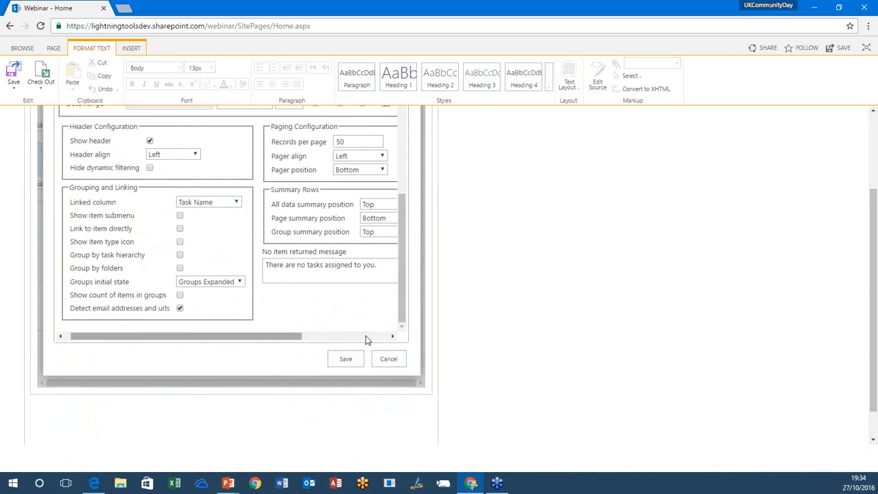
left_click_drag(404, 310, 403, 224)
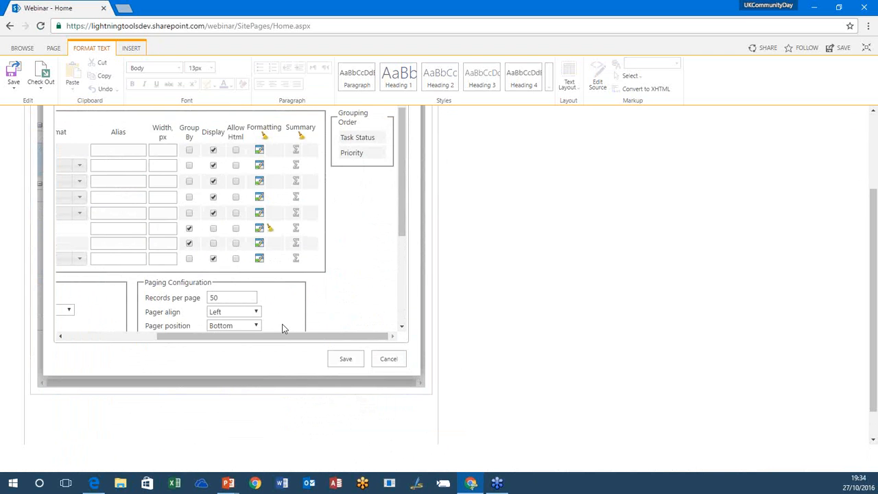
mouse_move(277, 337)
left_mouse_down()
mouse_move(172, 343)
mouse_move(280, 335)
left_mouse_up()
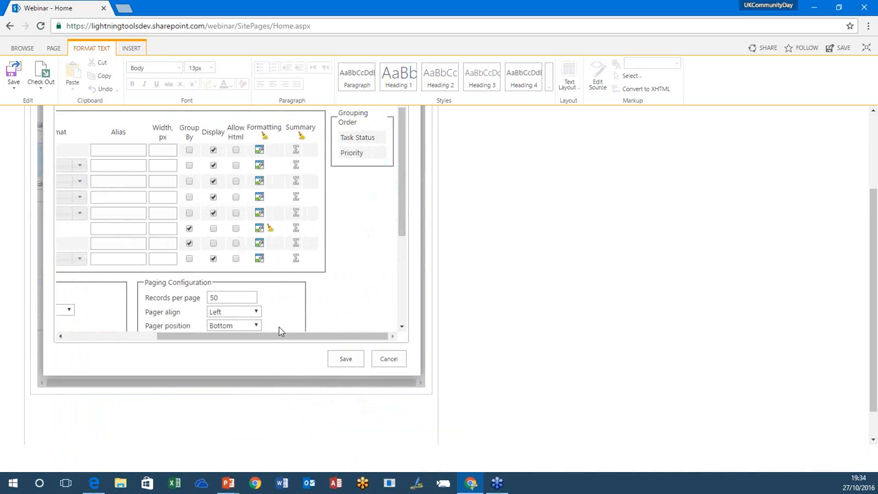
left_click(295, 258)
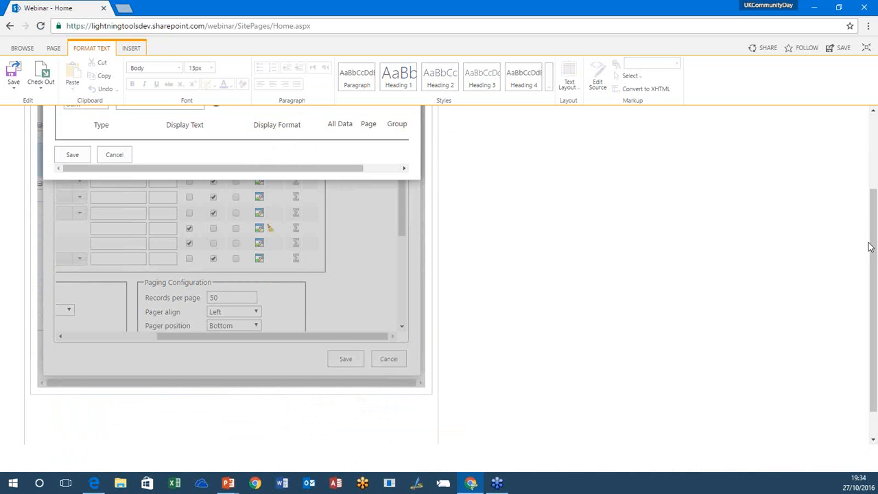
Step: Add a Sum summary function with the display text Total Time and no display format
scroll(871, 246, "up", 1)
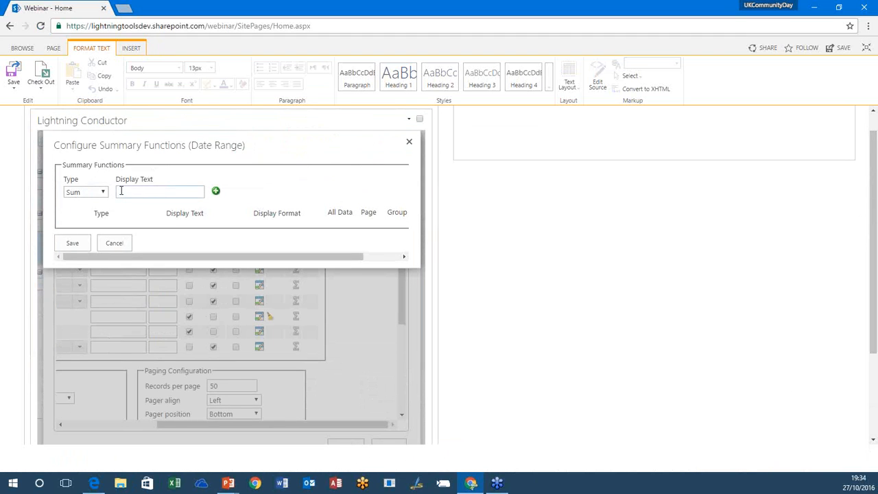
left_click(152, 191)
left_click(216, 192)
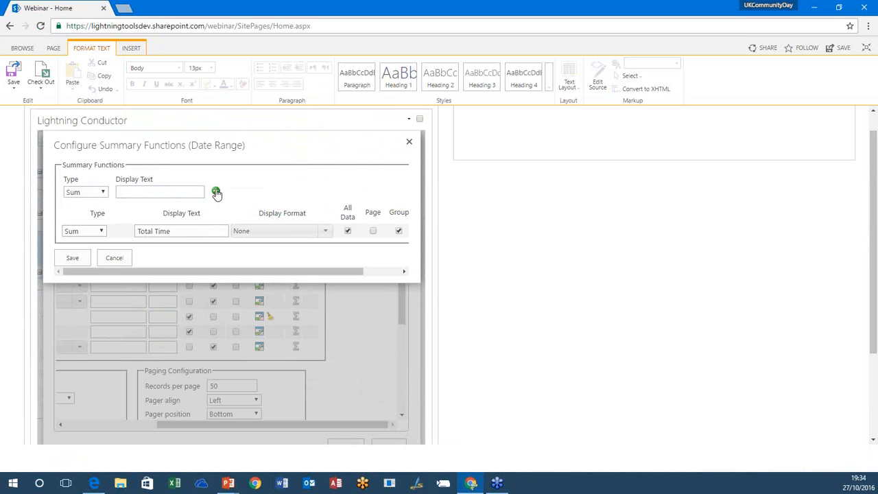
left_click(91, 230)
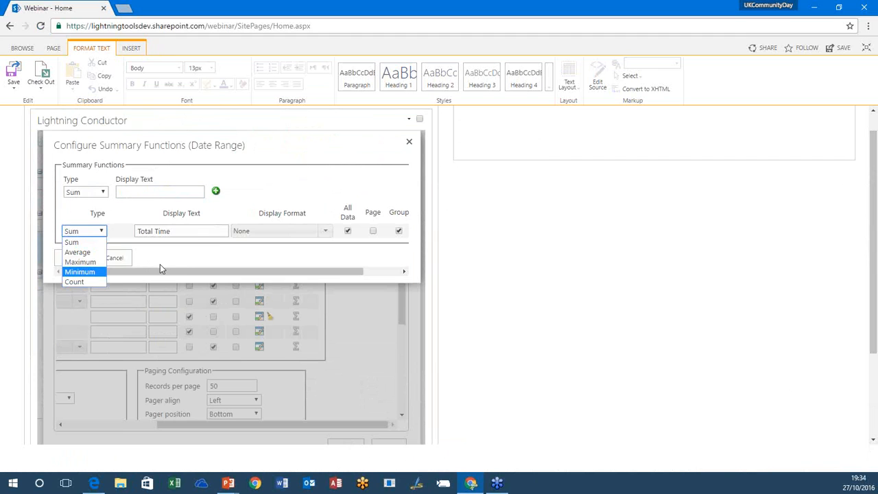
left_click(248, 256)
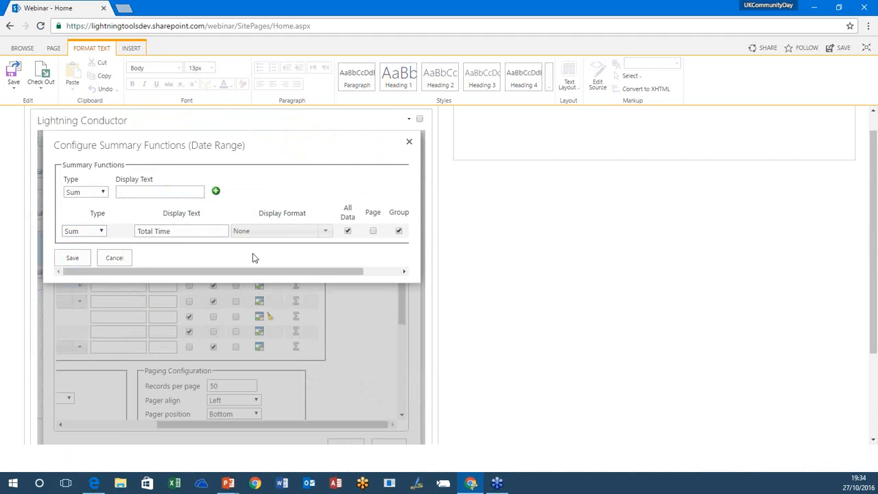
left_click(325, 231)
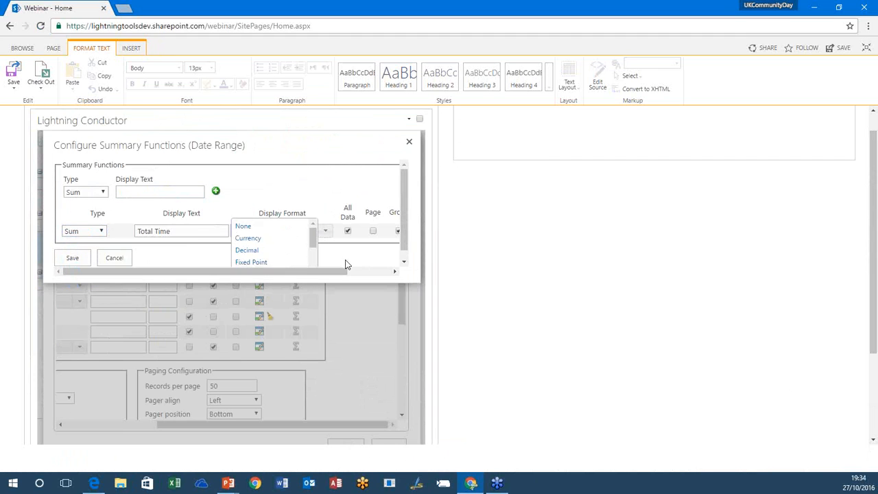
left_click(268, 272)
Step: Exclude the Total Time summary from all data, keeping it for groups only, and save the summary and app configuration
left_click_drag(338, 273, 393, 282)
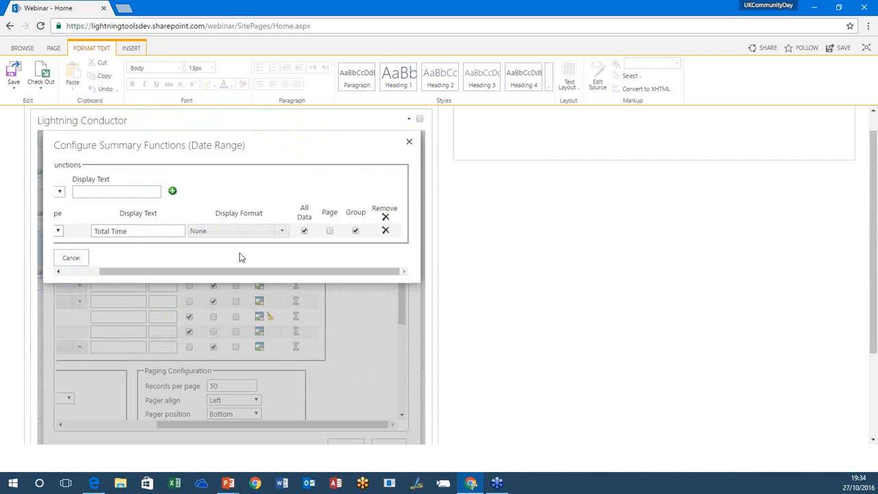
left_click(305, 231)
left_click_drag(293, 272, 81, 260)
left_click(80, 259)
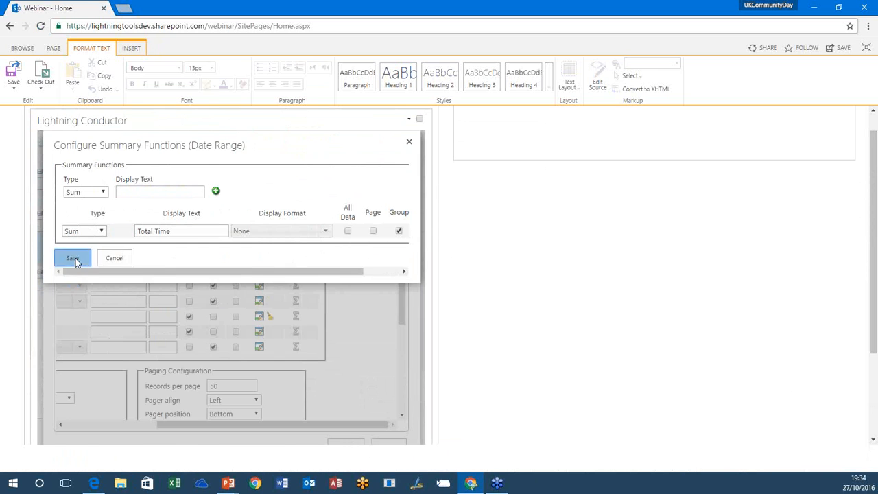
left_click(352, 442)
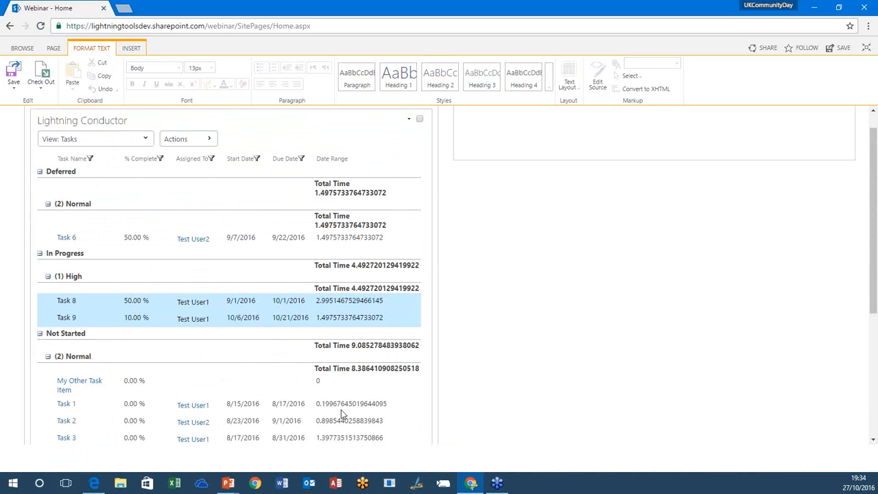
Step: Create a new view titled Tasks in a Calendar that uses the XSL Style Display Provider
scroll(532, 372, "down", 3)
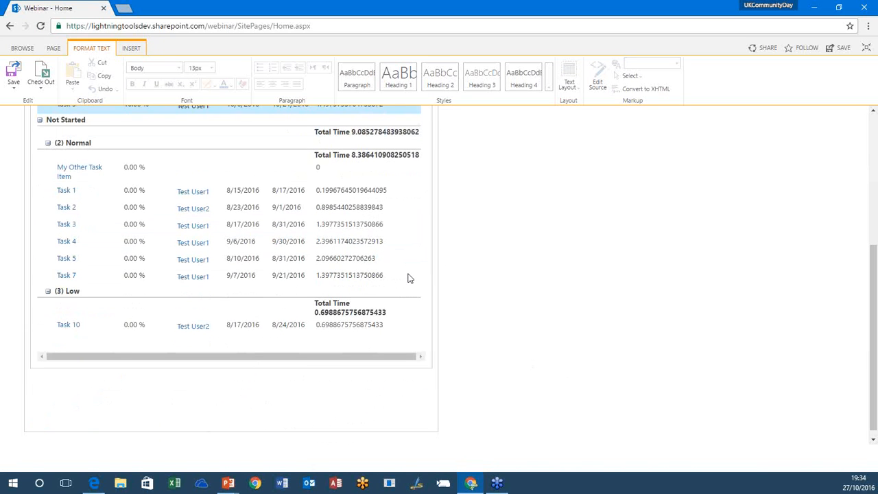
scroll(408, 278, "up", 3)
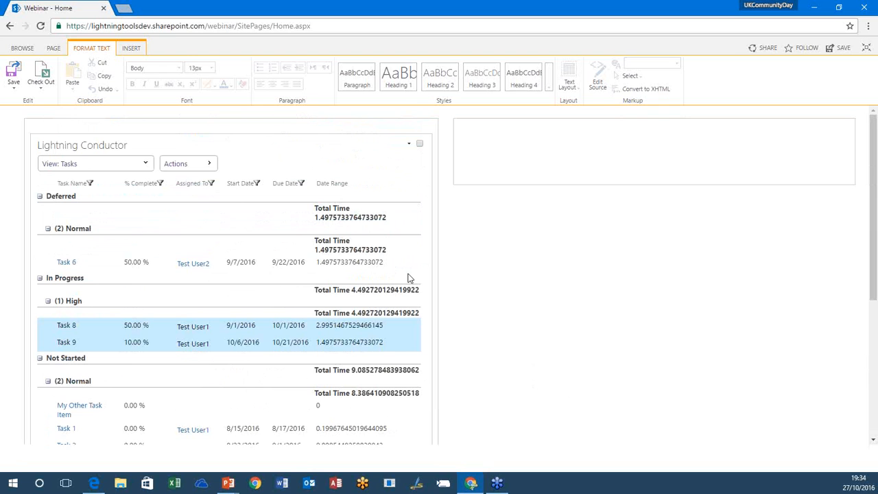
left_click(206, 163)
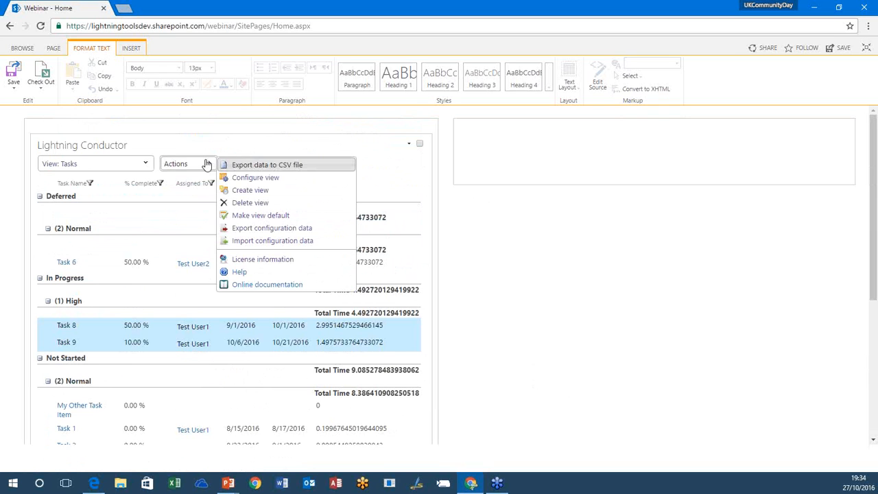
left_click(264, 191)
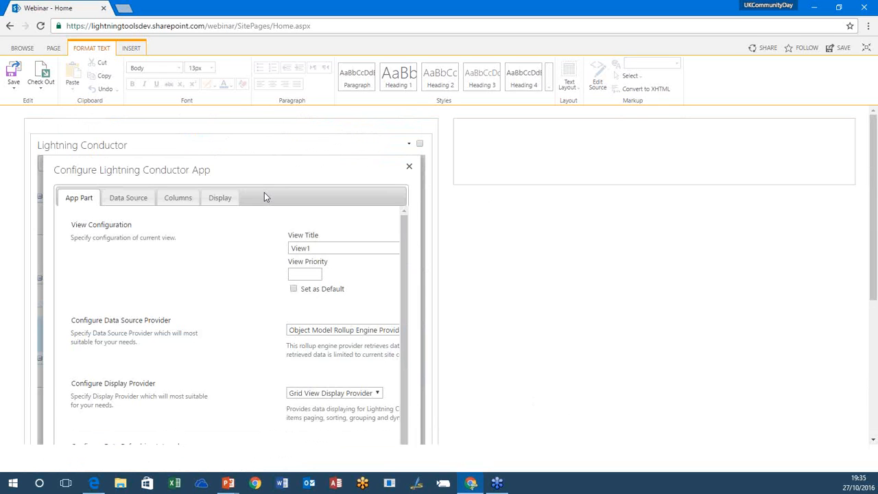
double_click(319, 247)
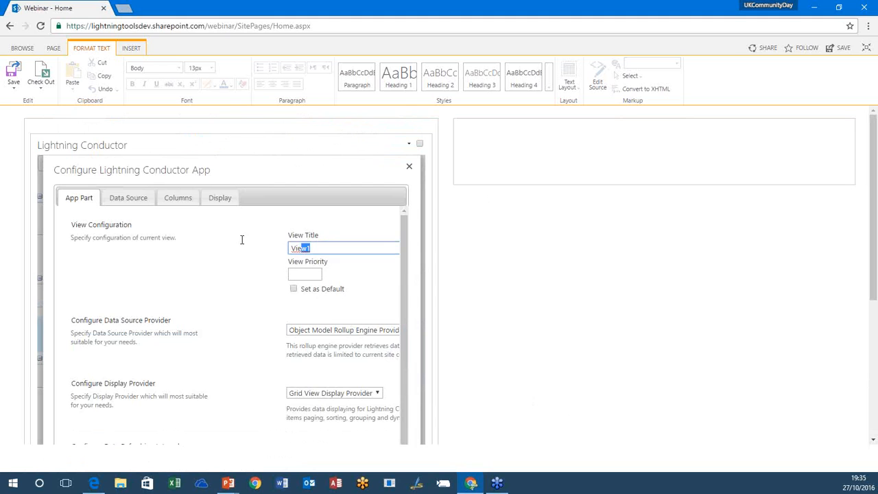
type("Tasks in a Calendar")
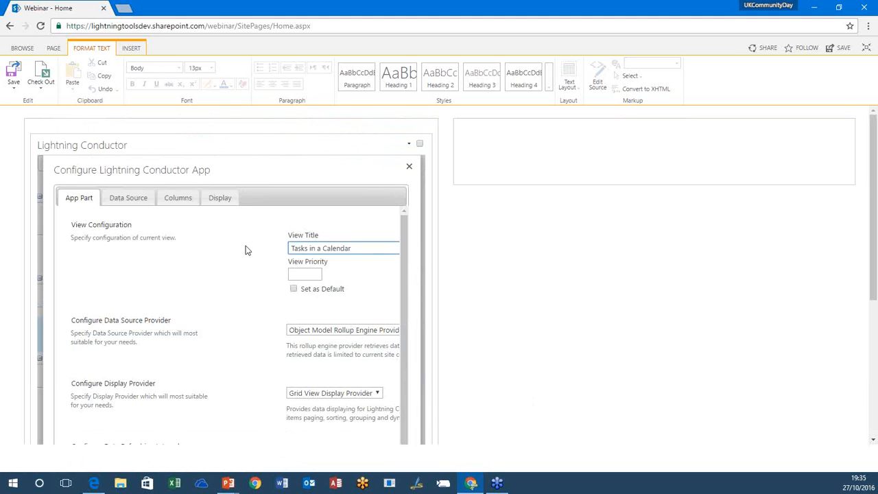
left_click(317, 393)
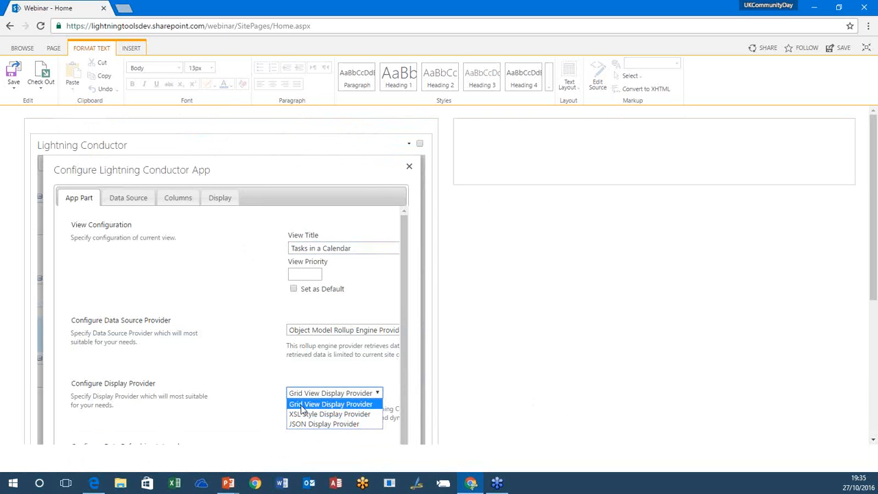
left_click(335, 414)
Step: Set the new view's rollup source to items from the current site collection and its list type to Tasks
left_click(129, 197)
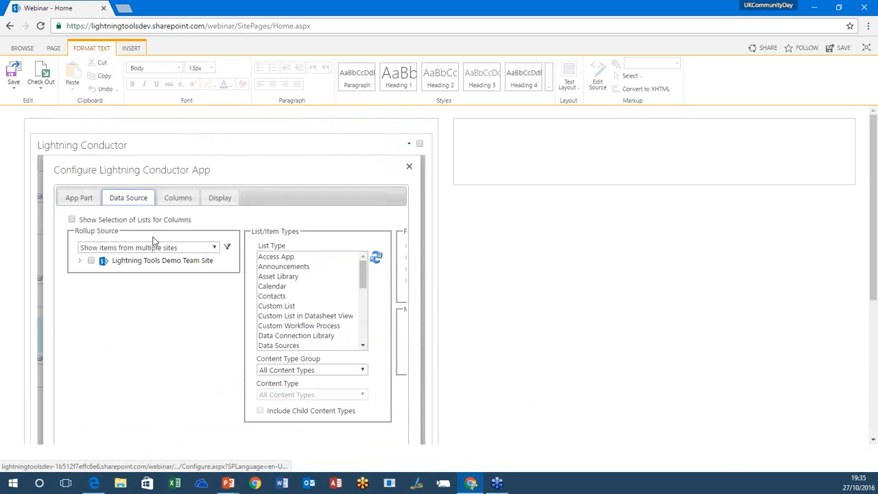
left_click(165, 248)
left_click(184, 257)
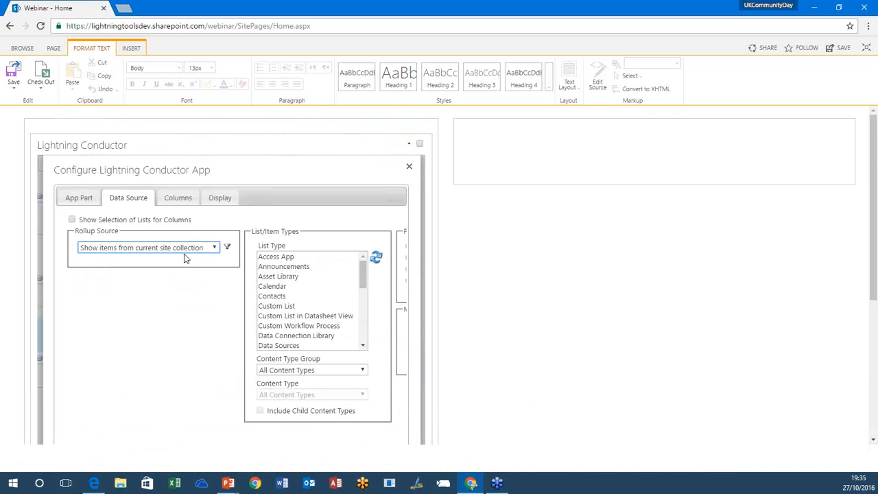
left_click_drag(362, 281, 361, 334)
left_click(308, 317)
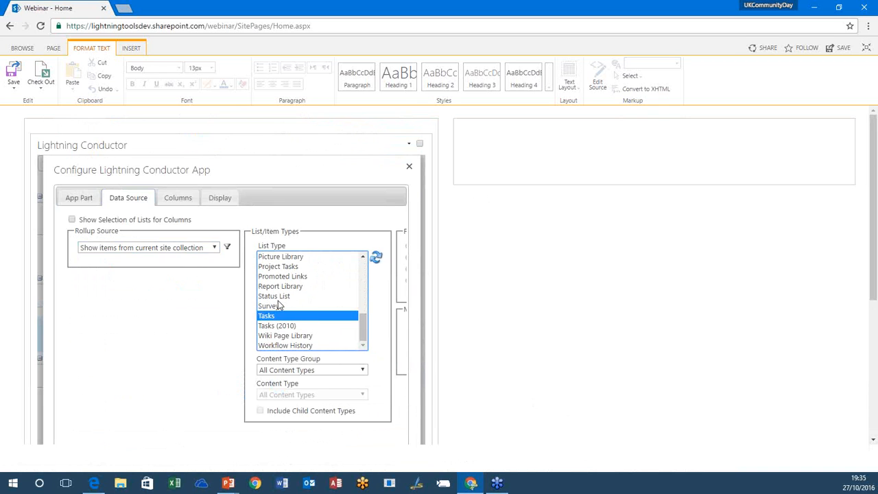
Step: Apply the LightningTools Calendar XSL style to the Tasks in a Calendar view and save the app configuration
left_click(172, 198)
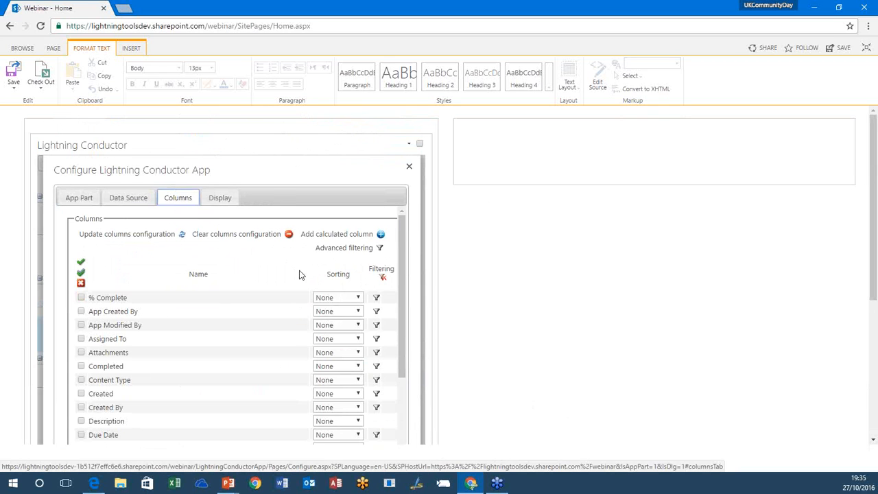
left_click(224, 198)
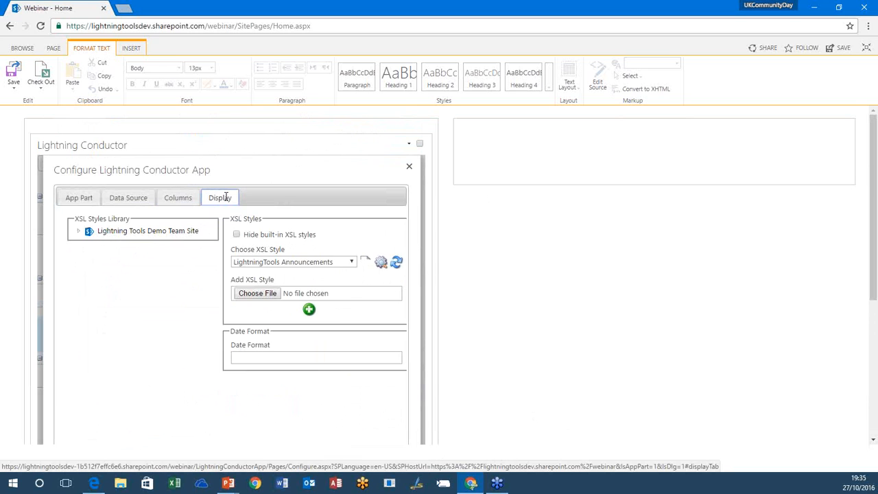
left_click(351, 262)
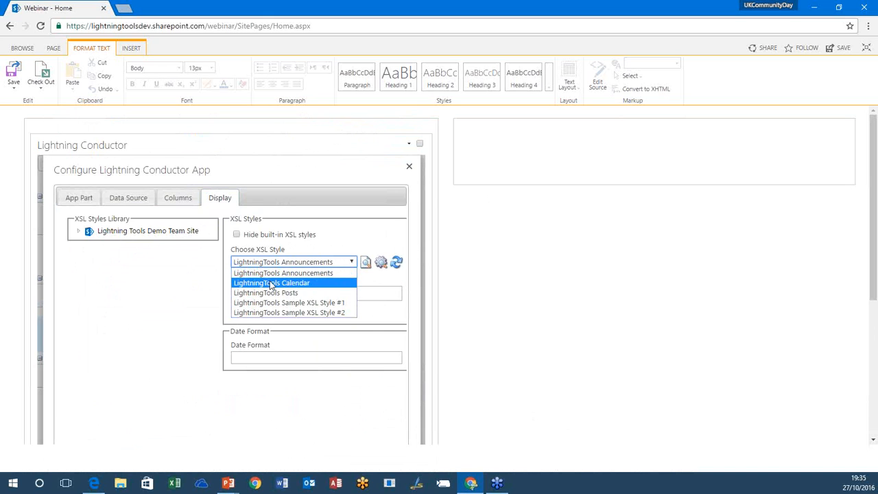
left_click(312, 284)
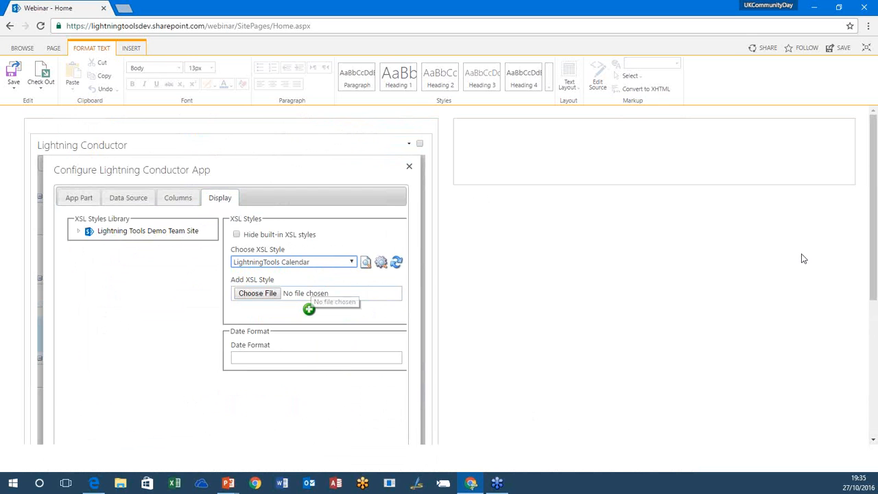
left_click_drag(870, 243, 869, 320)
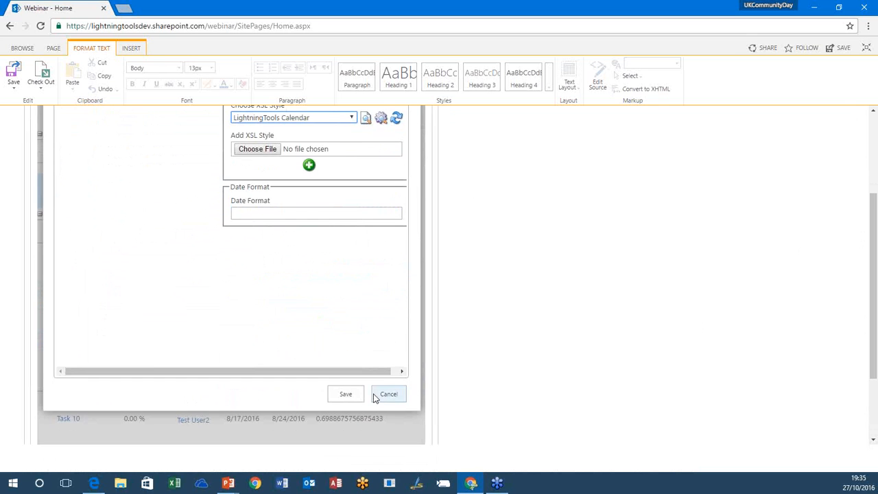
left_click(348, 396)
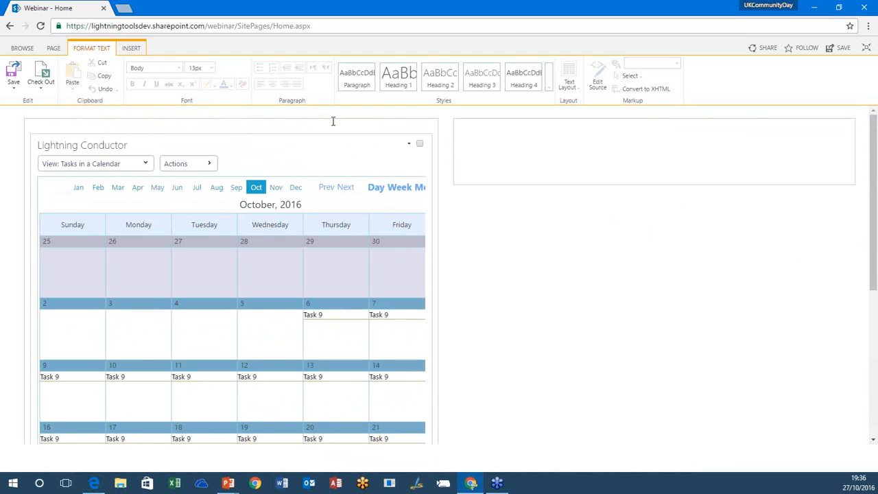
Step: Switch the Lightning Conductor to the Tasks view and collapse the Deferred and In Progress groups
left_click(214, 162)
left_click(140, 168)
left_click(84, 183)
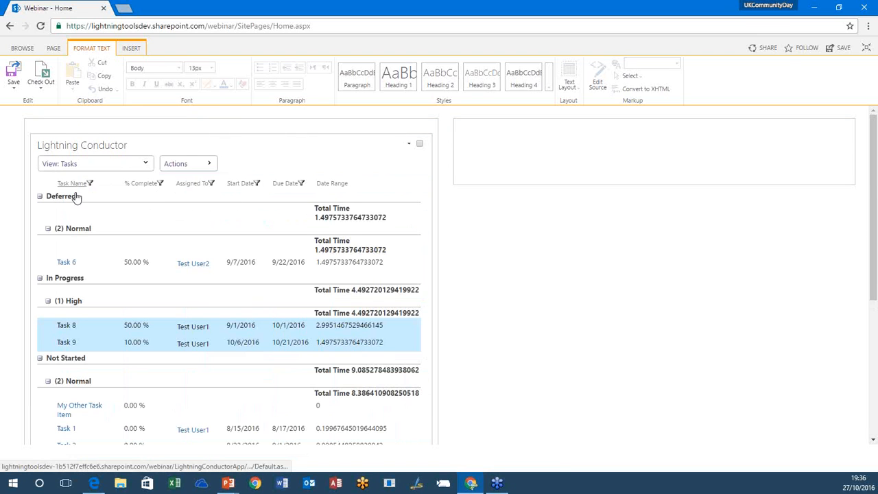
left_click(39, 197)
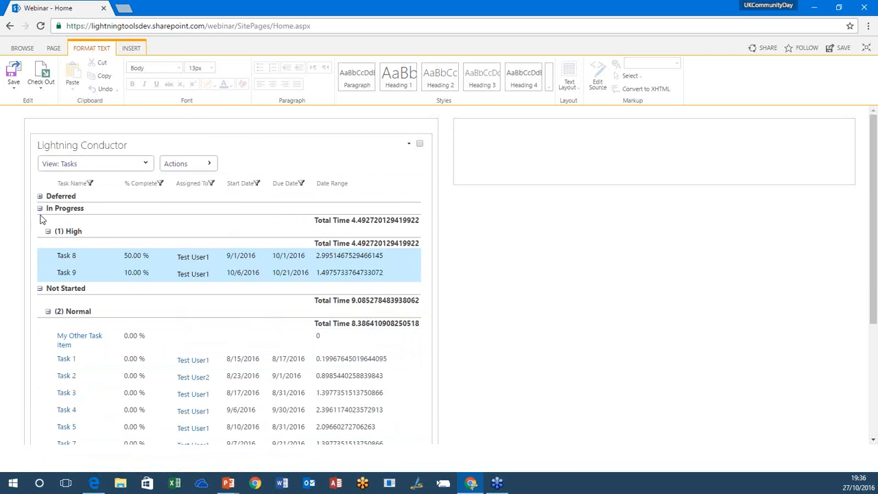
left_click(40, 209)
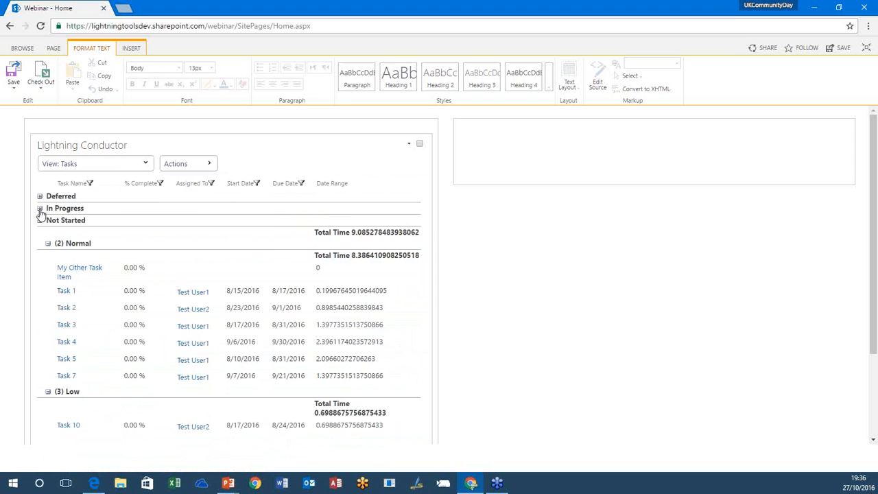
Step: Return to the Tasks in a Calendar view and look at its week, day and month layouts
left_click(174, 164)
left_click(142, 164)
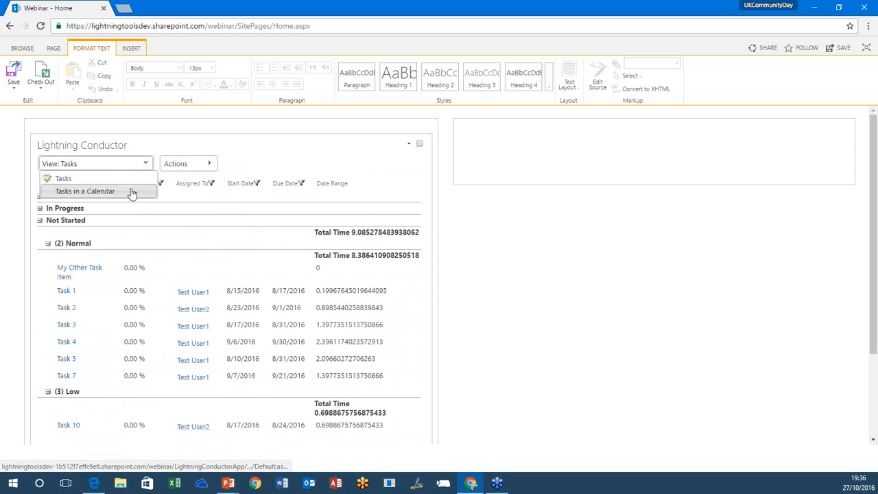
left_click(131, 192)
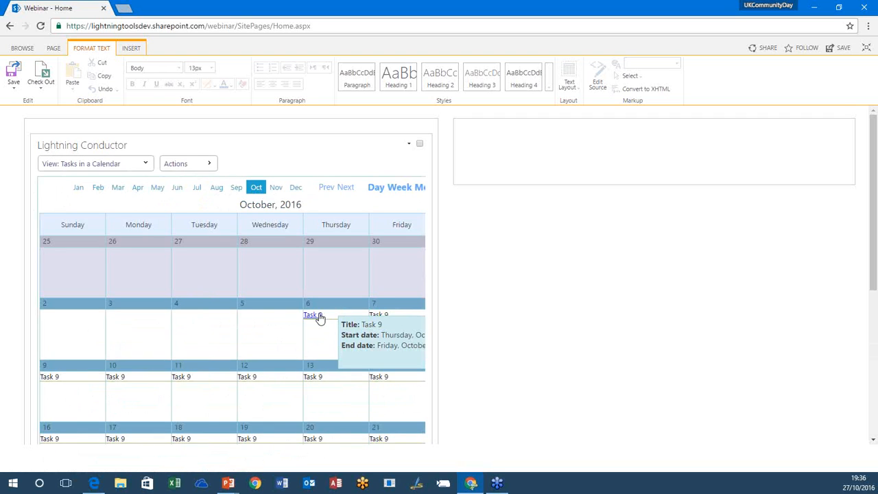
left_click(406, 188)
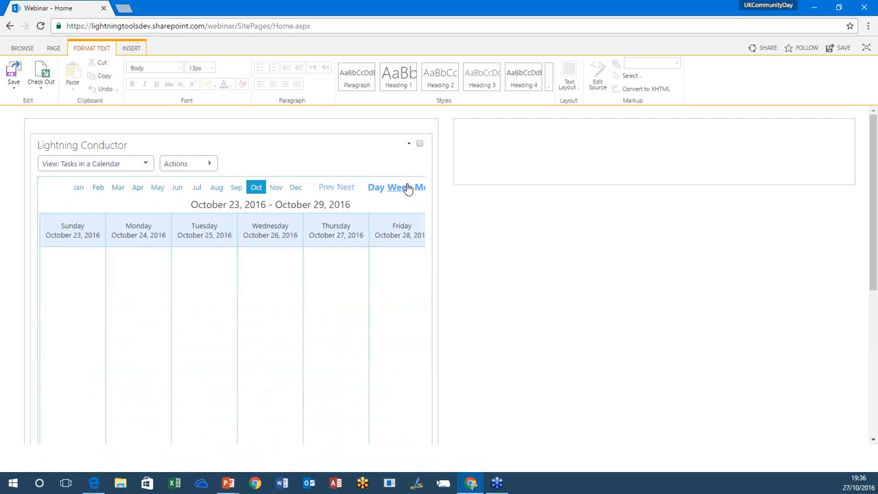
left_click(378, 188)
left_click(417, 191)
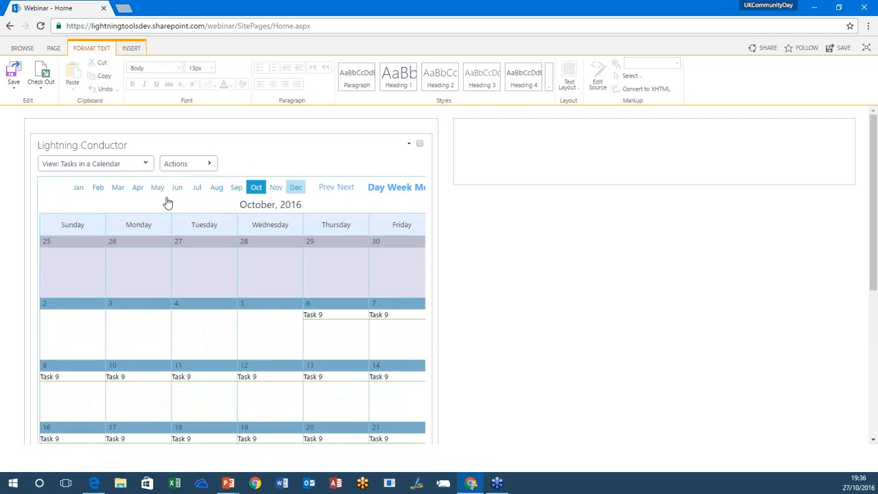
Step: Create a new Lightning Conductor view and title it Documents
left_click(203, 168)
left_click(279, 190)
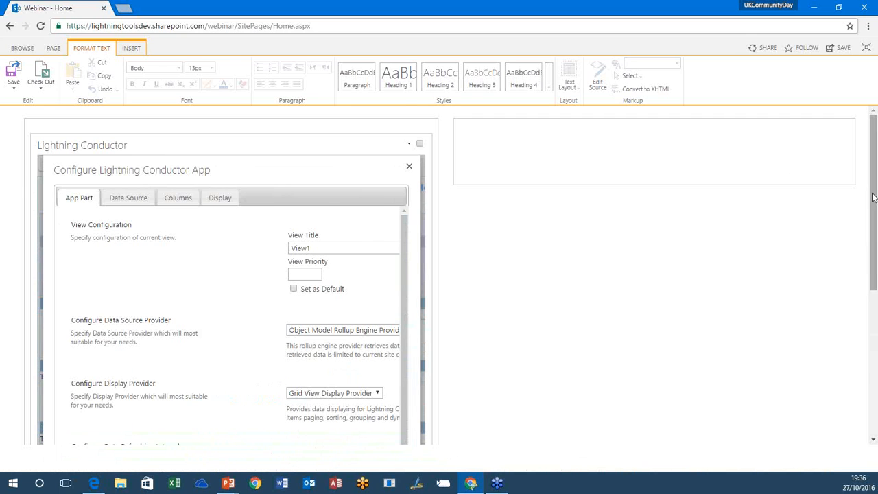
scroll(870, 197, "down", 3)
left_click(368, 350)
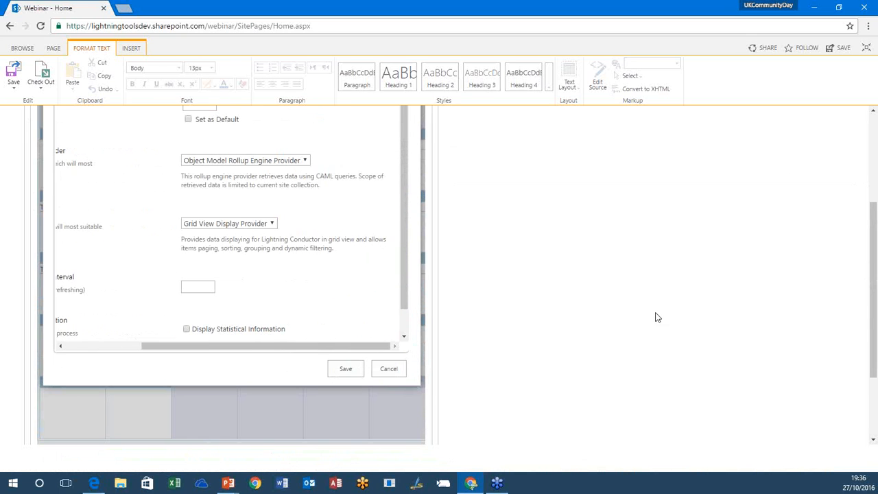
left_click_drag(874, 292, 876, 194)
left_click(250, 249)
double_click(250, 249)
type("Documents")
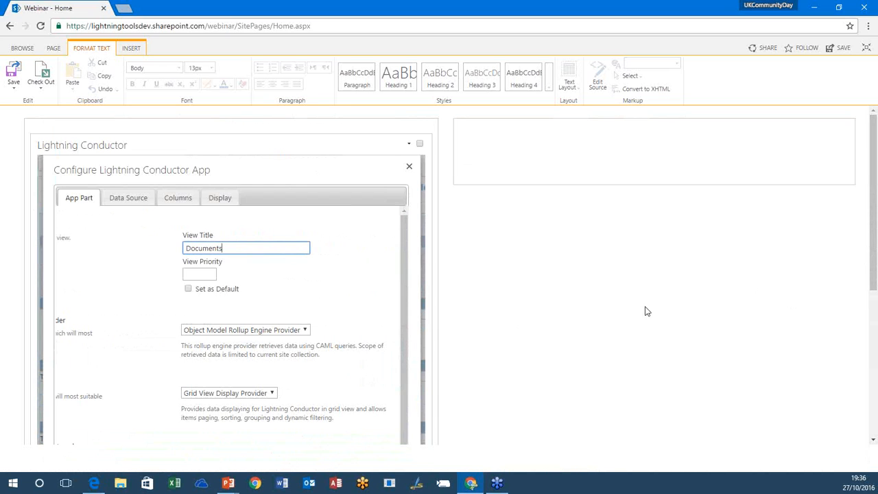
Step: Set the Documents view's data source provider to Search Rollup Engine Provider
left_click_drag(874, 263, 874, 321)
left_click(233, 218)
left_click(223, 238)
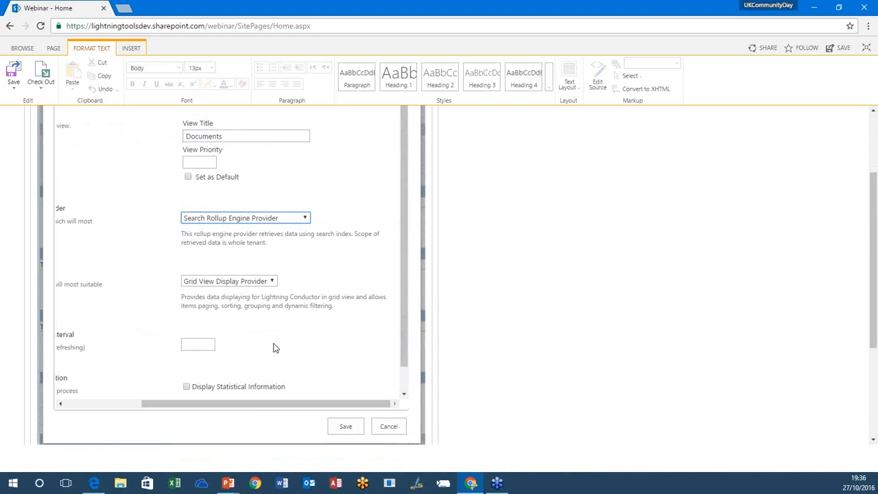
Step: Set the search query's result source to Items matching a content type
left_click_drag(246, 405, 162, 395)
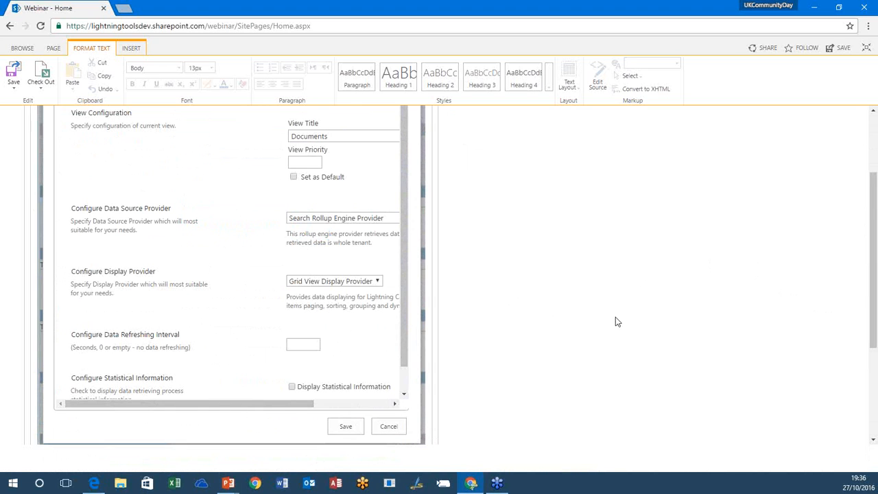
scroll(875, 278, "up", 2)
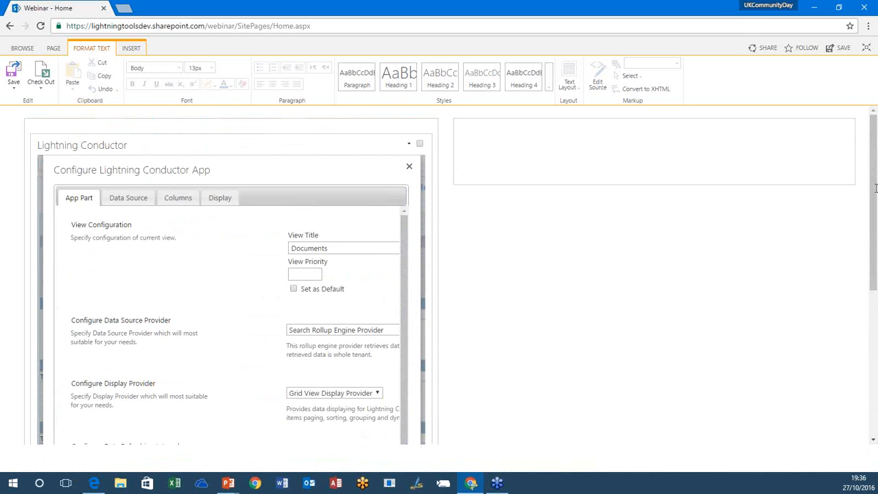
left_click(128, 197)
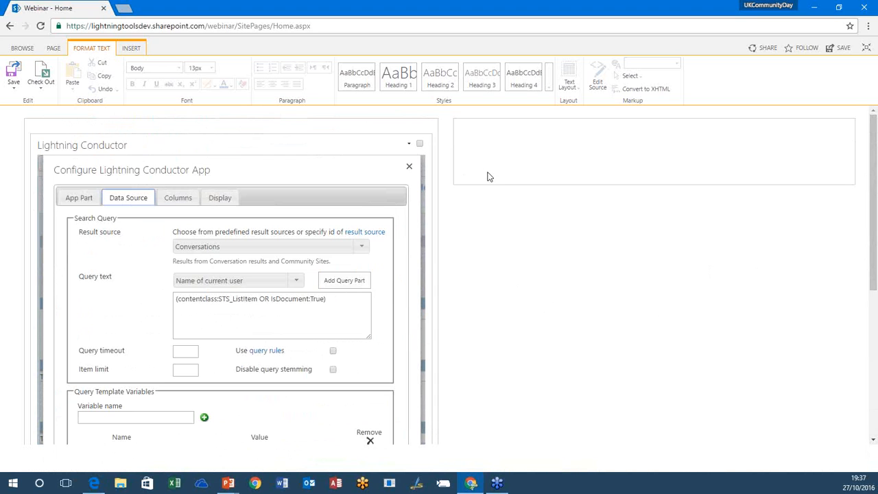
left_click(363, 247)
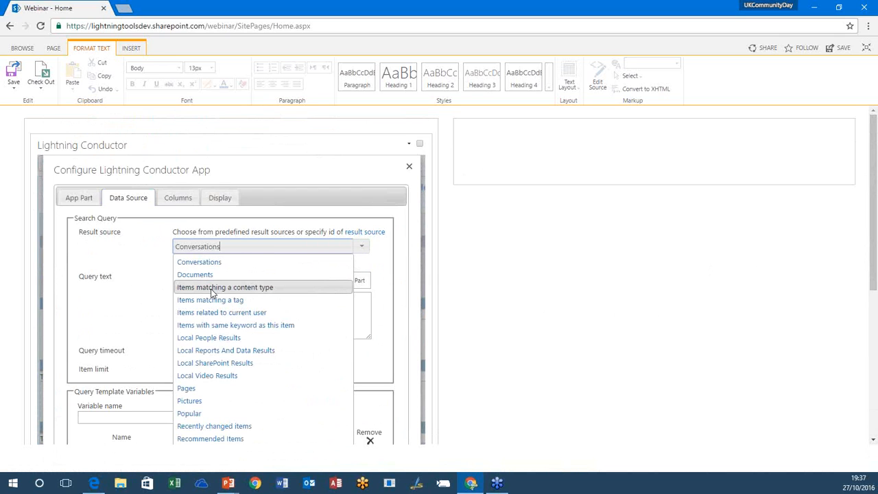
left_click(298, 288)
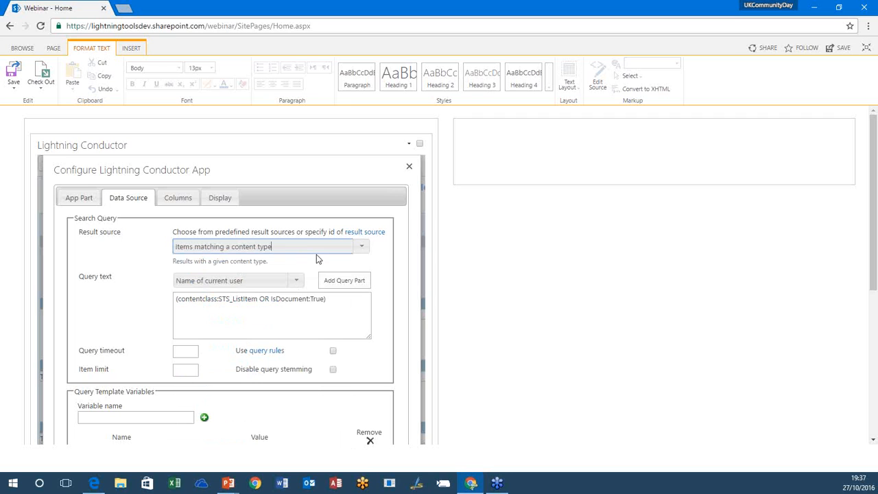
Step: Look through the predefined query parts offered for the search query text without adding one
left_click_drag(873, 229, 874, 280)
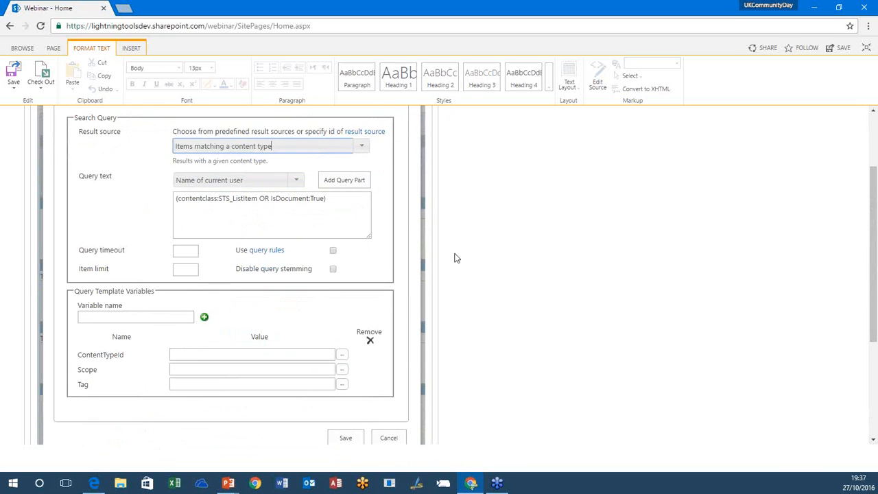
left_click(286, 203)
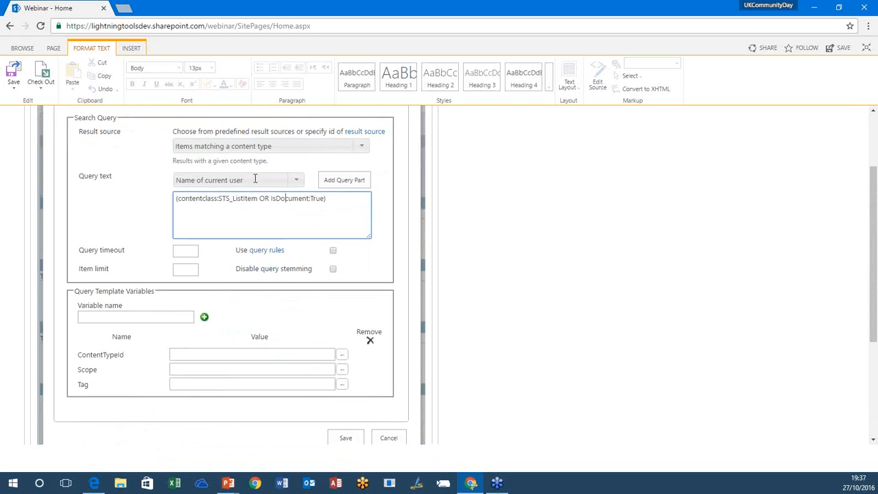
left_click(297, 180)
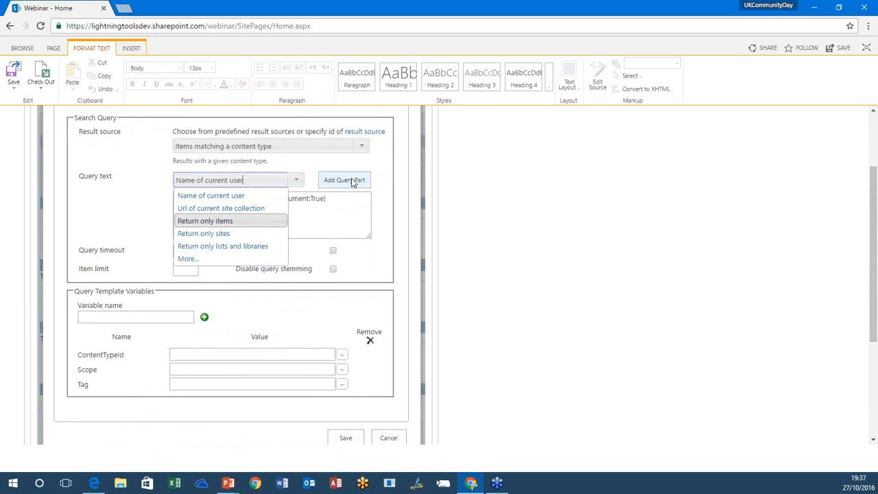
left_click(304, 165)
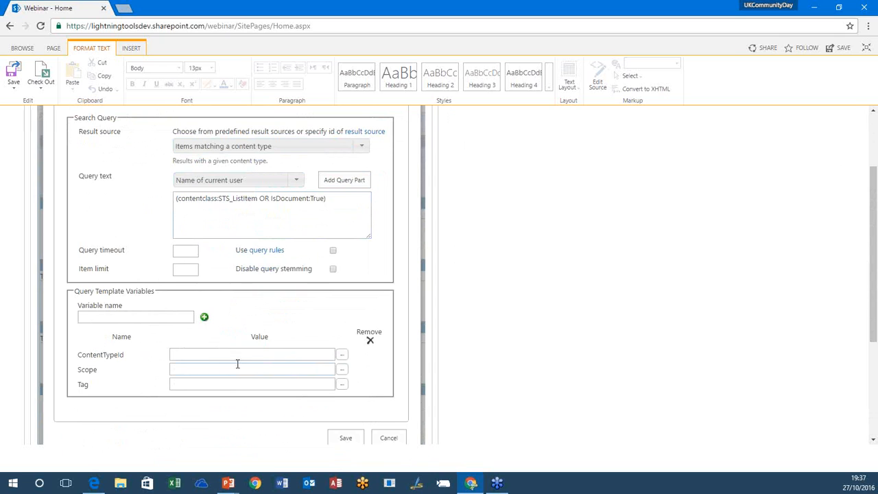
Step: Set the ContentTypeId query template variable to the Document content type
left_click(182, 366)
left_click(244, 353)
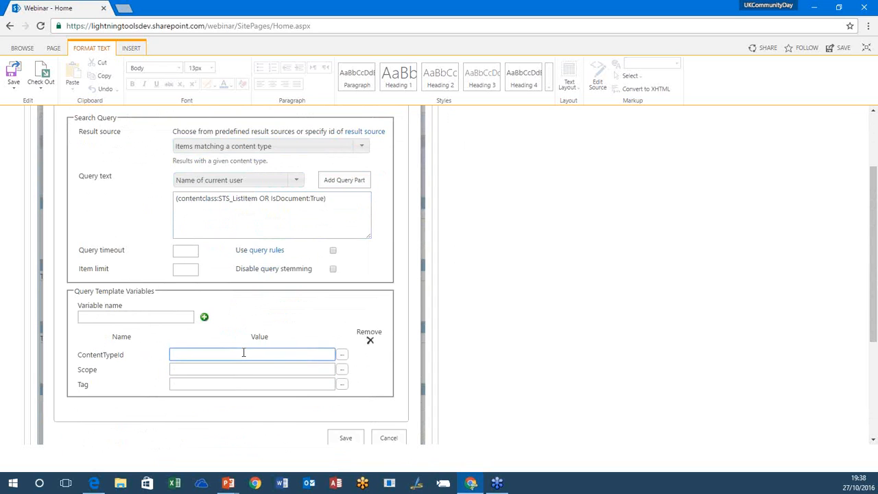
left_click(342, 354)
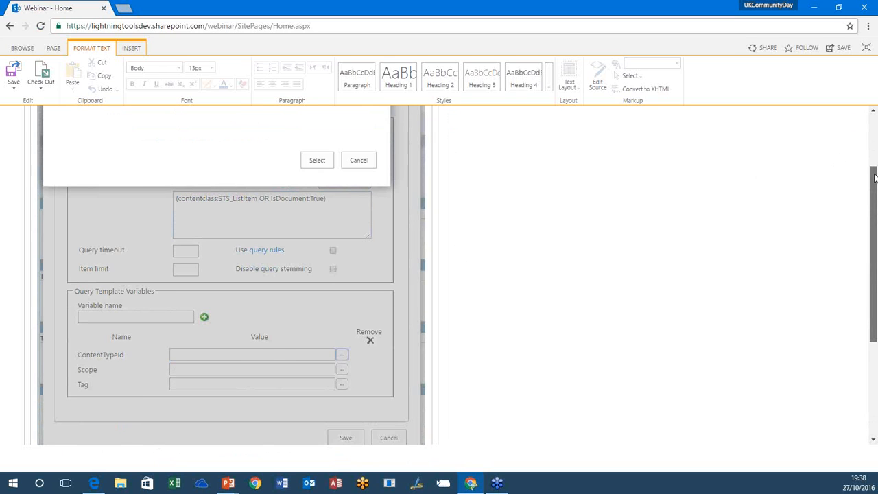
left_click_drag(875, 175, 874, 111)
left_click(310, 192)
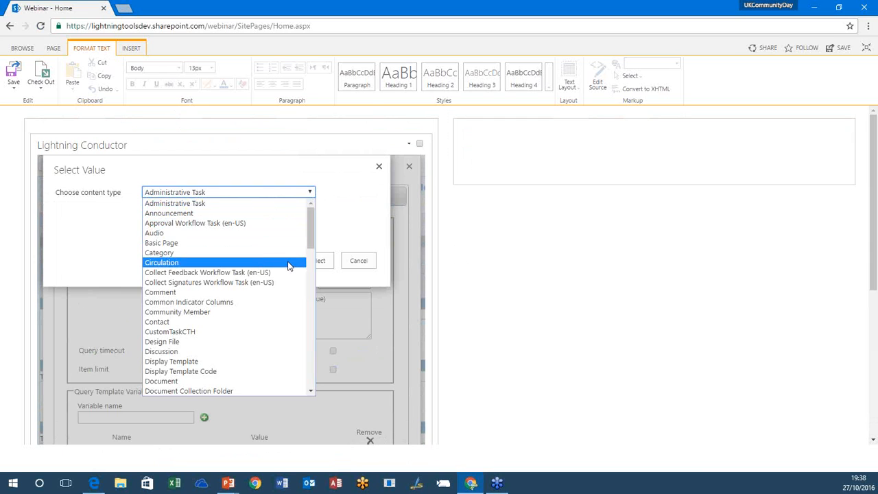
left_click_drag(309, 241, 310, 256)
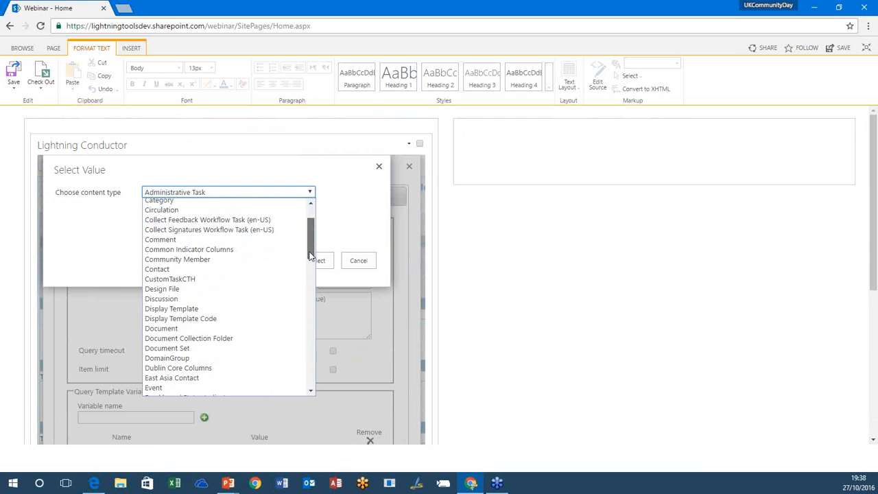
left_click(195, 329)
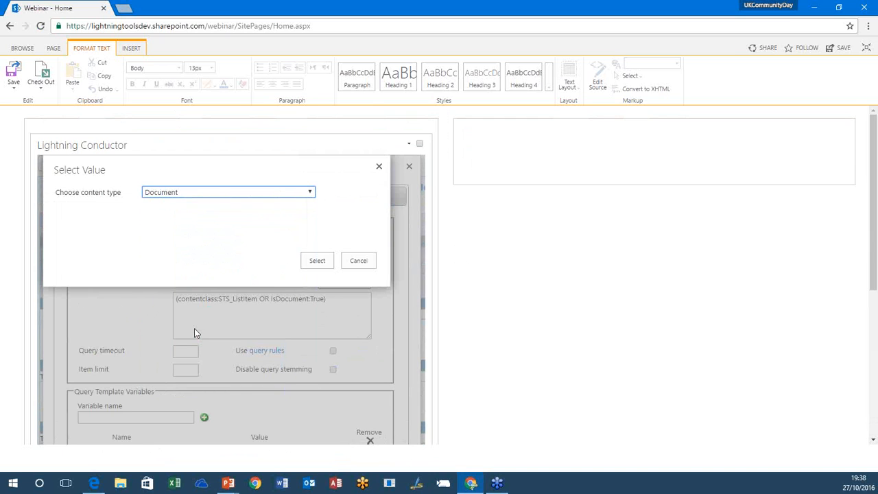
left_click(314, 263)
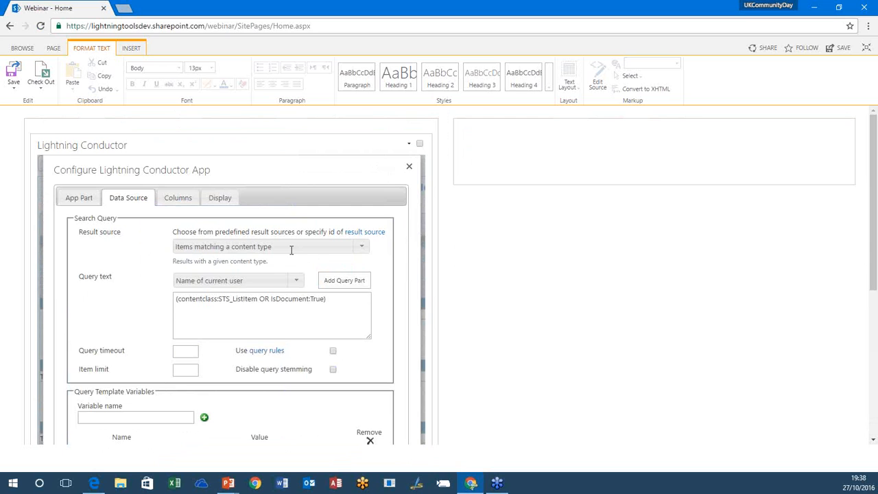
Step: Select the Title, Size and Author managed properties as columns for the Documents view
left_click(189, 203)
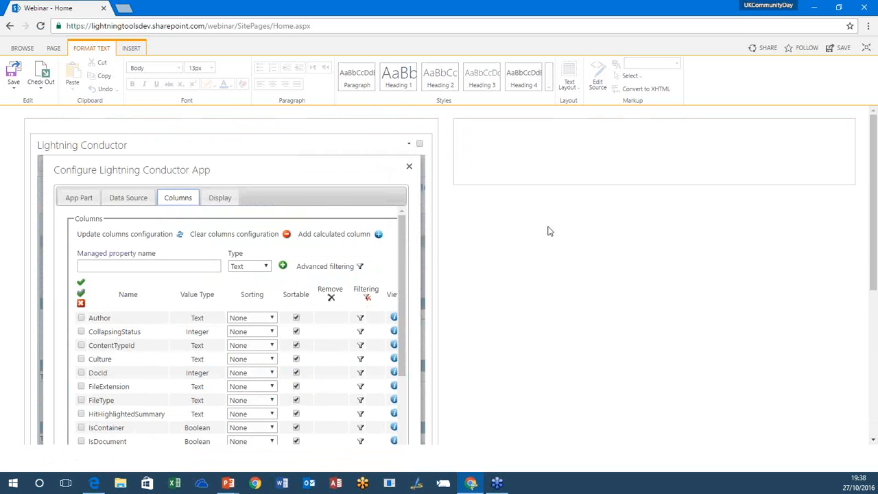
scroll(875, 240, "down", 3)
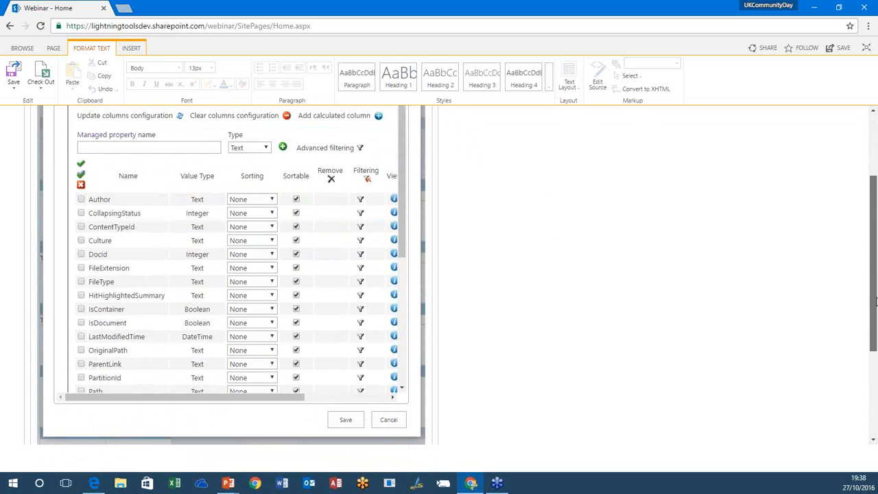
left_click_drag(404, 202, 391, 330)
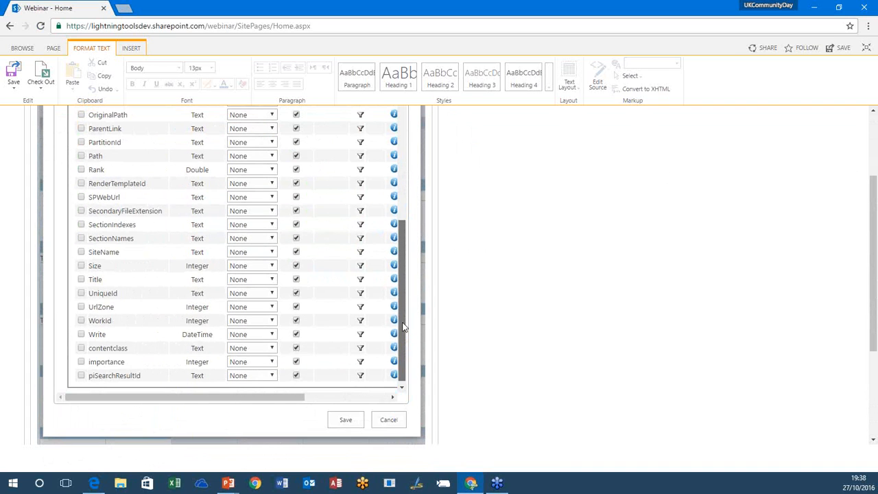
left_click(80, 279)
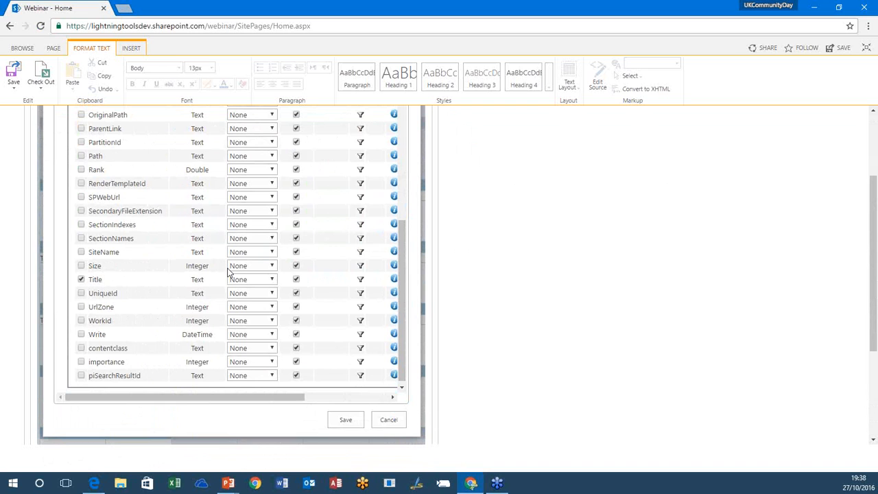
left_click(81, 266)
scroll(406, 173, "up", 5)
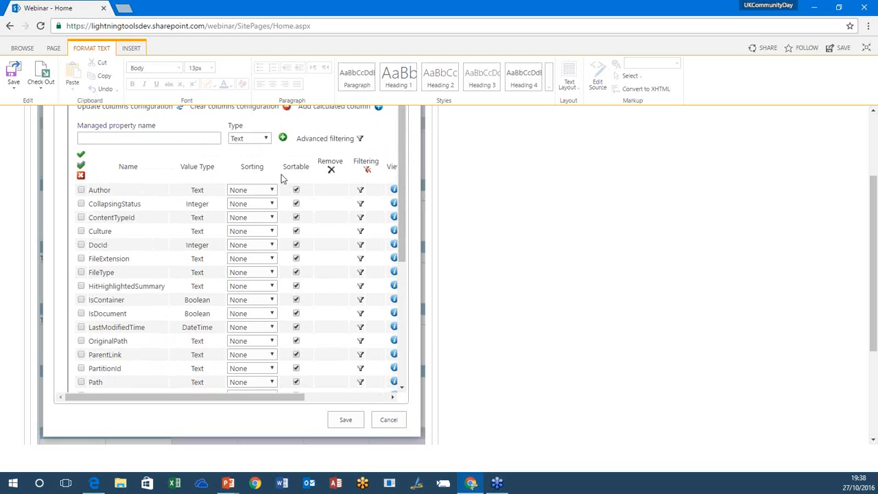
left_click(81, 190)
scroll(404, 246, "down", 1)
left_click_drag(405, 245, 406, 343)
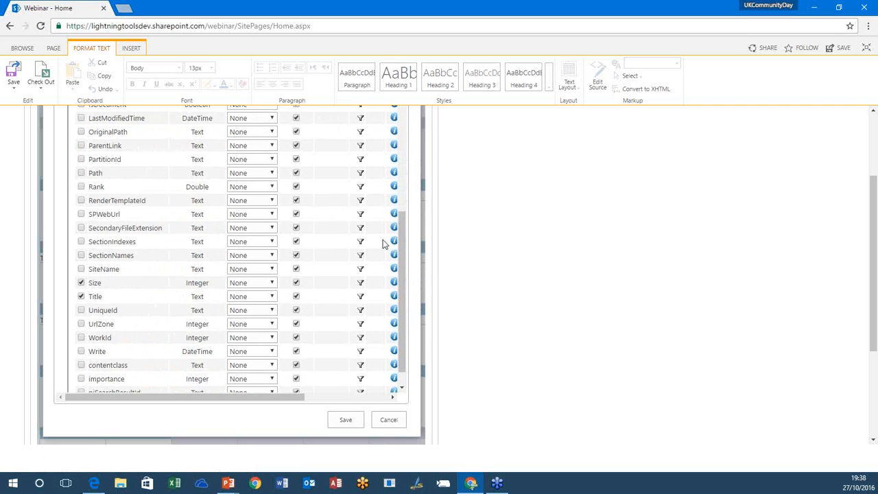
left_click_drag(874, 205, 874, 140)
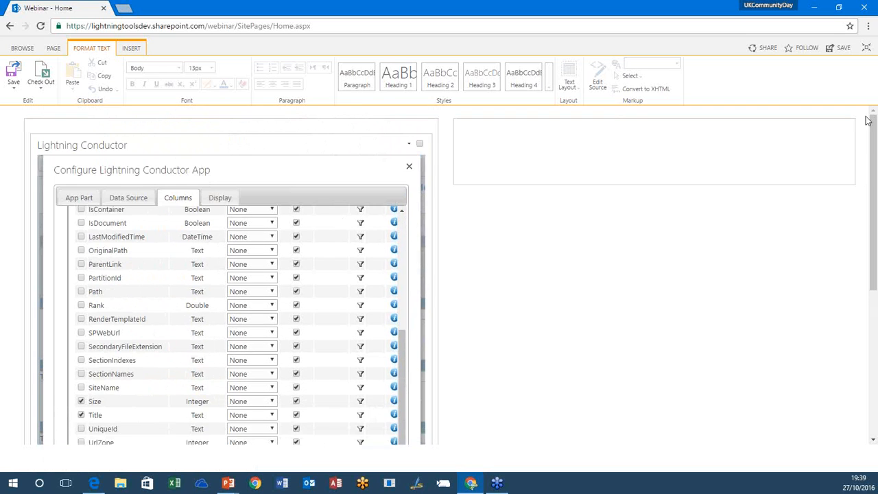
Step: Reorder the selected columns so that Title comes first, ahead of Author and Size
left_click(223, 198)
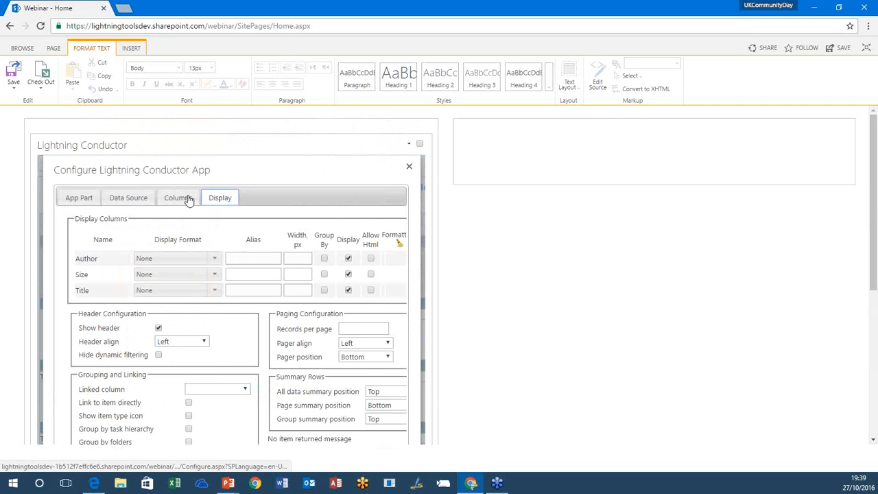
left_click(188, 197)
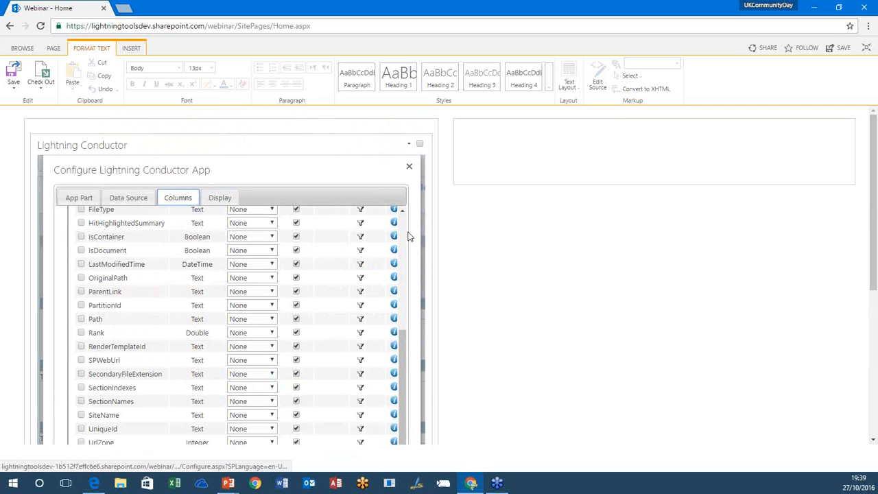
scroll(404, 231, "up", 6)
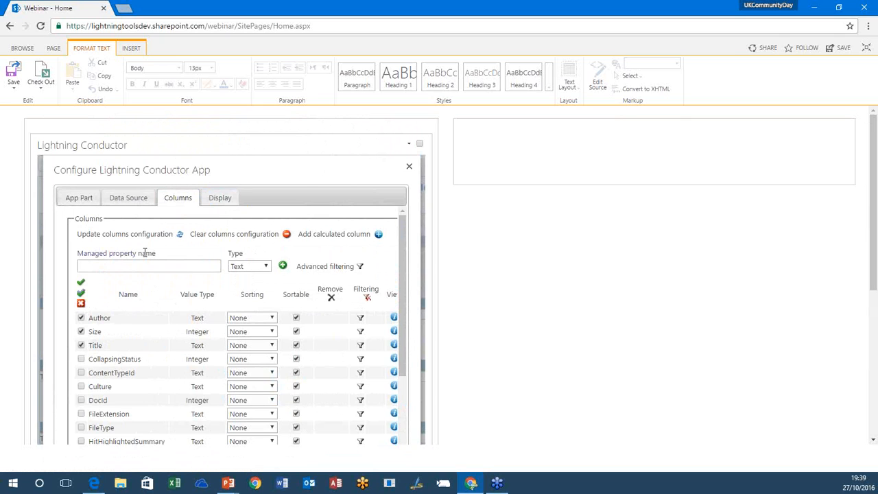
left_click(219, 196)
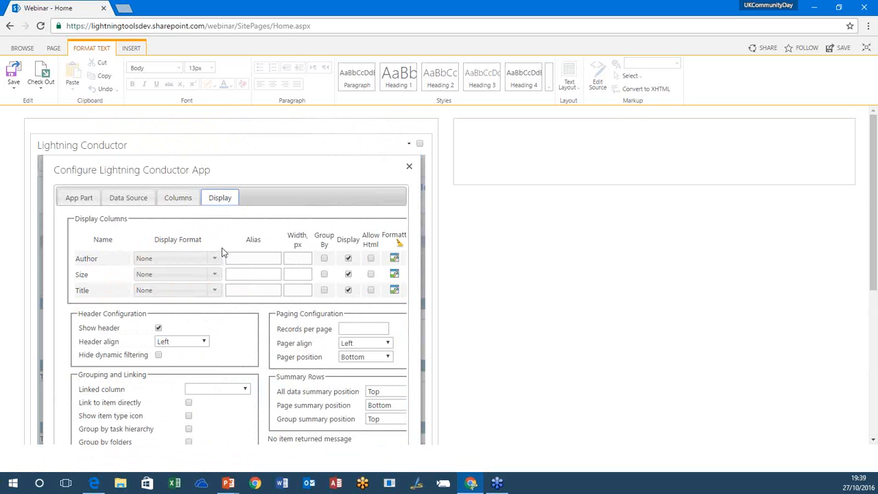
left_click(182, 199)
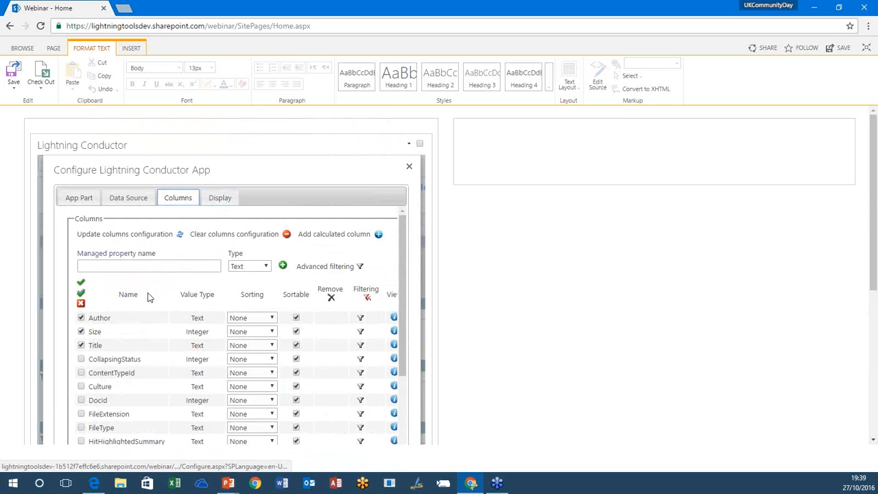
left_click_drag(95, 345, 95, 317)
Step: Set the display formats to No Extension for Title, Hyperlink for Author and KB for Size
left_click(220, 198)
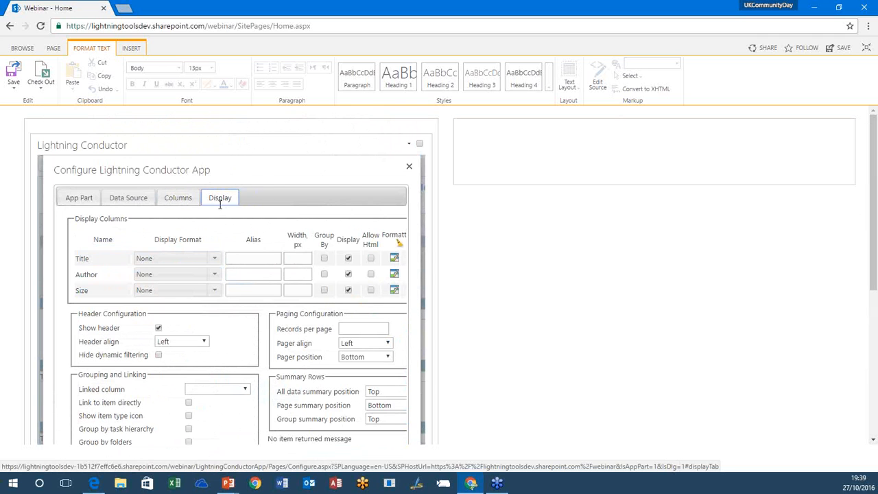
left_click(213, 260)
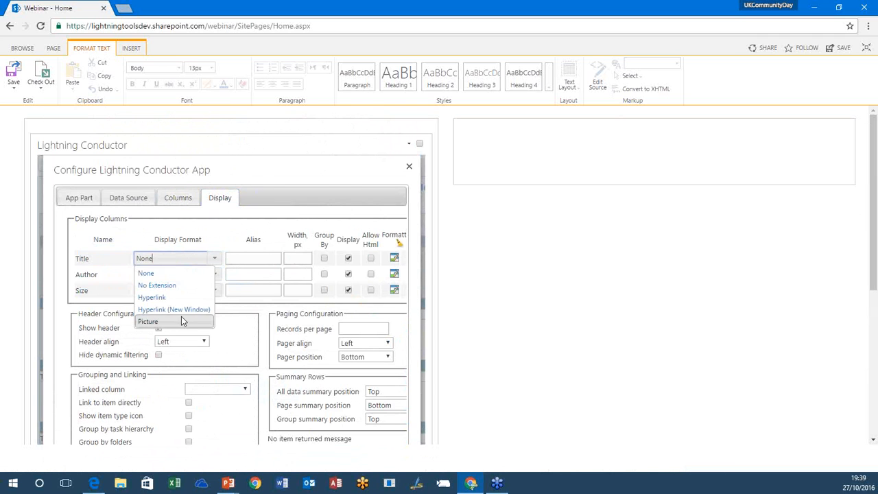
left_click(166, 285)
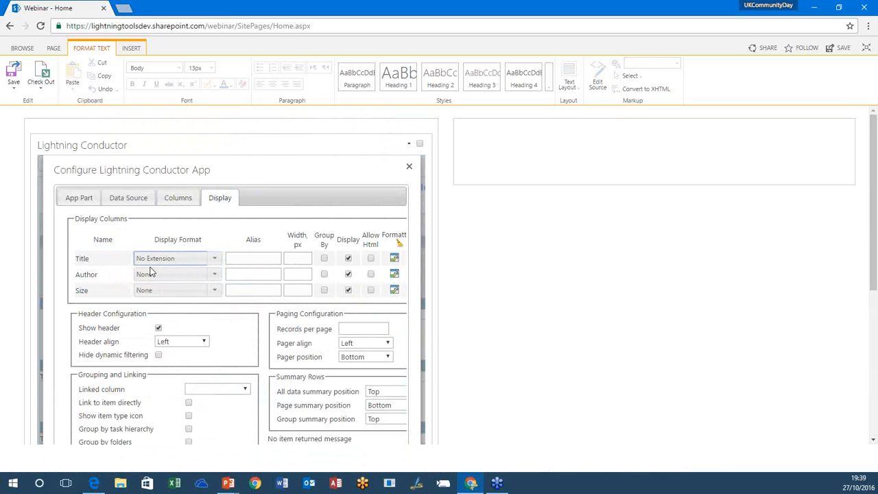
left_click(213, 274)
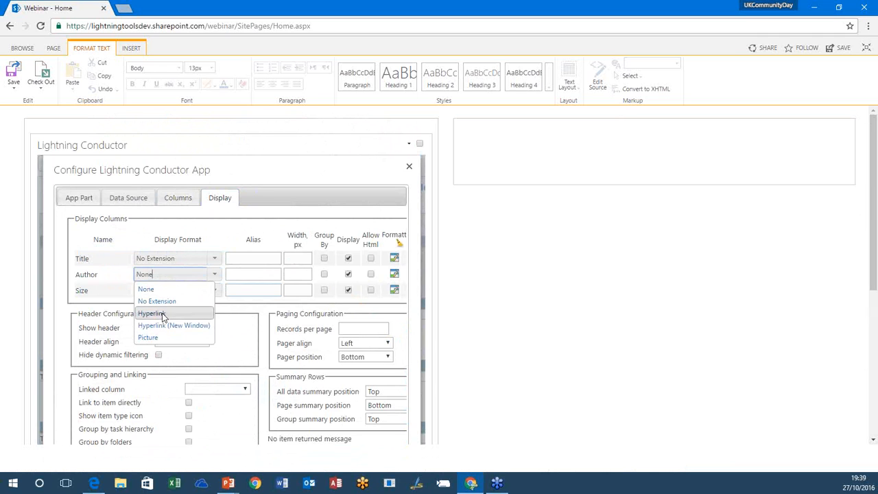
left_click(154, 314)
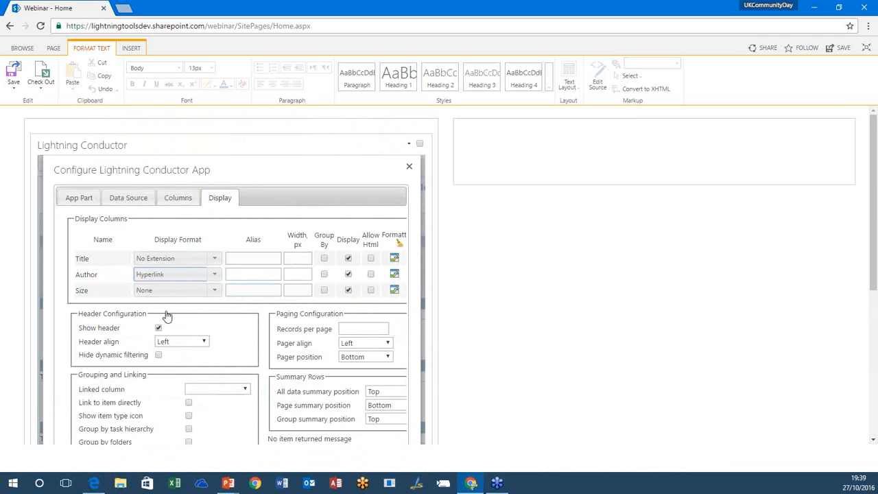
left_click(212, 294)
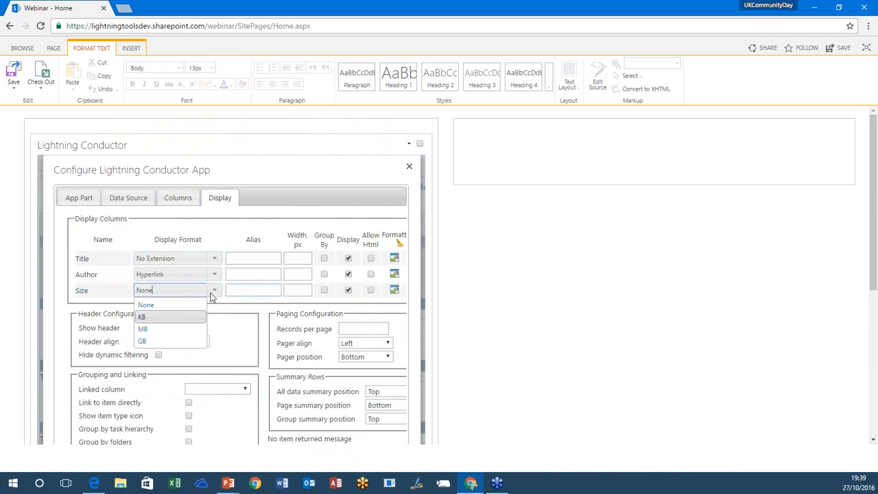
left_click(158, 317)
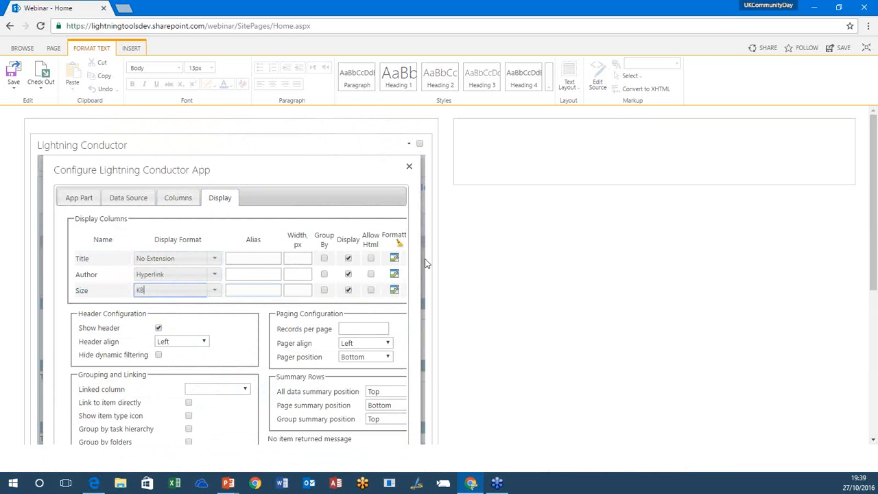
Step: Link items through the Title column, show item type icons, and group by folders with empty folders hidden and groups initially collapsed
left_click_drag(872, 191, 872, 257)
left_click(243, 263)
left_click(218, 283)
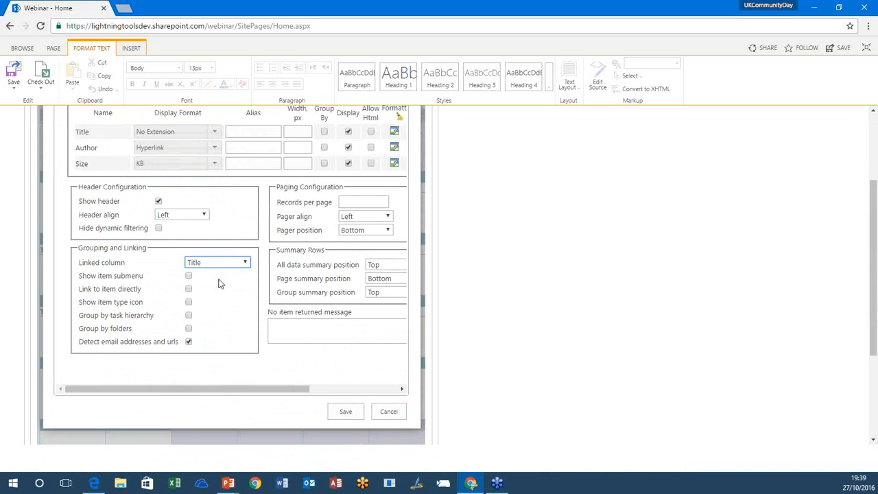
left_click(189, 328)
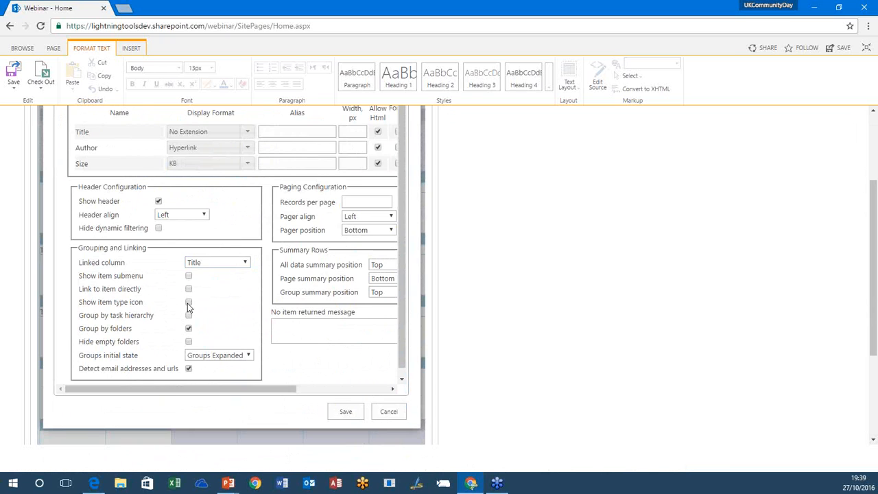
left_click(222, 355)
left_click(222, 376)
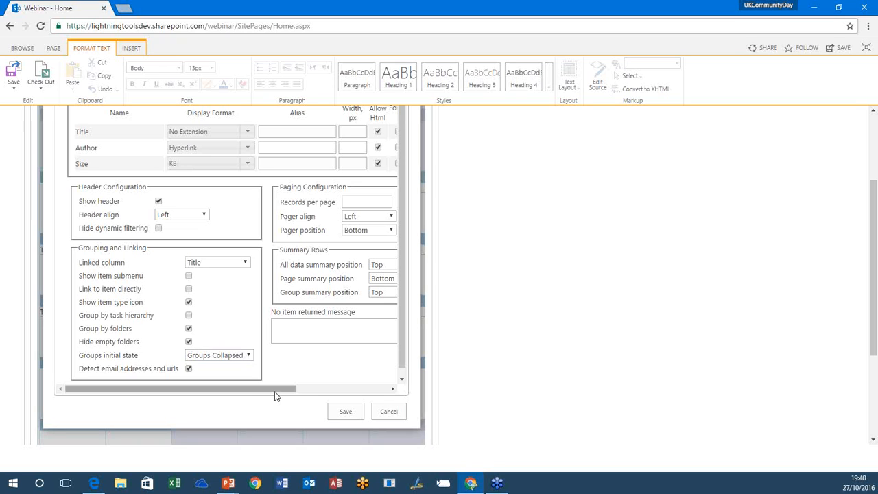
Step: Set the paging to 500 records per page and save the Documents view configuration
left_click_drag(274, 391, 367, 392)
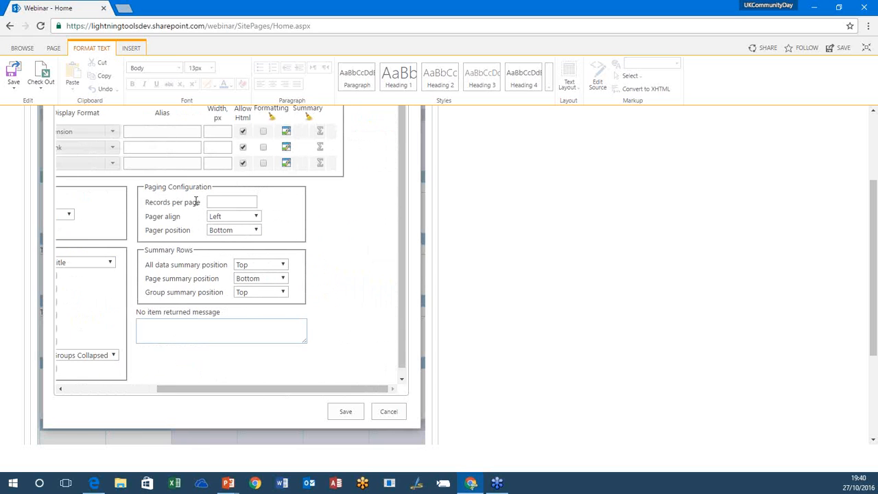
left_click(229, 203)
type("500")
left_click(350, 237)
left_click_drag(874, 279, 864, 302)
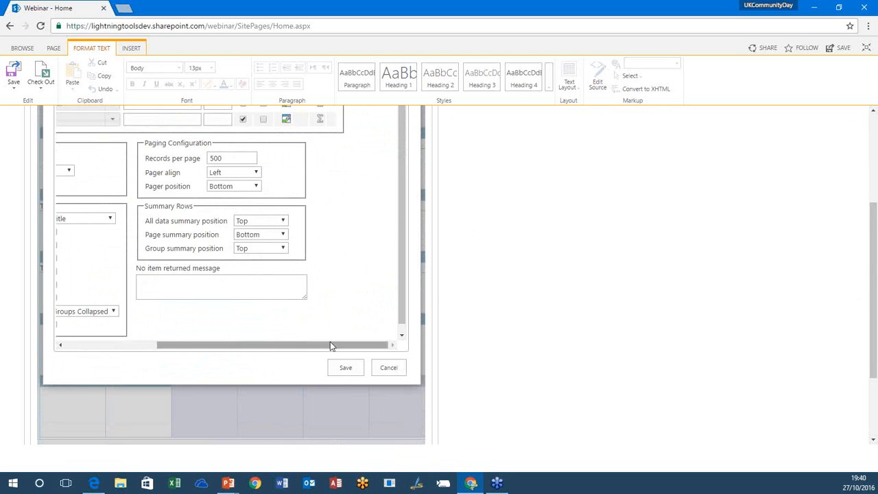
left_click(353, 369)
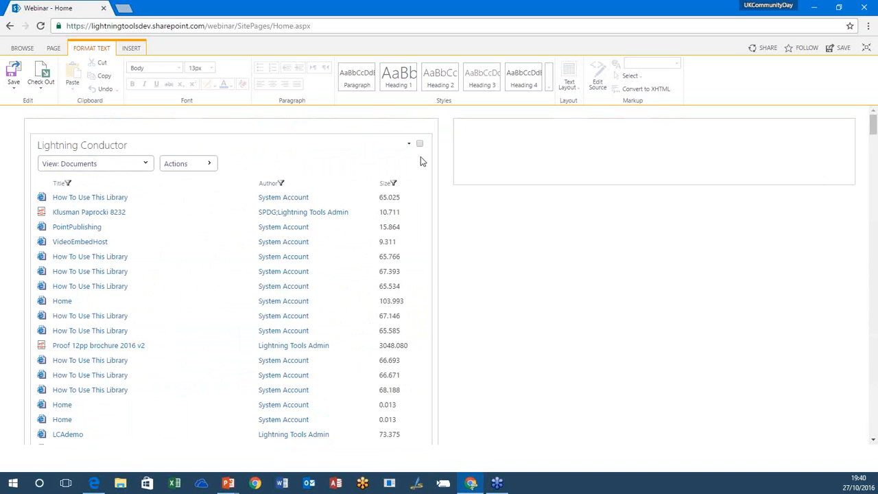
Step: Reopen the Documents view's configuration, enable Display Statistical Information, save it and bring the statistics into view
left_click(207, 164)
left_click(266, 178)
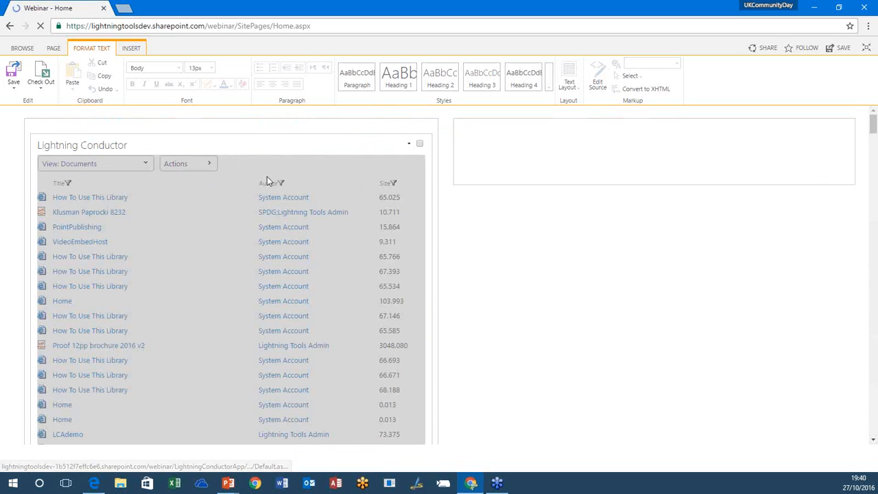
left_click_drag(872, 132, 873, 139)
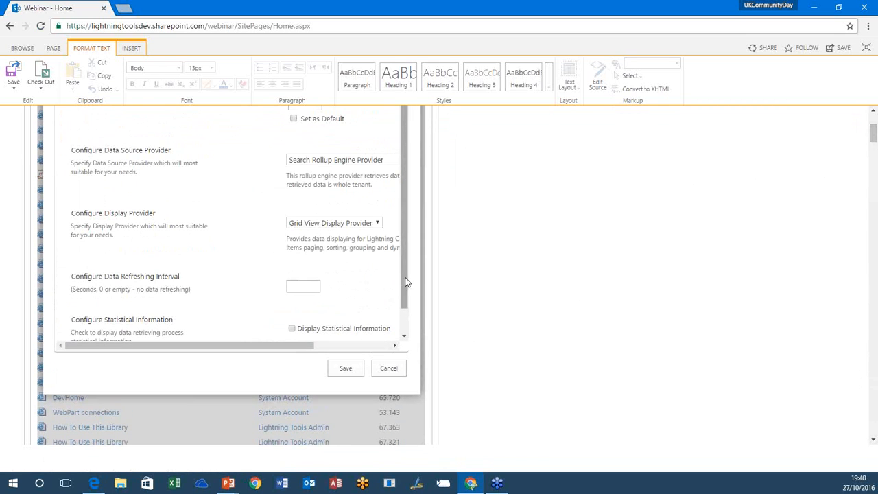
scroll(405, 279, "down", 1)
left_click(292, 303)
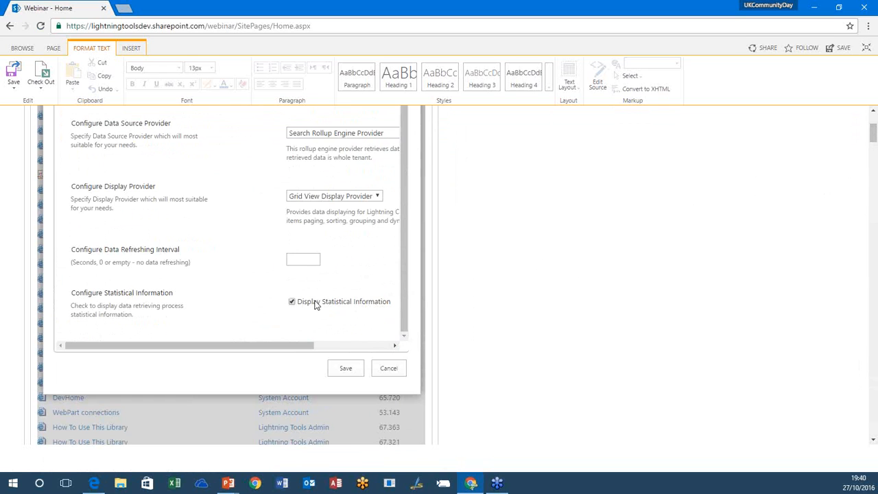
left_click(355, 370)
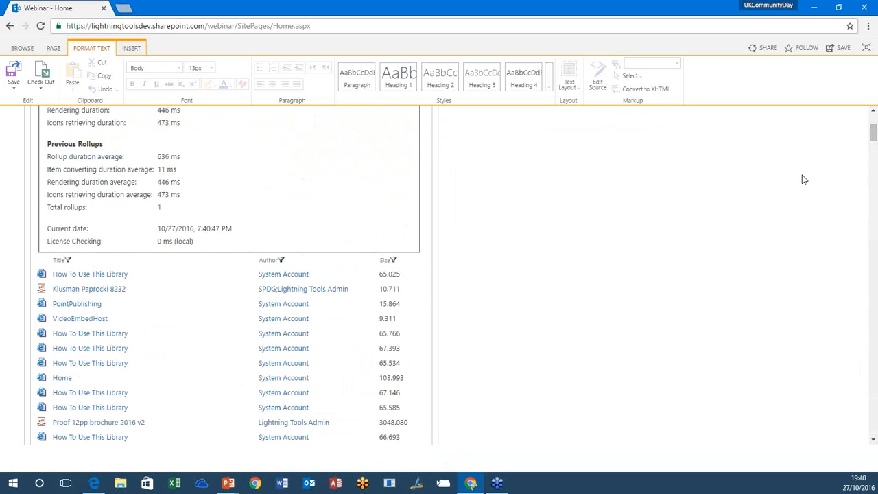
left_click_drag(872, 133, 874, 124)
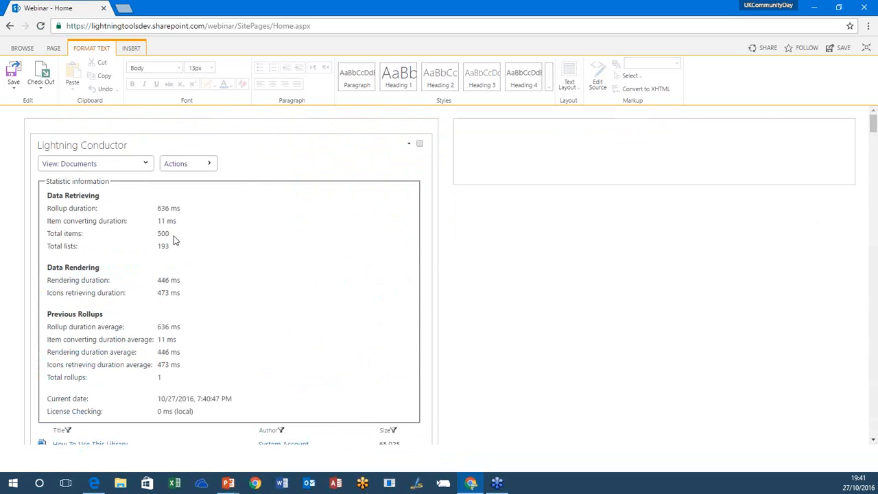
Step: Look through the Documents rollup down to its pager, and highlight the total lists figure in the statistics
left_click_drag(872, 122, 872, 420)
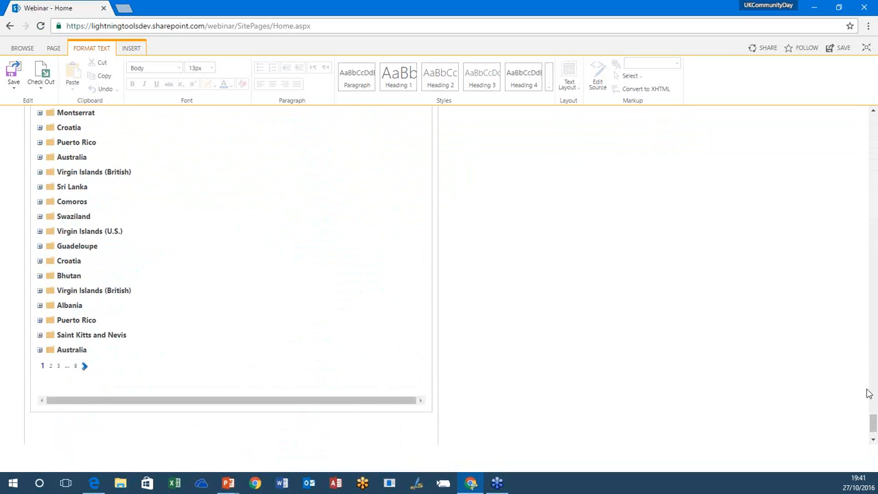
left_click_drag(873, 425, 874, 122)
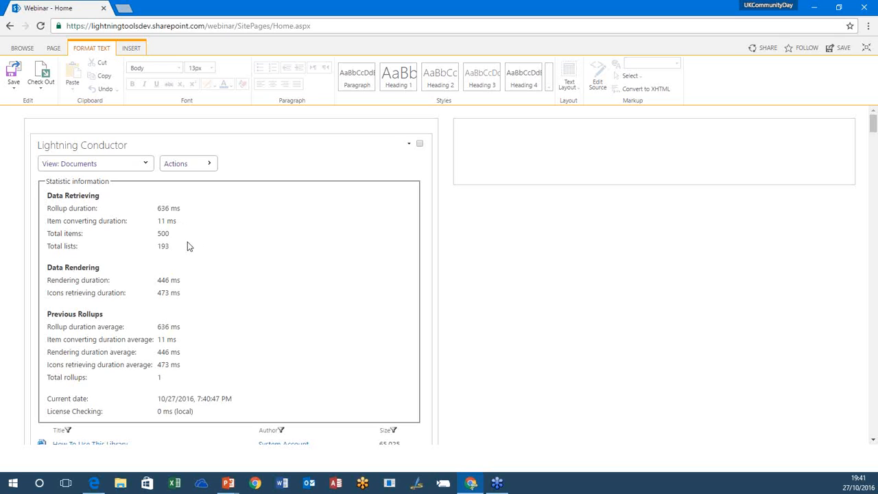
double_click(159, 245)
Step: Clear the Records per page value in the Documents view's display configuration and save the view
left_click(175, 164)
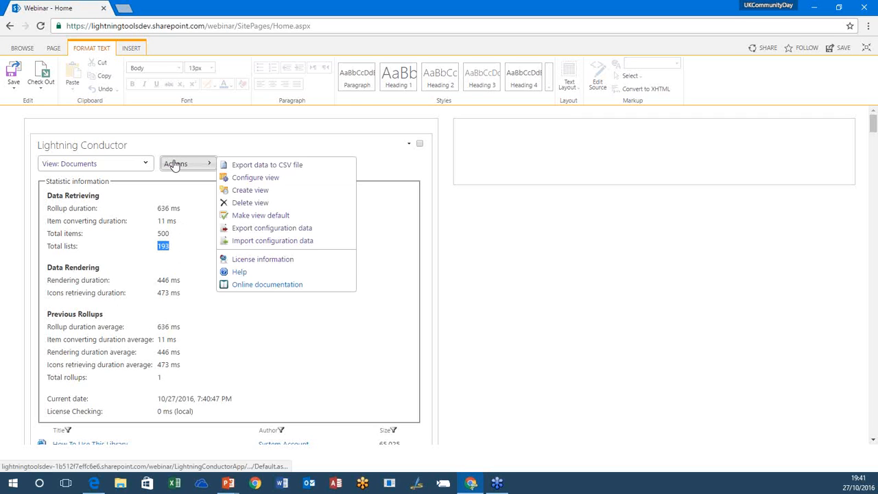
left_click(249, 176)
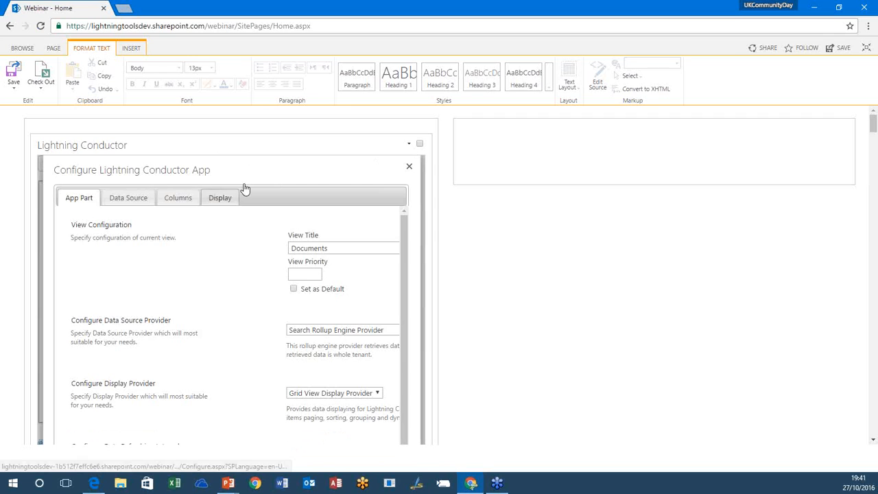
left_click(236, 195)
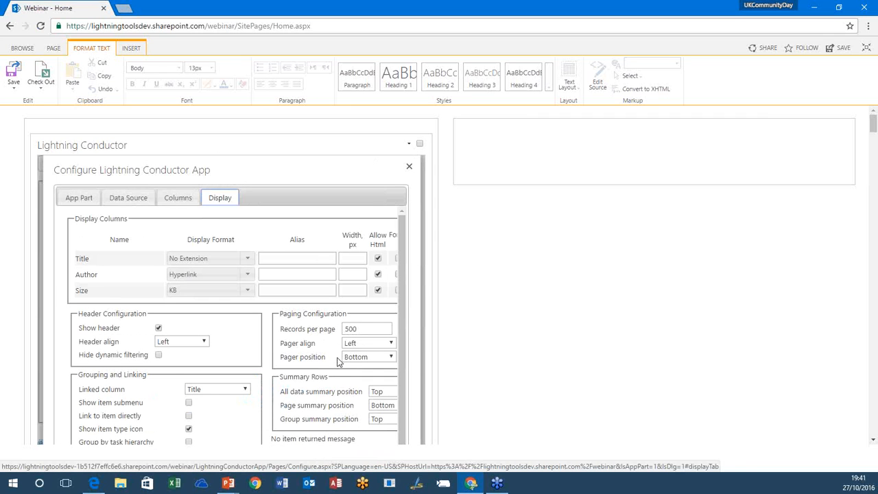
double_click(364, 324)
key("BackSpace")
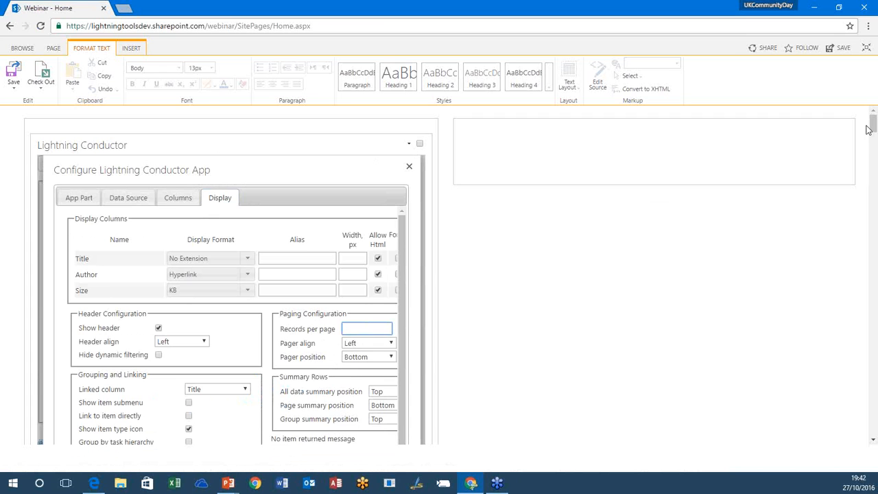
left_click_drag(873, 127, 872, 138)
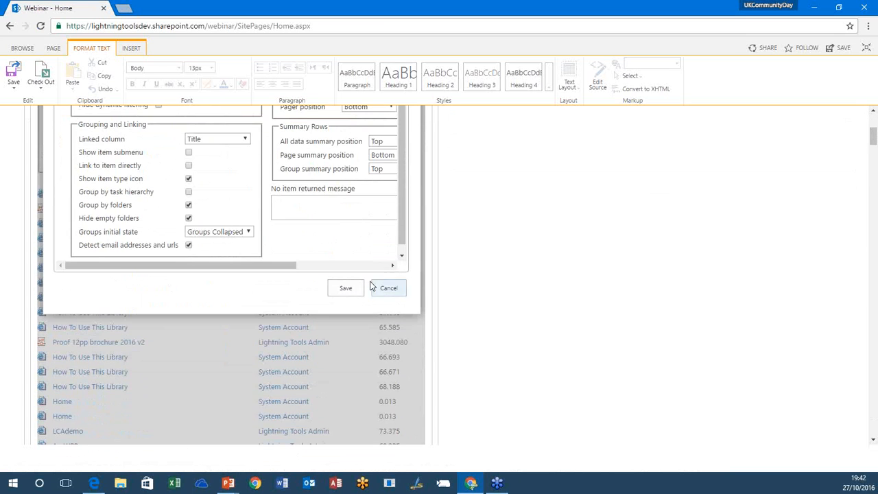
left_click(350, 290)
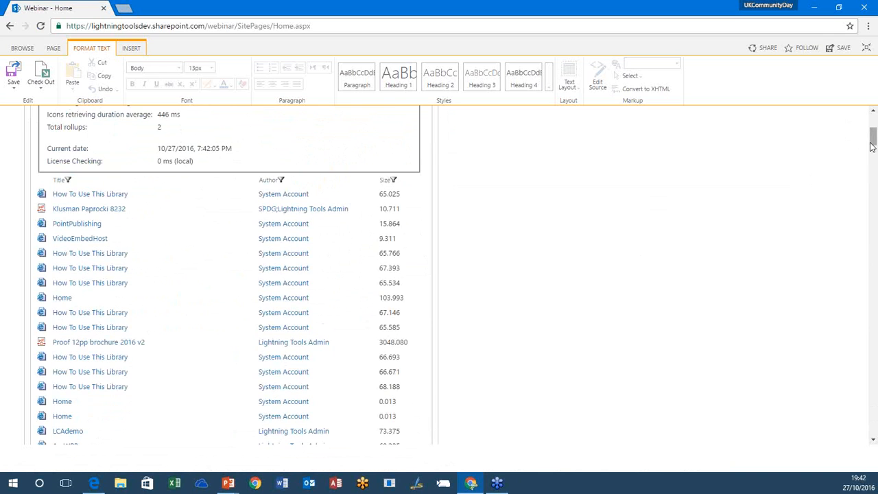
Step: Examine the total items figure in the refreshed statistics and the unpaged document list down to its end
left_click_drag(872, 137, 874, 123)
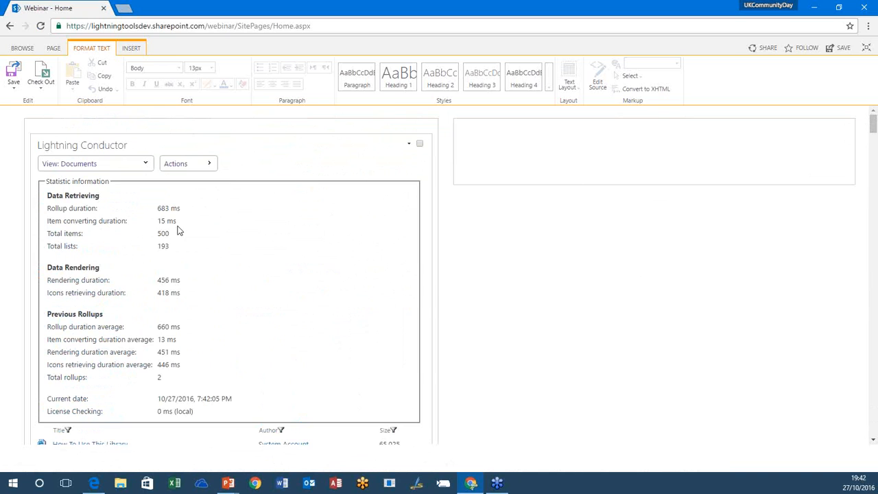
left_click_drag(174, 232, 153, 234)
left_click(151, 233)
scroll(563, 255, "down", 15)
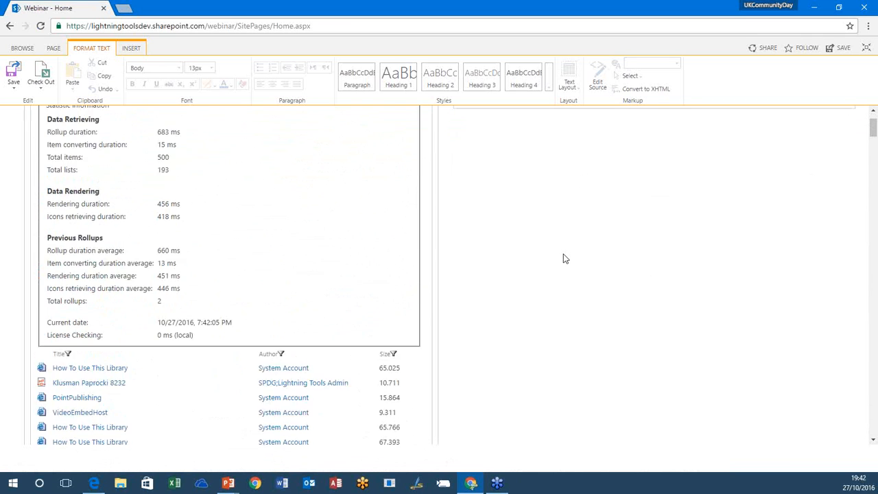
scroll(563, 253, "down", 20)
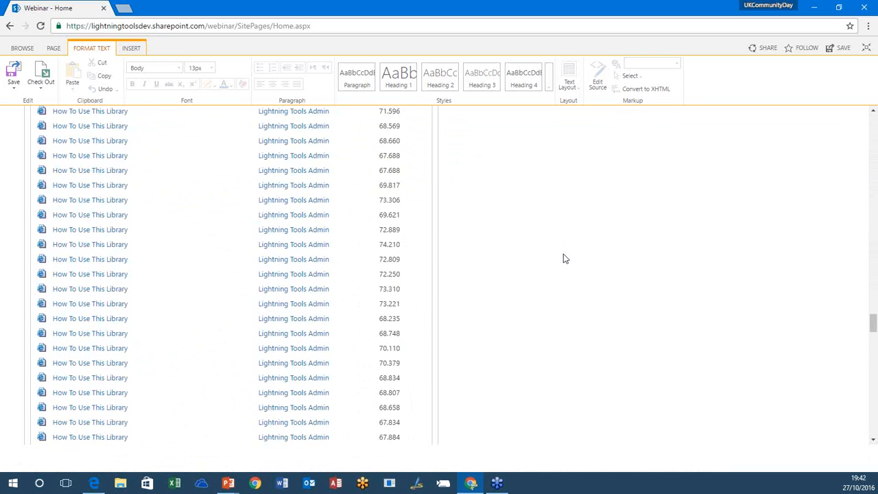
right_click(563, 255)
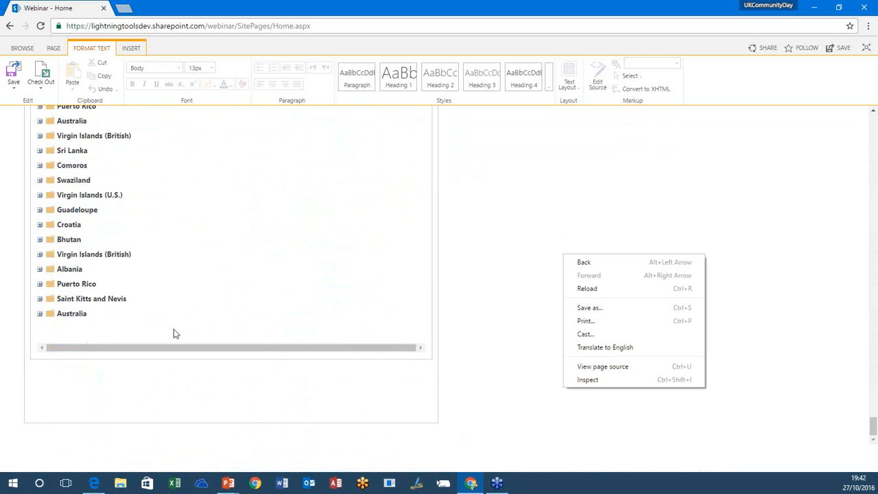
left_click(583, 176)
scroll(587, 177, "up", 5)
scroll(585, 178, "up", 15)
scroll(585, 218, "up", 20)
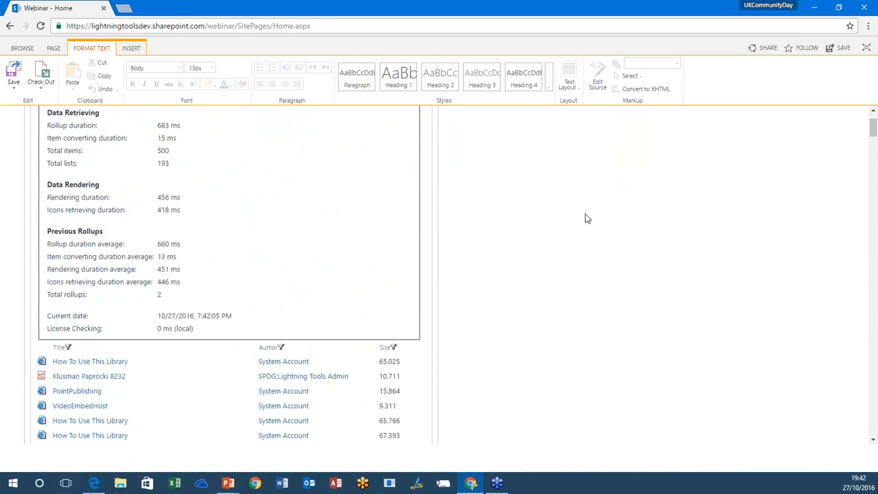
scroll(584, 218, "up", 2)
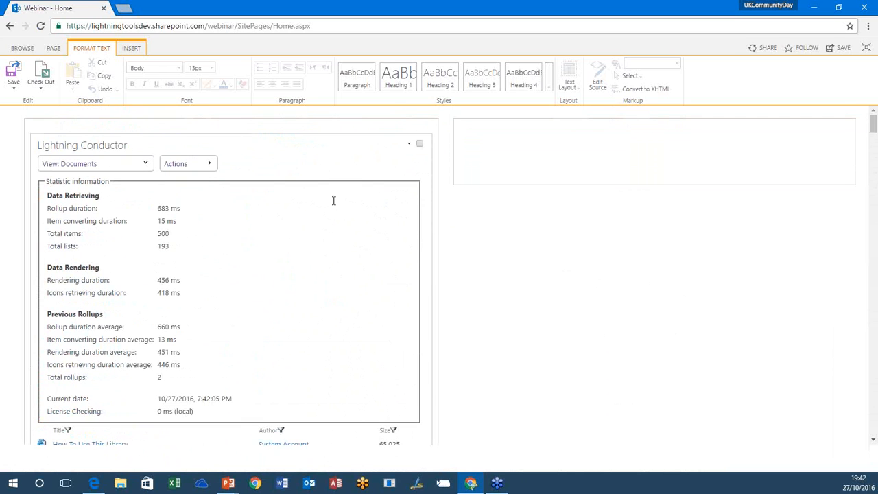
Step: Set the Documents view's paging to 500 records per page and save the configuration
left_click(213, 165)
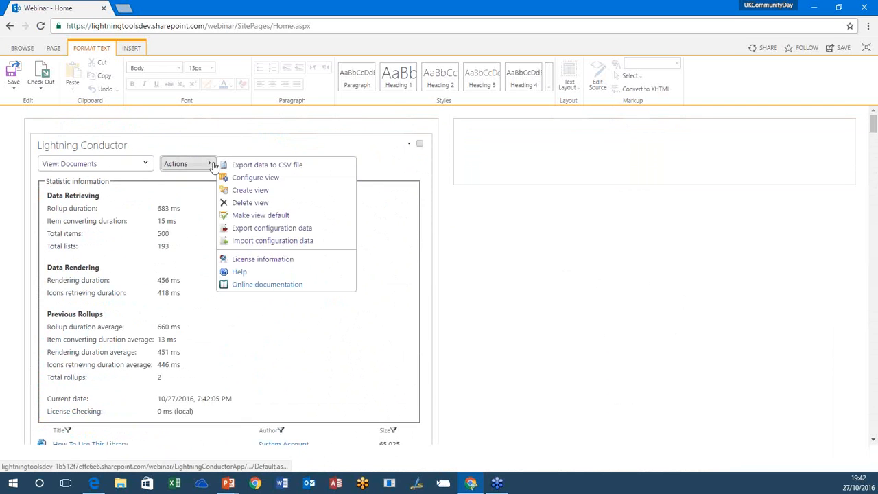
left_click(257, 178)
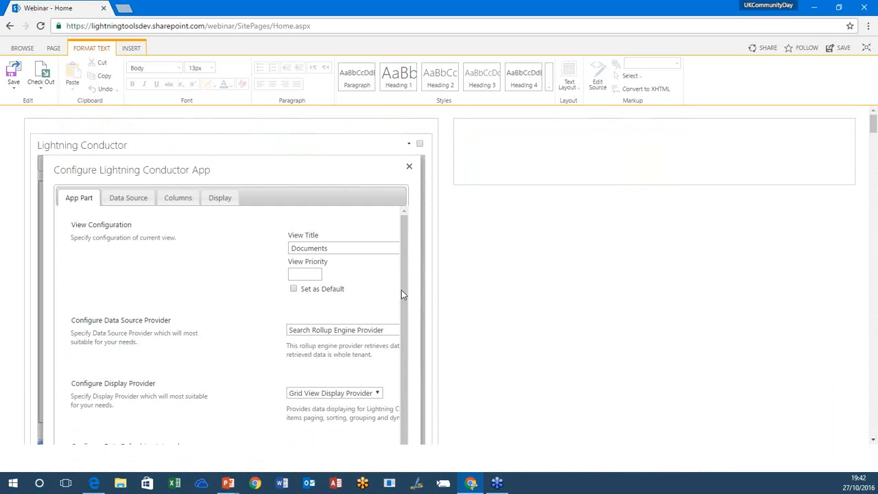
left_click(220, 199)
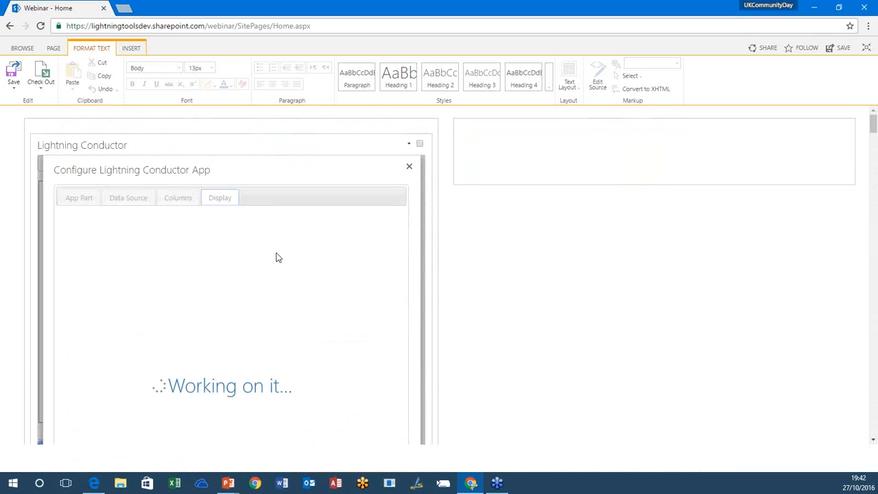
left_click(356, 327)
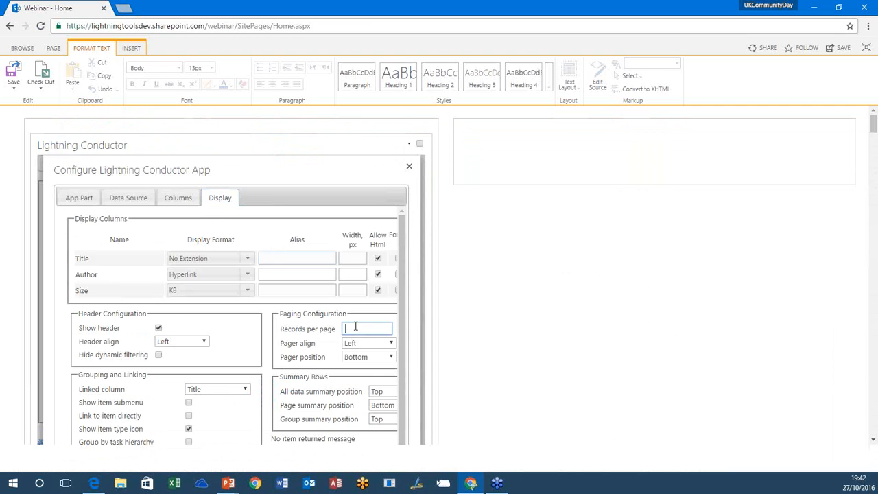
type("500")
scroll(465, 293, "down", 3)
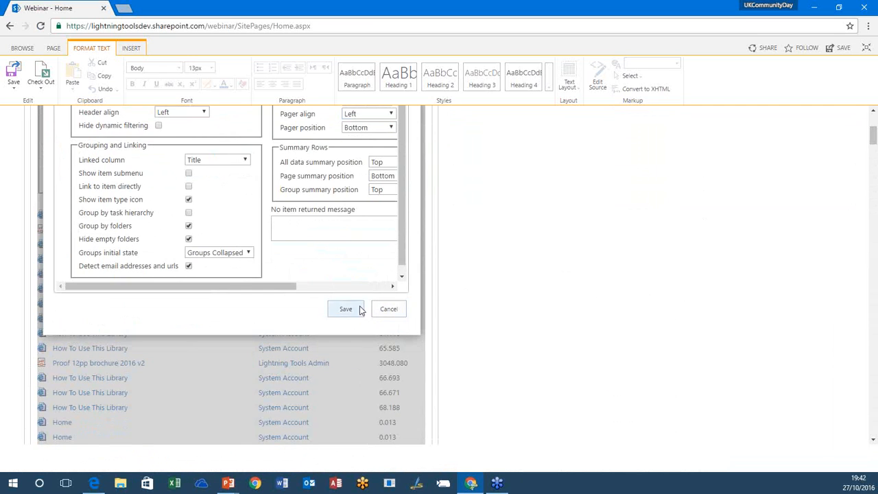
left_click(384, 308)
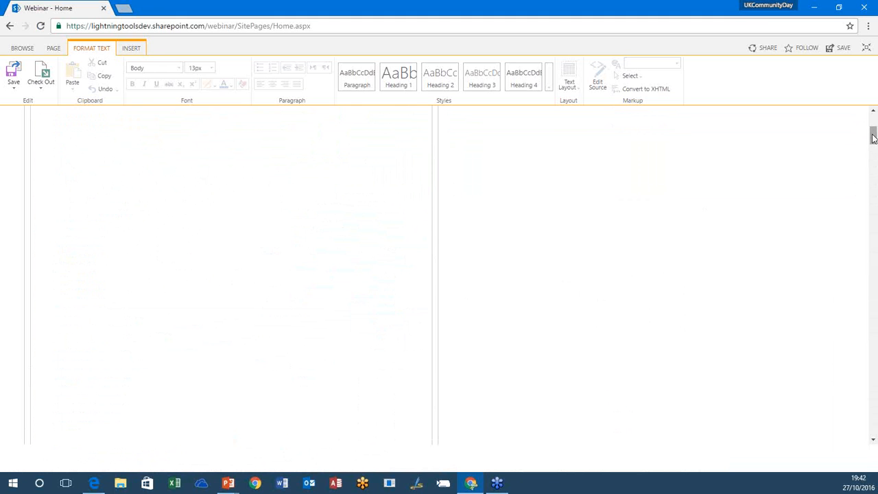
Step: Go to page 8 of the Documents rollup and check its statistics
left_click_drag(872, 137, 870, 421)
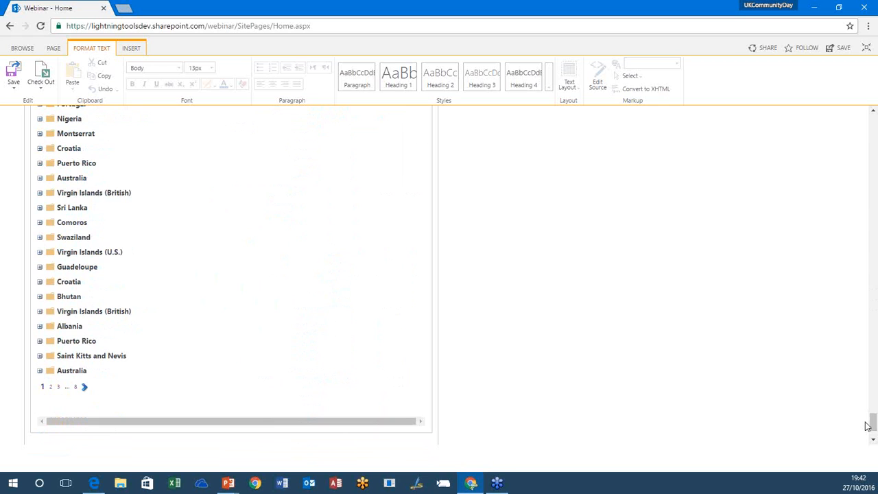
left_click(80, 387)
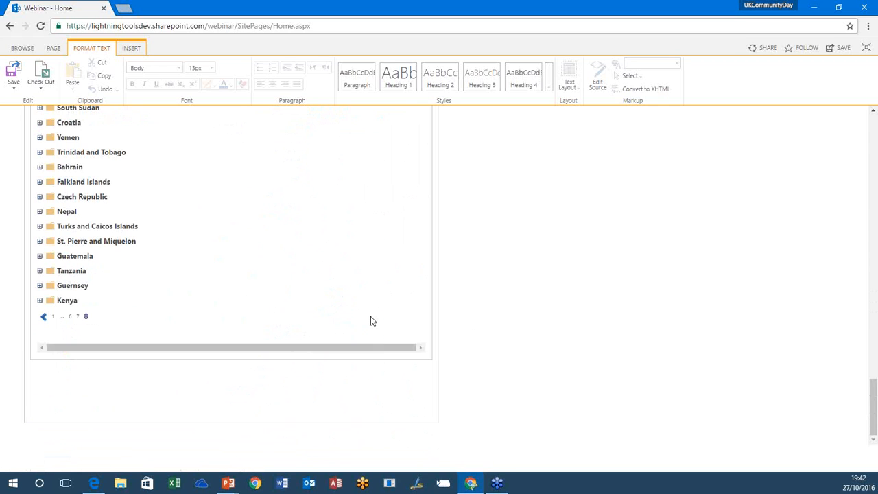
left_click_drag(871, 416, 830, 141)
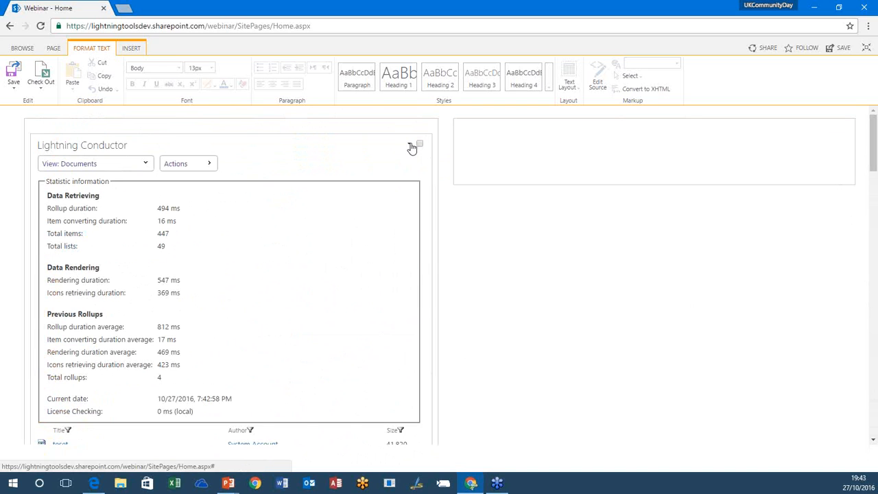
Step: Create a new view titled "Tasks by Search" that uses the Search Rollup Engine Provider as its data source
left_click(206, 163)
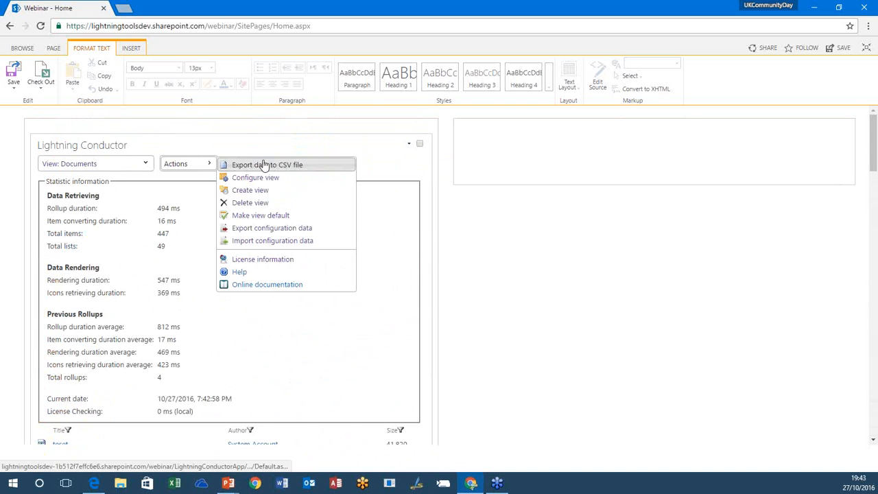
left_click(292, 193)
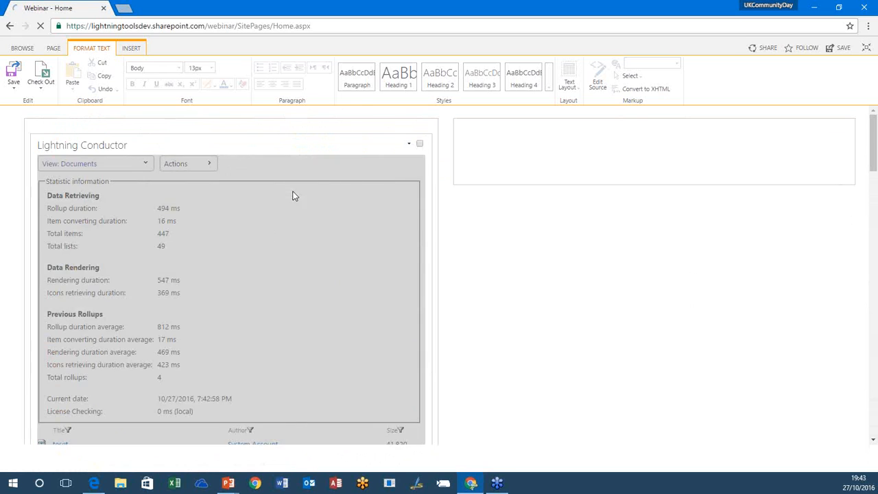
double_click(306, 247)
type("Tas")
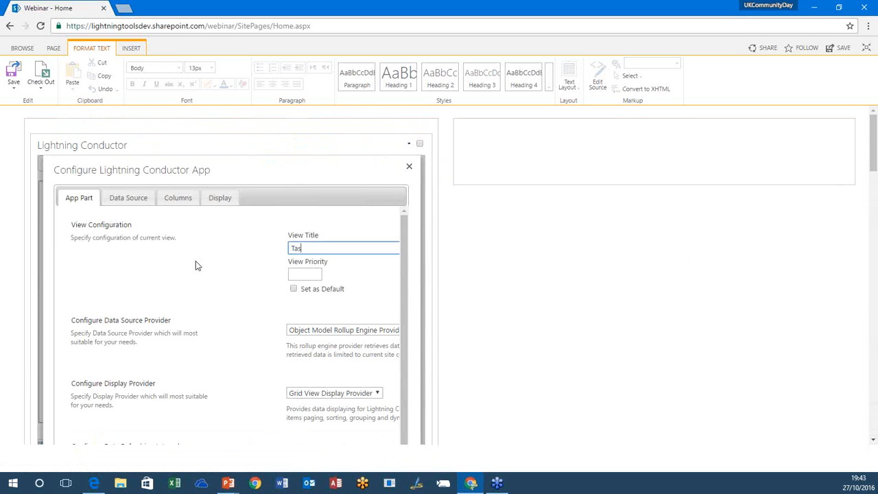
type("ks by Search")
left_click(292, 330)
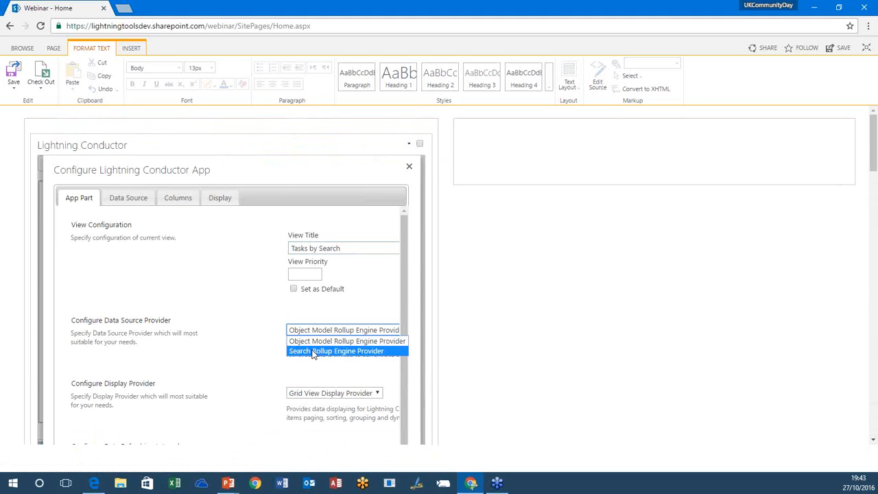
left_click(313, 351)
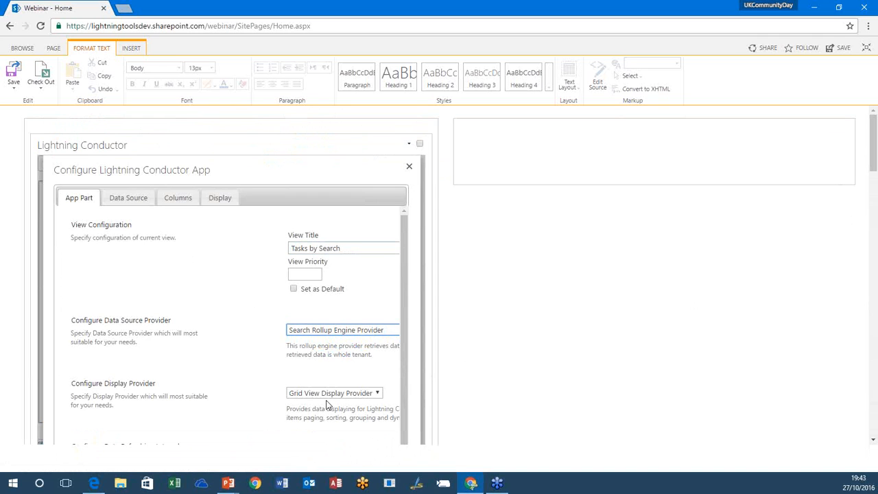
Step: Set the search query's result source to "Items matching a content type" for the Tasks by Search view
left_click_drag(134, 210, 129, 204)
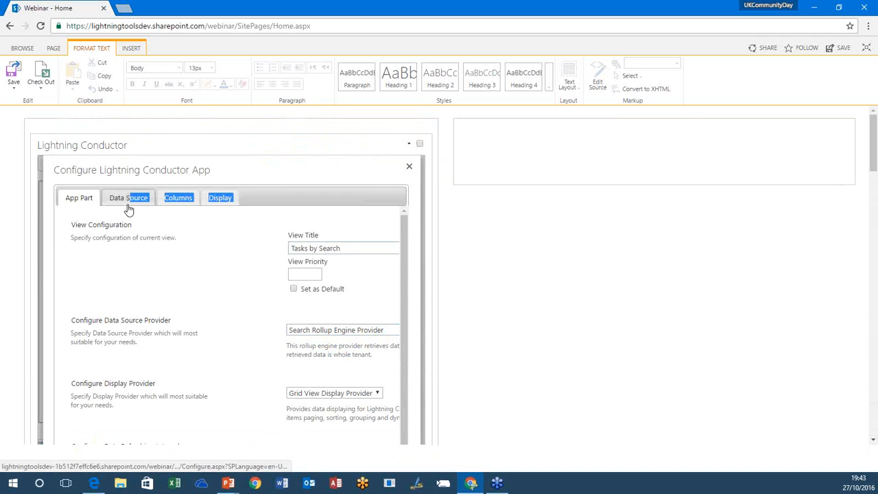
left_click(128, 203)
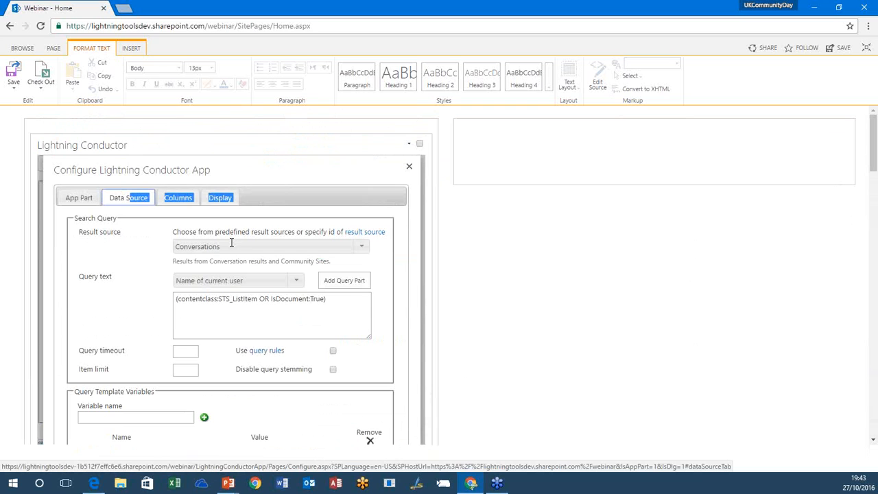
left_click(361, 246)
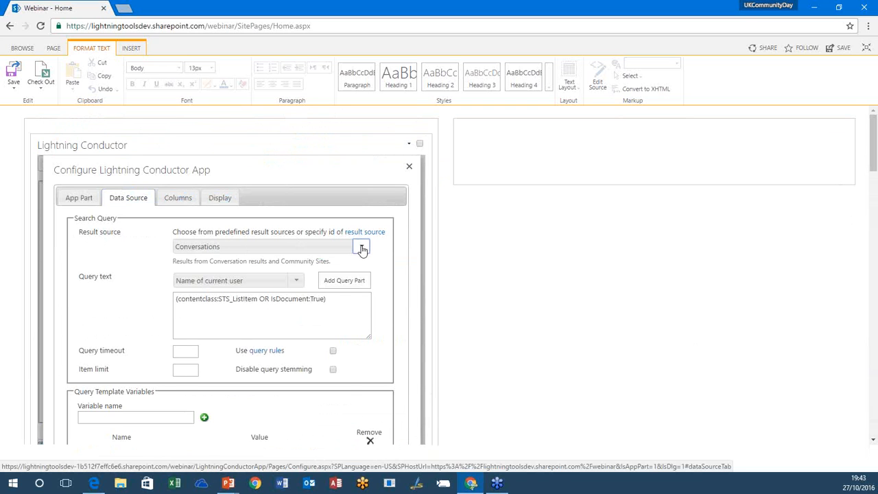
left_click(310, 288)
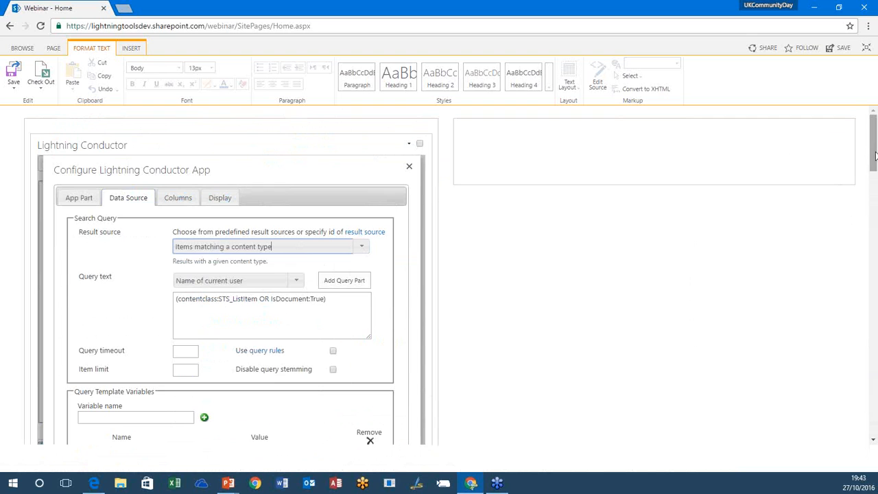
Step: Set the ContentTypeId query template variable to the Task content type
scroll(874, 156, "down", 2)
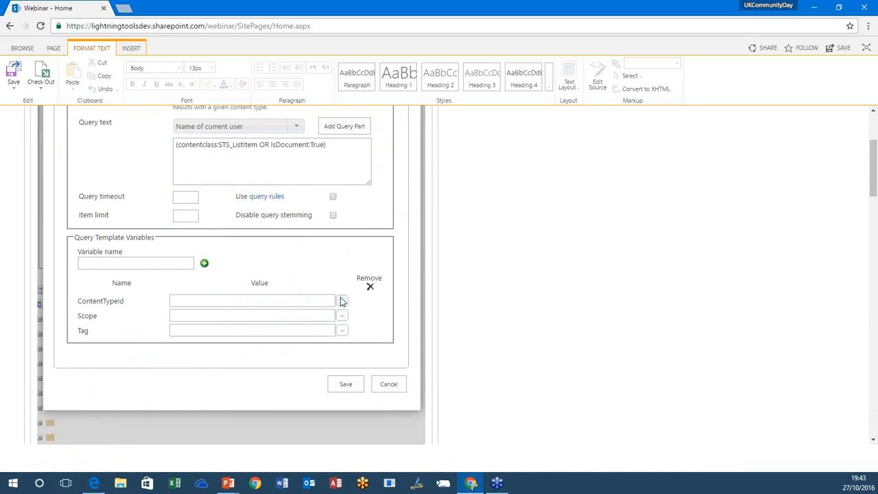
left_click(342, 301)
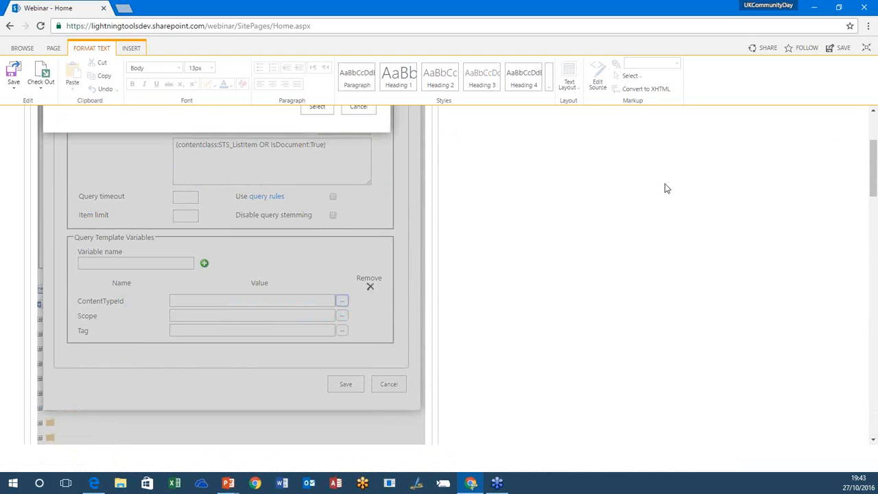
scroll(873, 199, "up", 2)
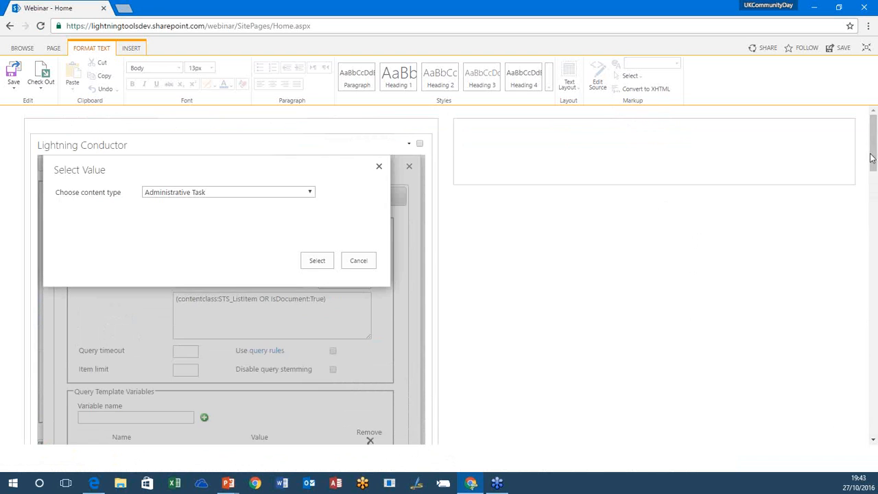
left_click(300, 198)
left_click_drag(312, 212, 310, 348)
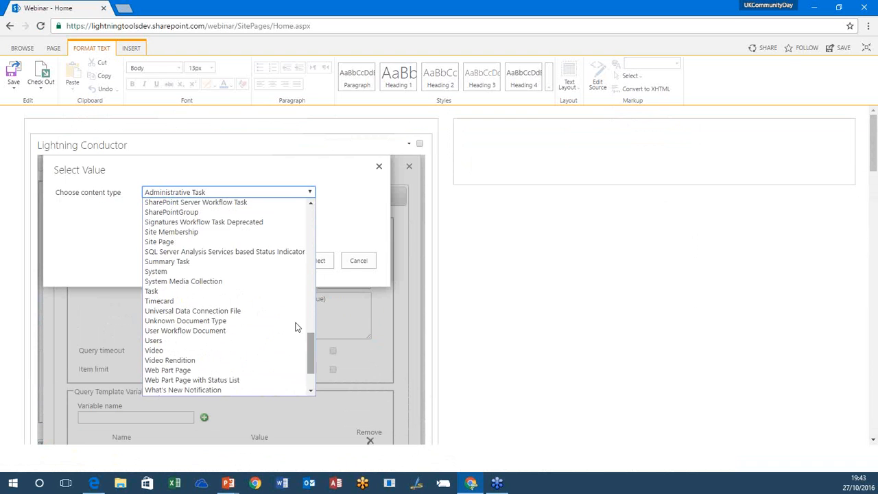
left_click(251, 290)
left_click(307, 260)
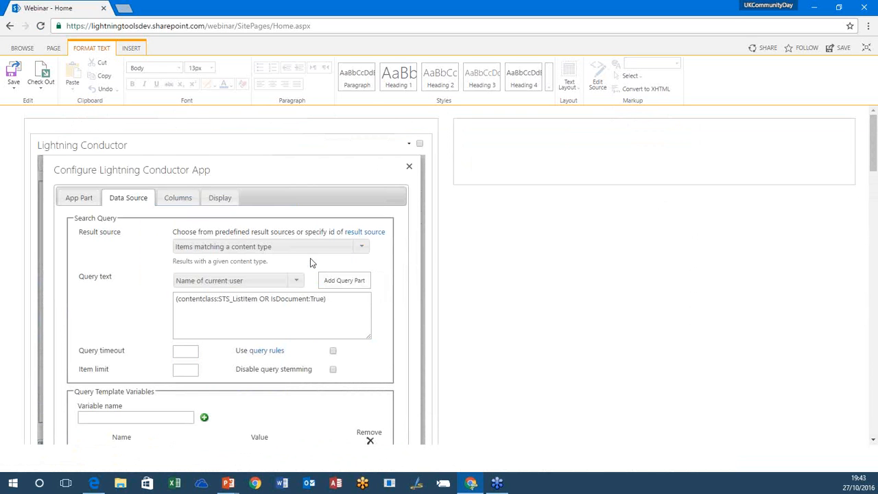
Step: Include the Title and Author columns in the view and move Title above Author
left_click(176, 198)
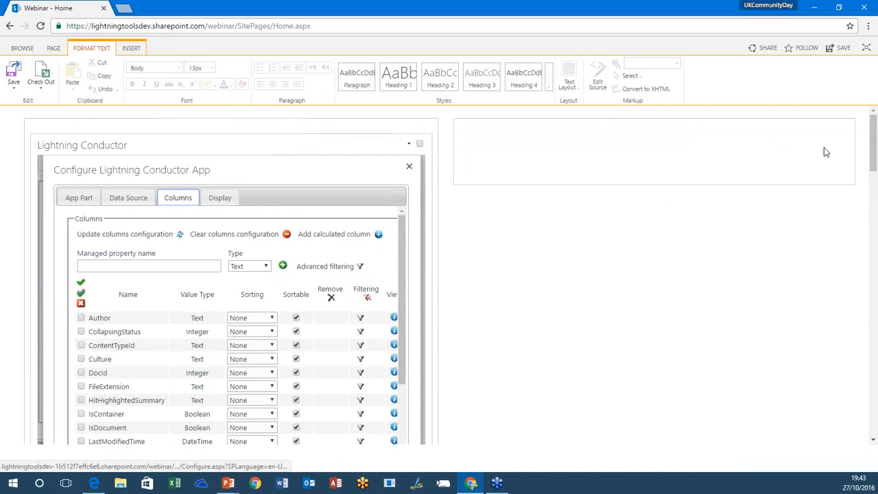
left_click_drag(874, 157, 874, 180)
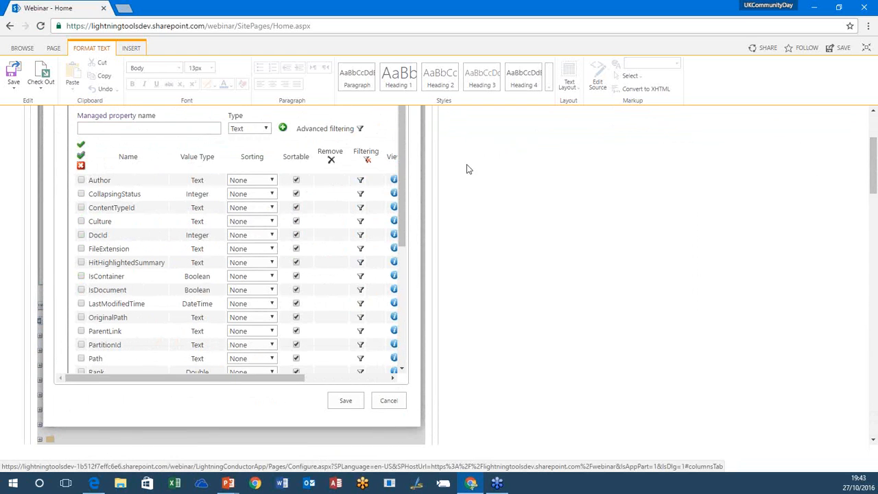
left_click_drag(402, 197, 401, 291)
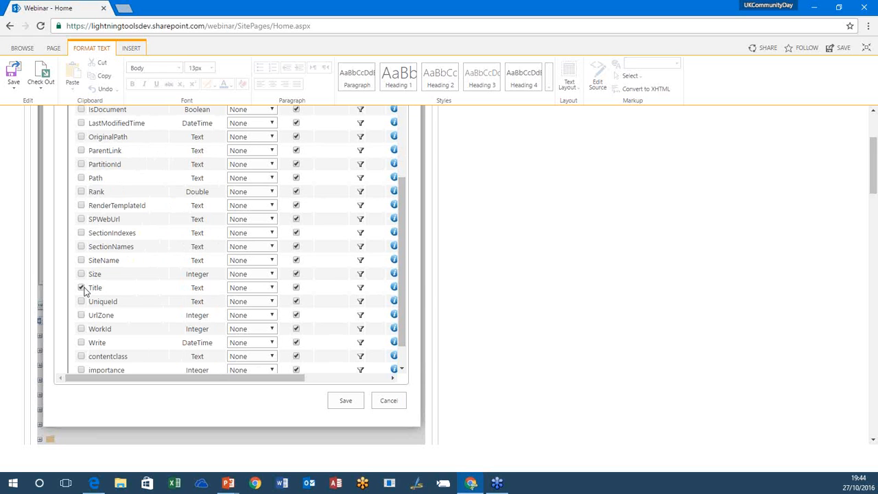
left_click_drag(405, 305, 403, 224)
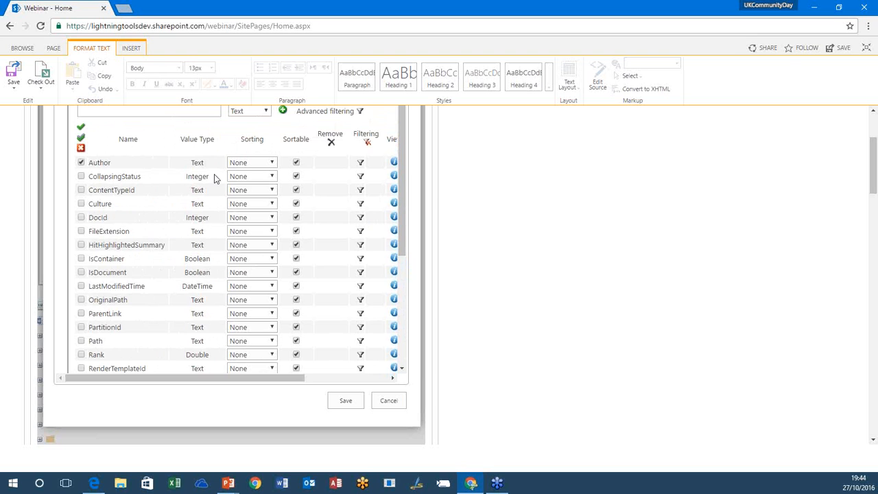
left_click_drag(403, 216, 404, 336)
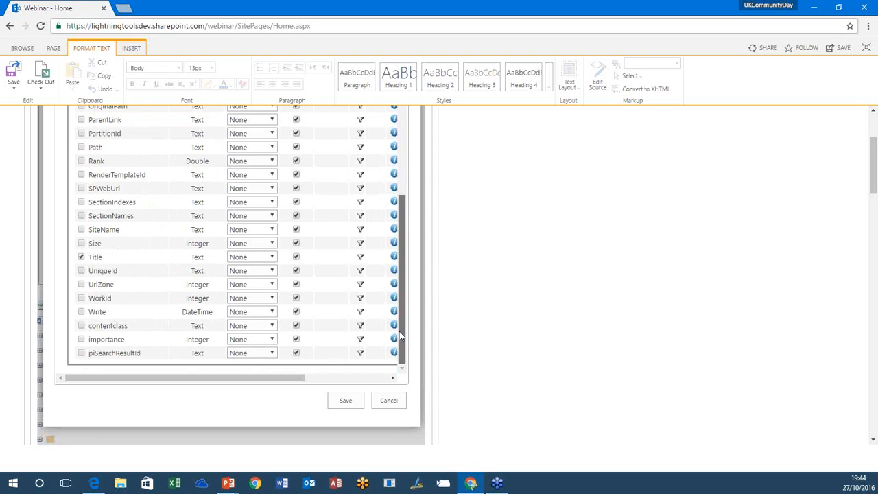
left_click_drag(87, 275, 86, 176)
left_click_drag(874, 180, 873, 160)
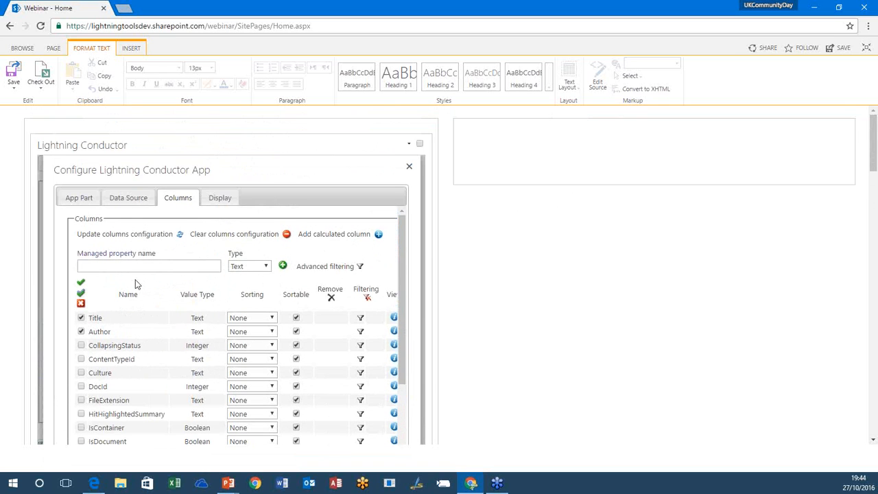
Step: Copy the AssignedTo property name from the site's managed properties list into the managed property name for a new column
left_click(105, 266)
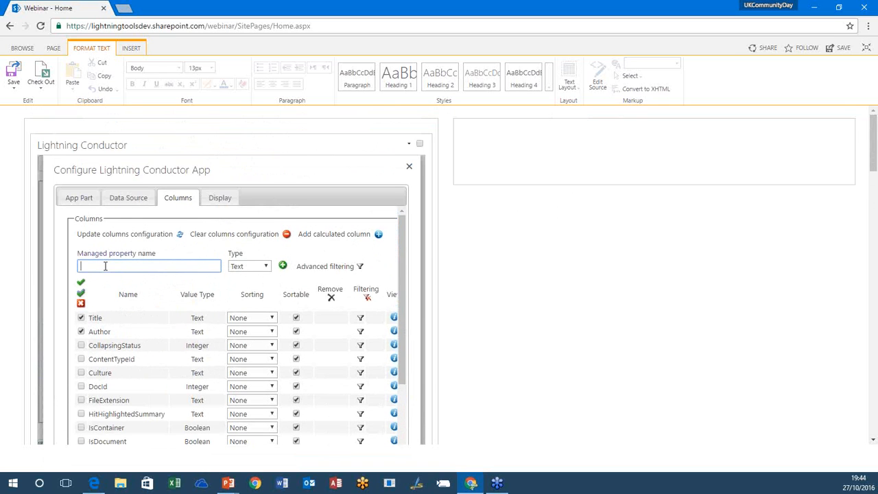
left_click(119, 255)
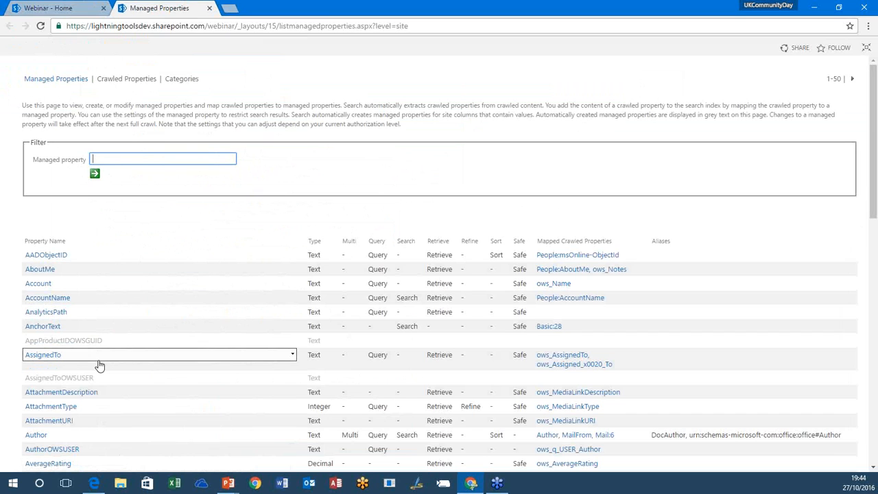
left_click_drag(70, 358, 28, 354)
key("ctrl+c")
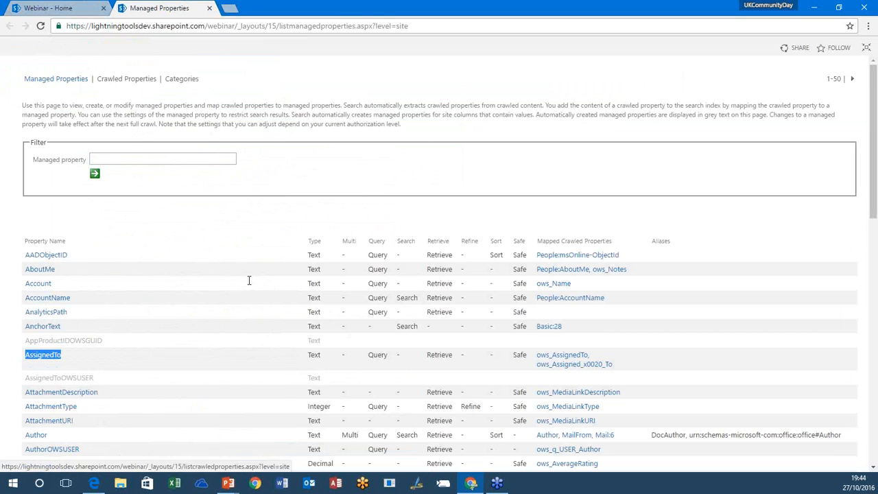
left_click(68, 12)
left_click(121, 270)
key("ctrl+v")
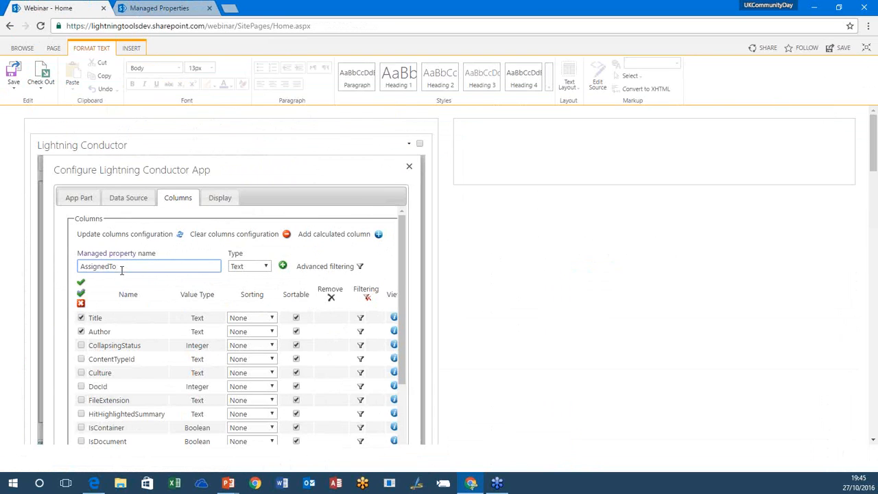
Step: Add AssignedTo as a Text column, include it in the view, and place it directly below Author
left_click(267, 268)
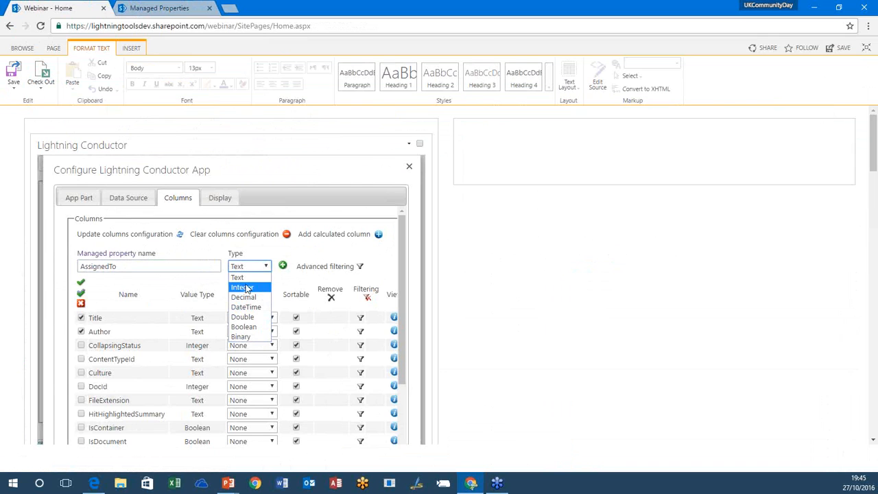
left_click(247, 277)
left_click(283, 266)
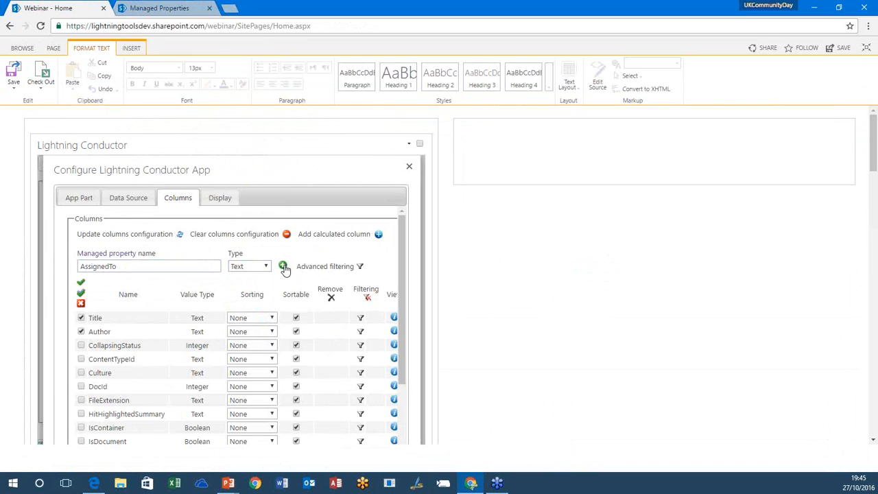
left_click(81, 317)
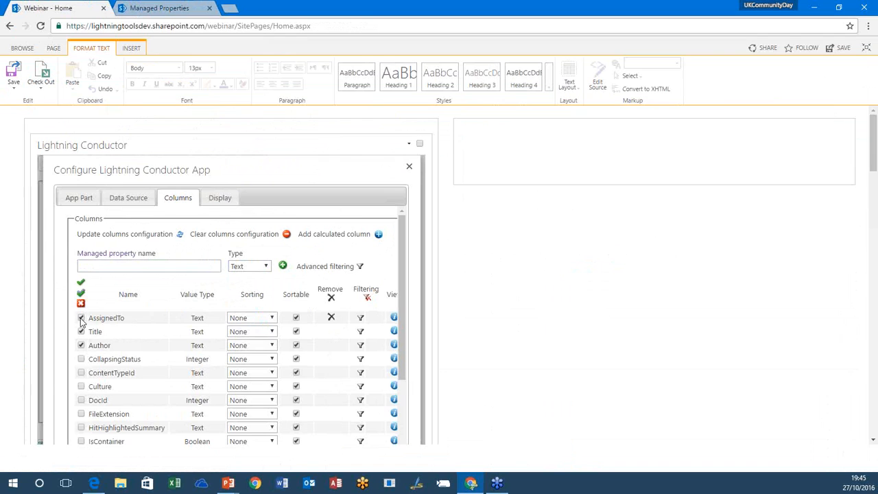
left_click_drag(104, 318, 98, 350)
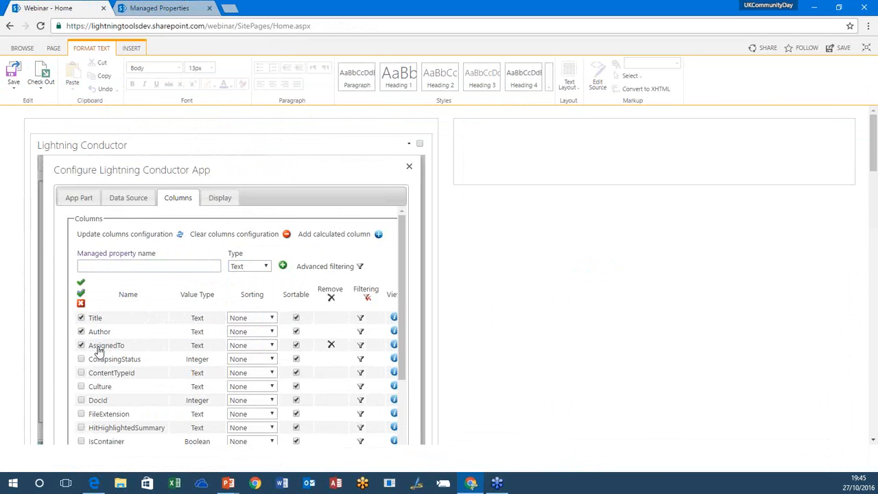
Step: Look through the site's managed properties list for other properties usable as columns, and return to the view configuration
left_click(147, 8)
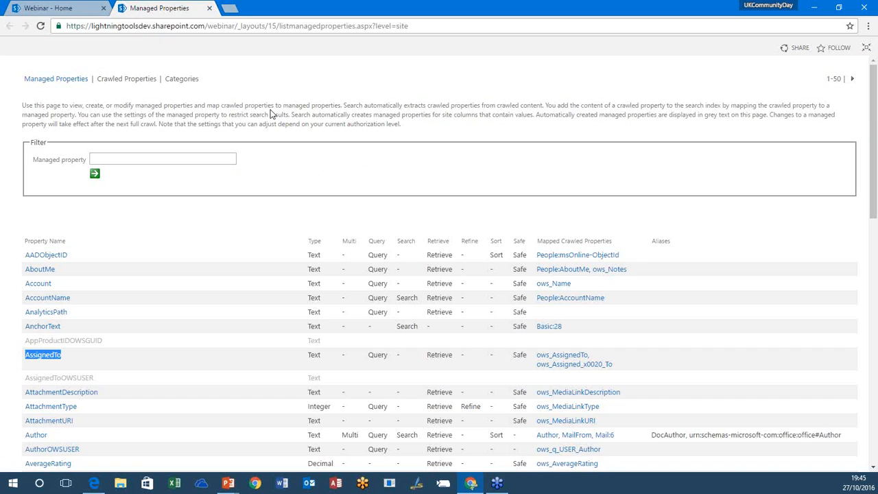
scroll(302, 347, "down", 3)
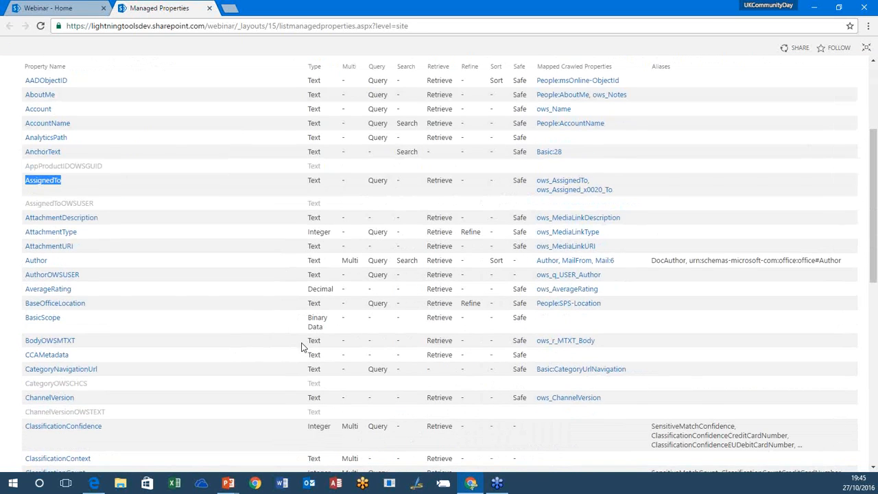
scroll(302, 347, "down", 7)
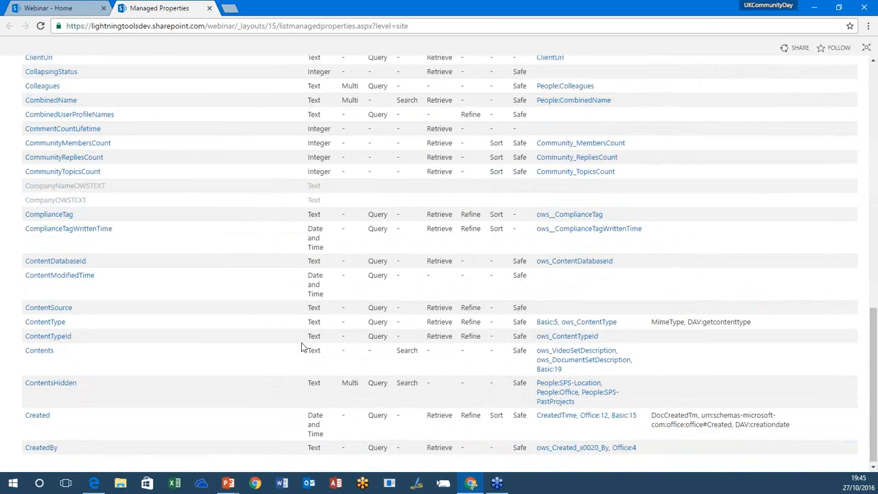
scroll(302, 347, "up", 10)
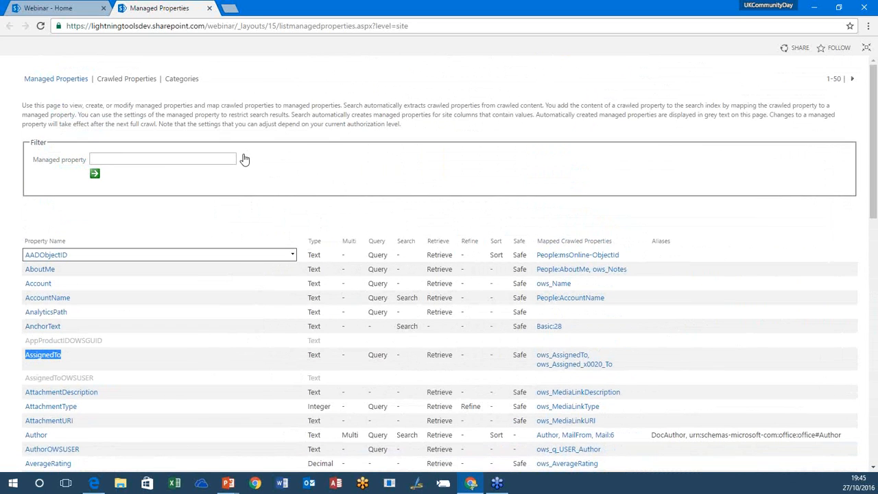
left_click(76, 8)
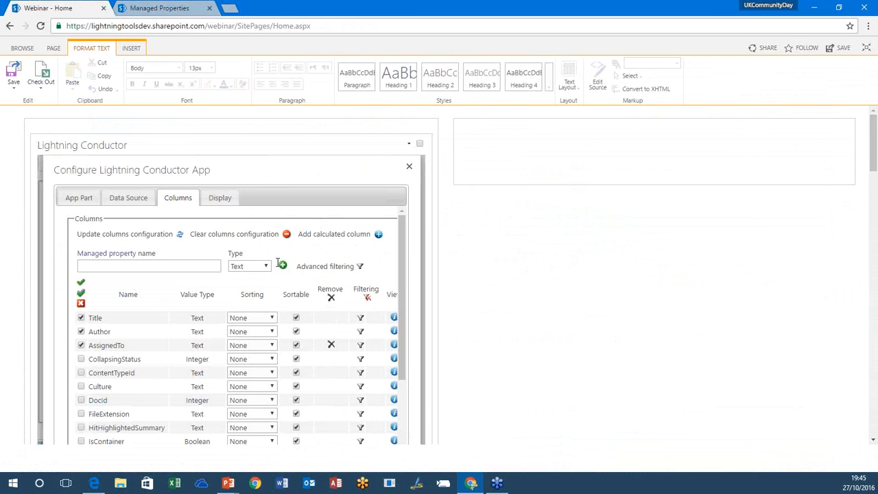
Step: Give the Title, Author and AssignedTo display columns the aliases Task Title, Created By and Assigned To
left_click(220, 198)
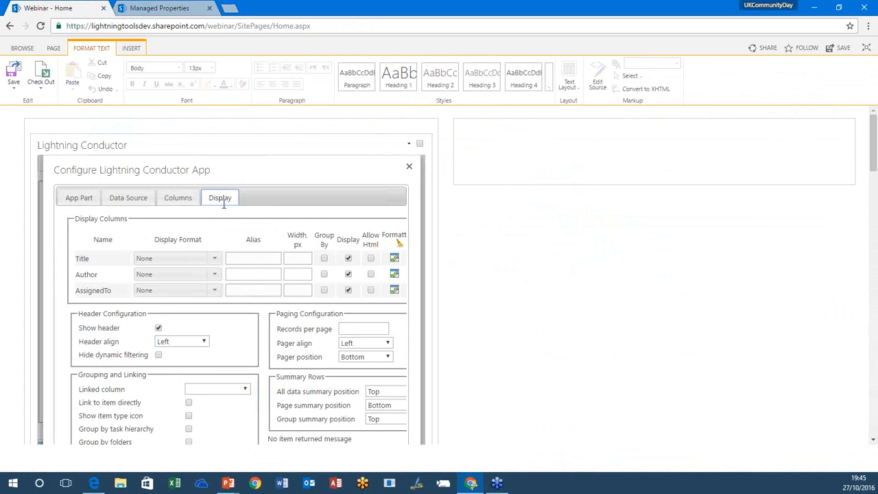
left_click(215, 259)
left_click(198, 272)
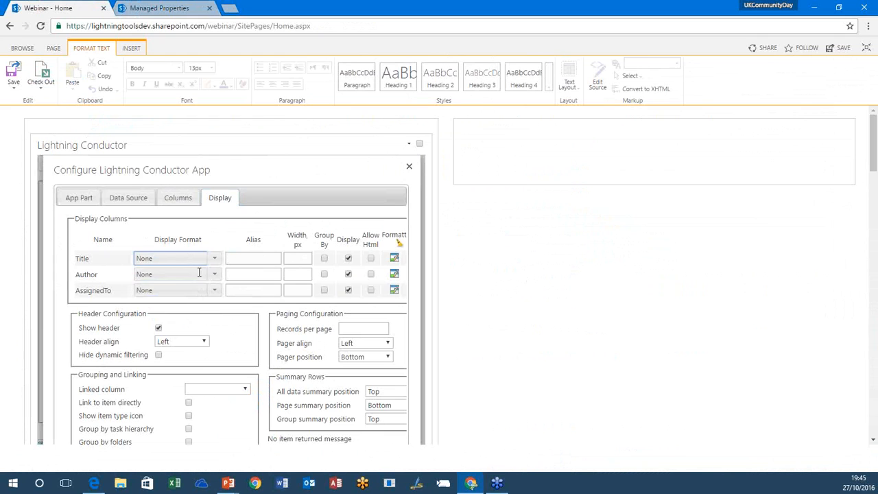
left_click(259, 259)
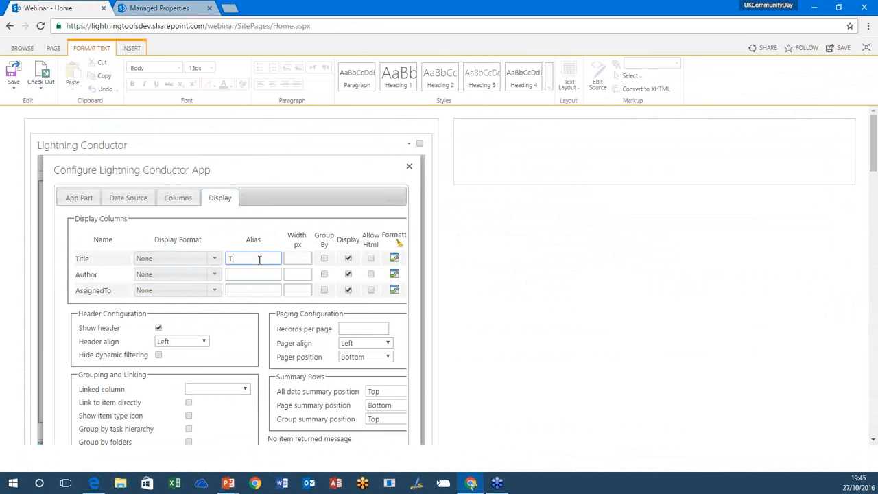
type("Task Title")
left_click(253, 273)
type("Created By")
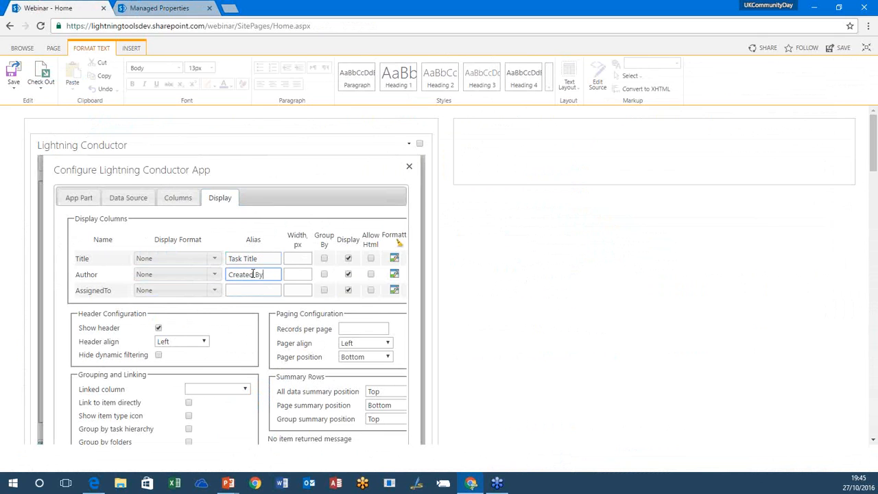
left_click(255, 292)
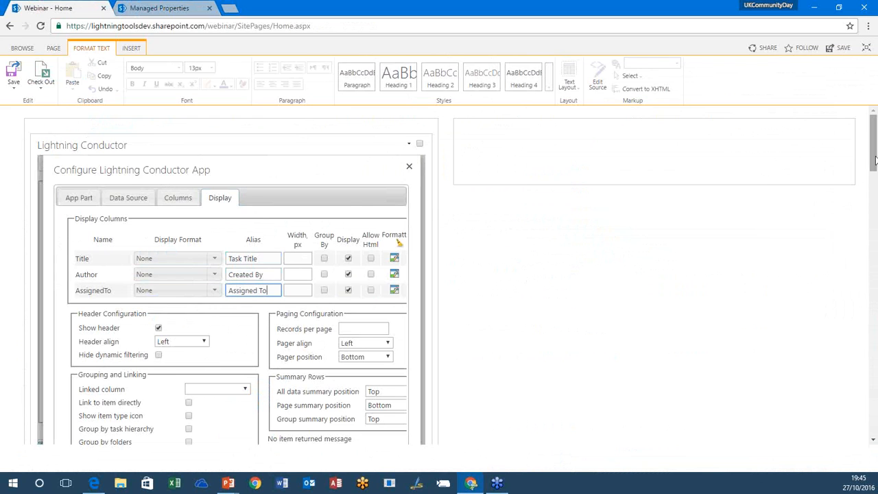
Step: Set Title as the linked column and save the Tasks by Search view configuration
scroll(874, 159, "down", 3)
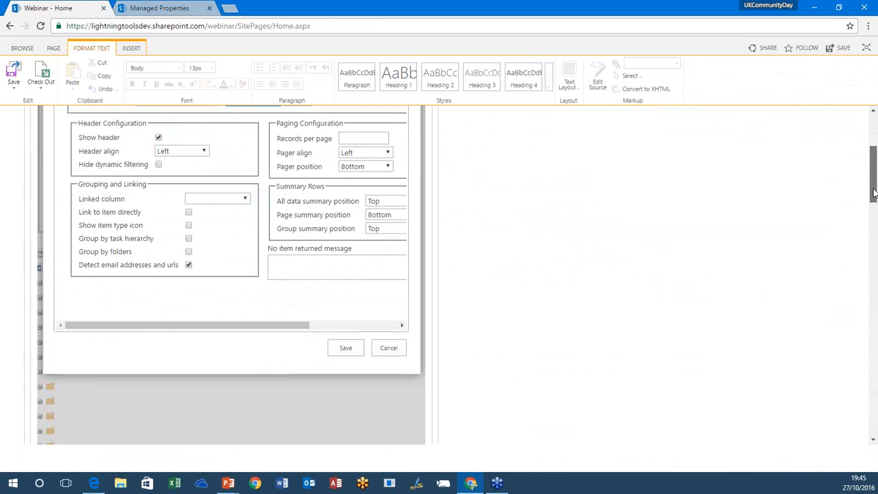
left_click(226, 197)
left_click(231, 221)
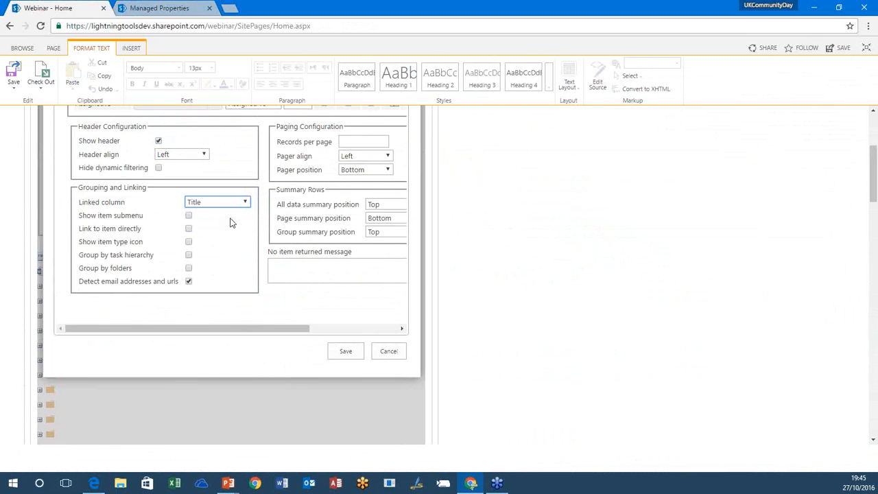
left_click(345, 351)
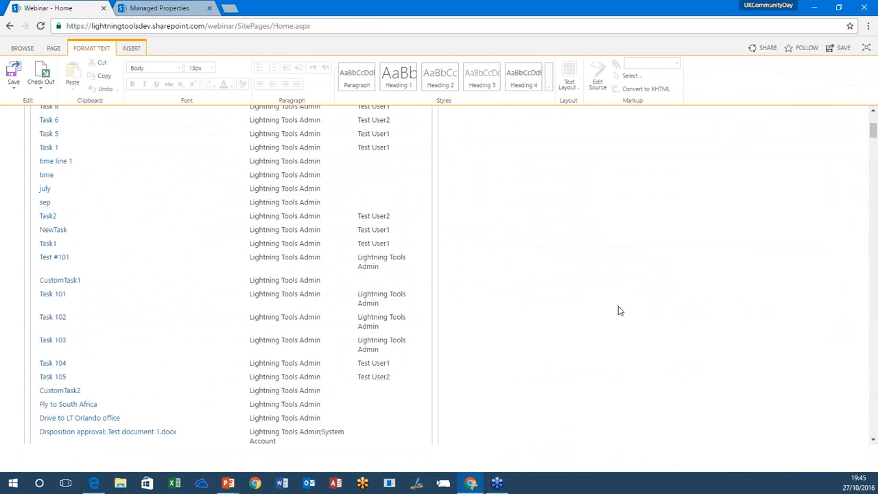
Step: Create a new Lightning Conductor view titled Timeline
left_click_drag(873, 135, 872, 118)
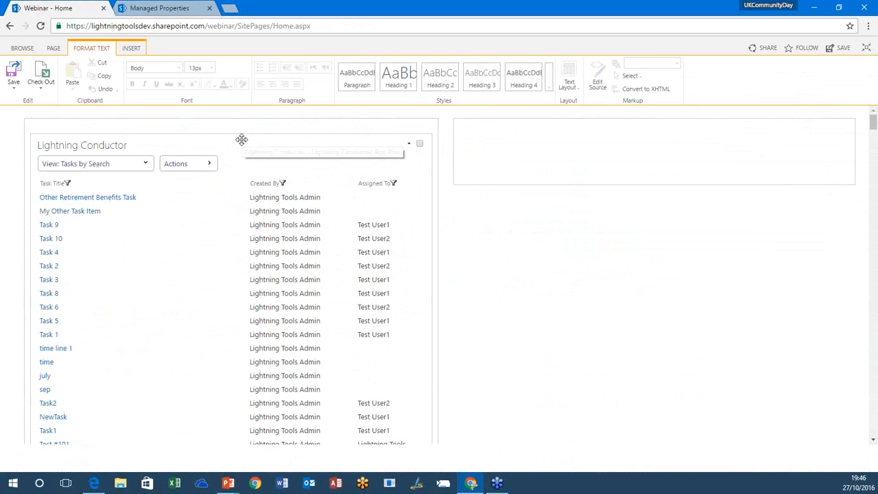
left_click(209, 165)
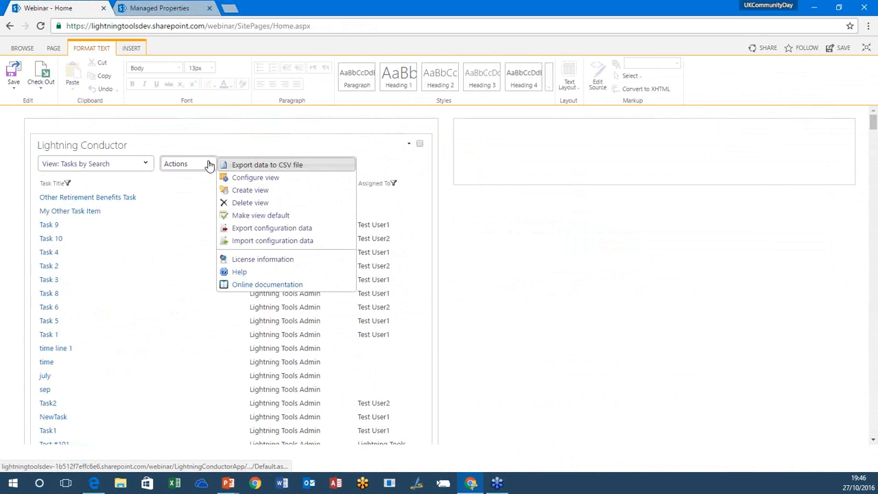
left_click(271, 192)
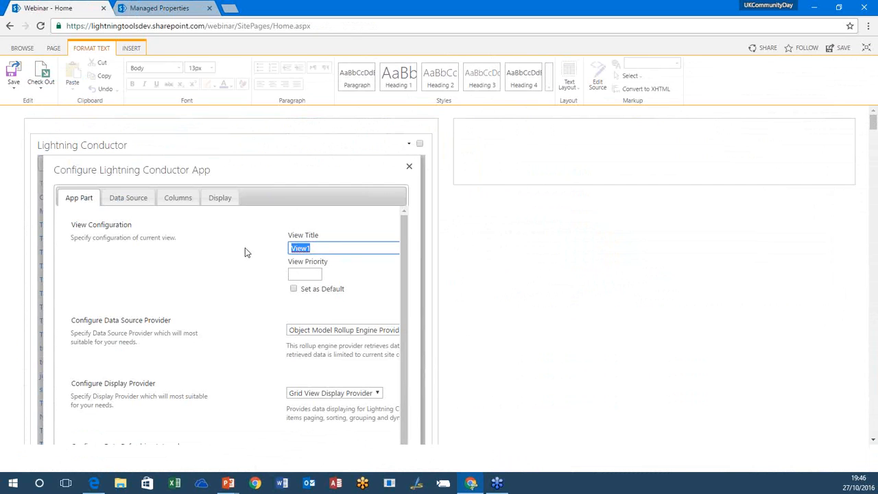
type("Timeline")
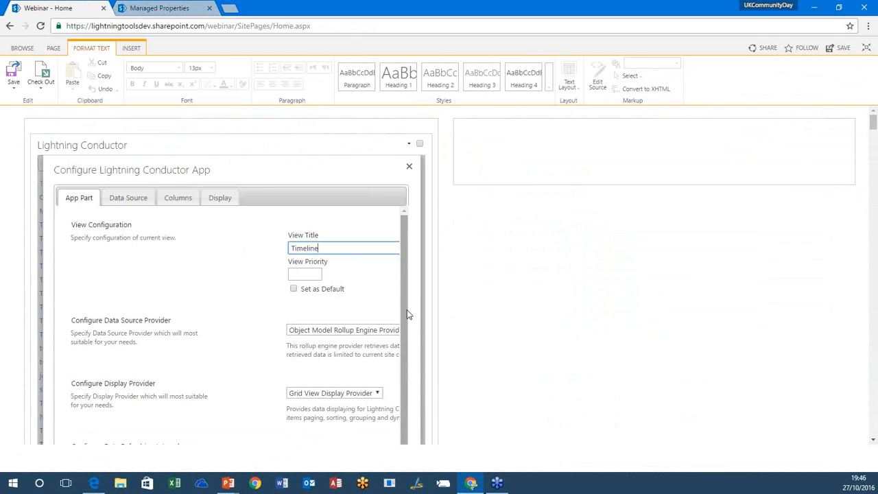
Step: Choose Object Model Rollup Engine Provider as the Timeline view's data source provider and JSON Display Provider as its display provider
left_click(388, 330)
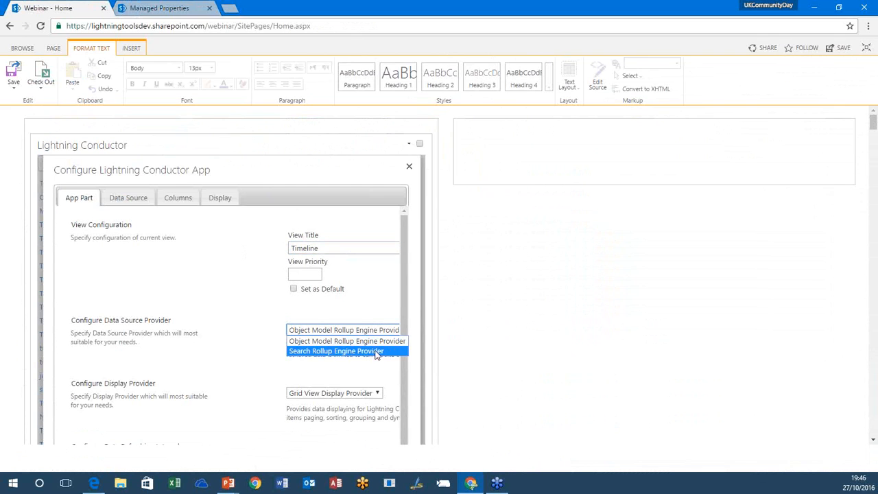
left_click(375, 342)
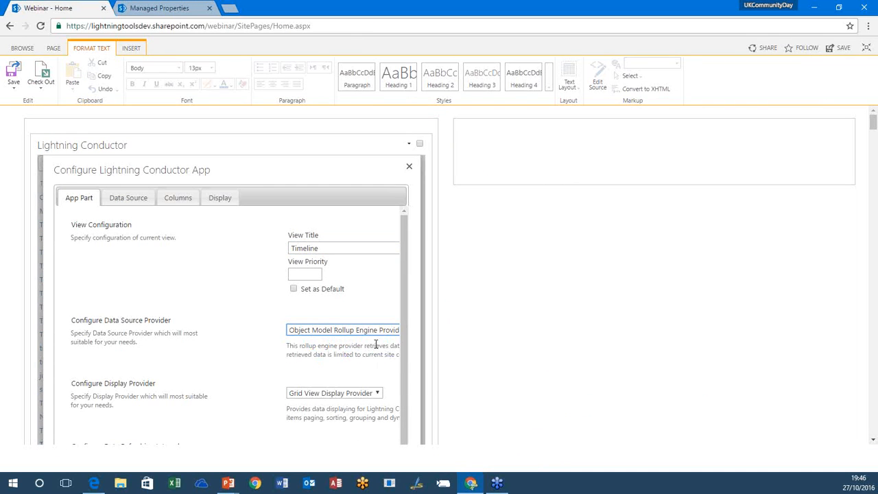
left_click(316, 393)
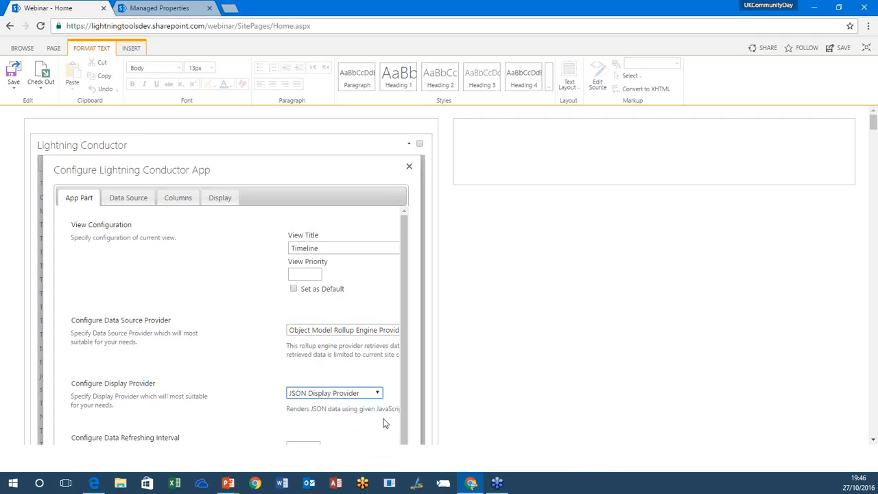
Step: Set the Timeline view's source to items from the current site collection with the Tasks list type, and load its available columns
left_click(147, 199)
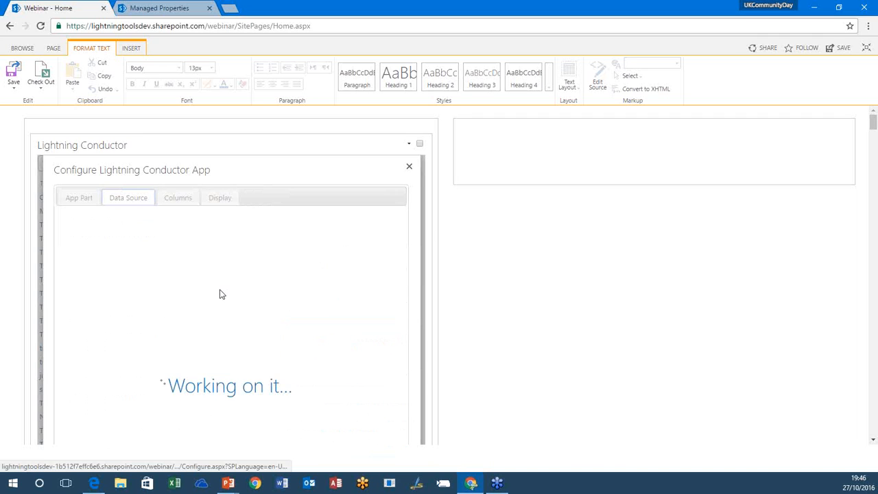
left_click(182, 247)
left_click(178, 260)
left_click(181, 197)
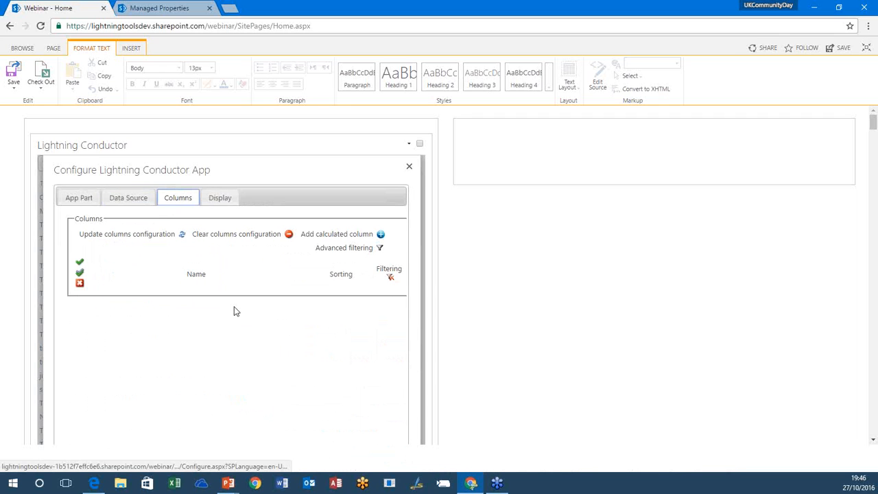
left_click(127, 202)
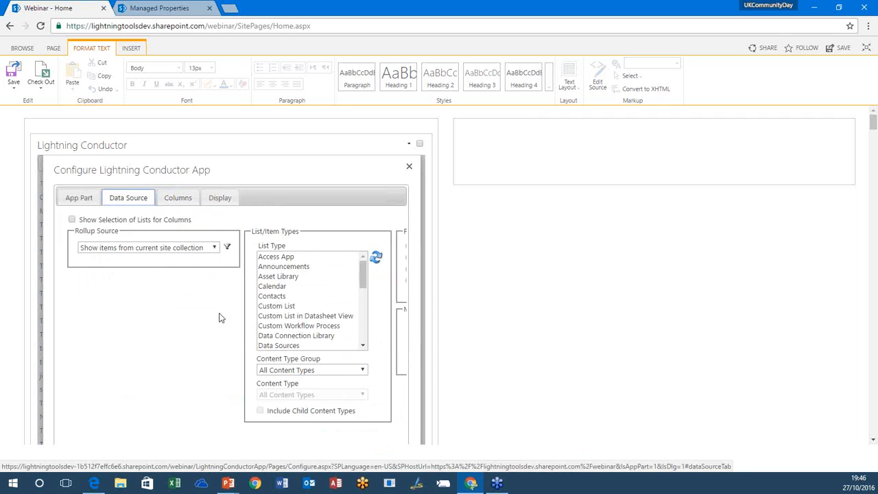
left_click_drag(365, 280, 361, 328)
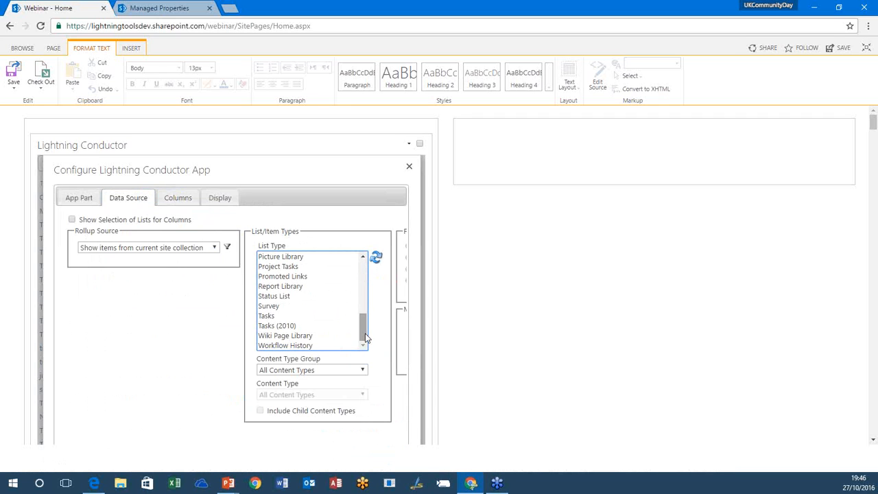
left_click(307, 315)
left_click(182, 199)
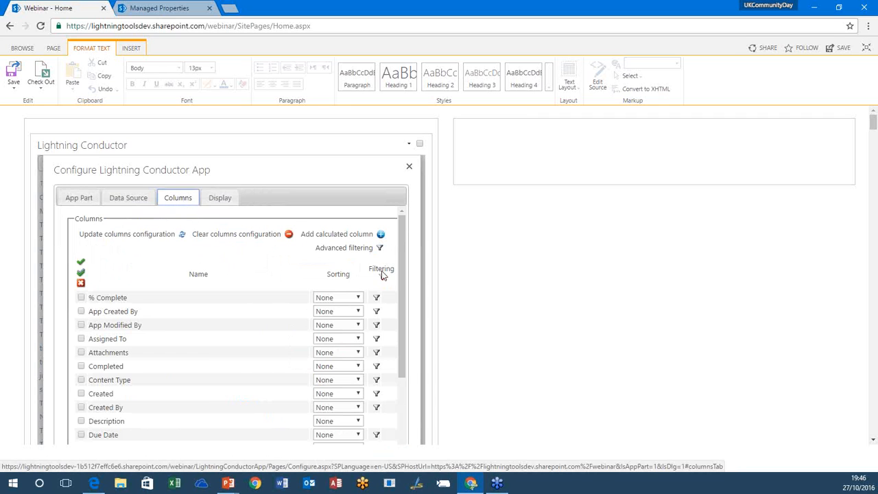
Step: Choose LightningToolsTimeline.js as the rendering JavaScript file and save the Timeline view configuration
left_click(220, 198)
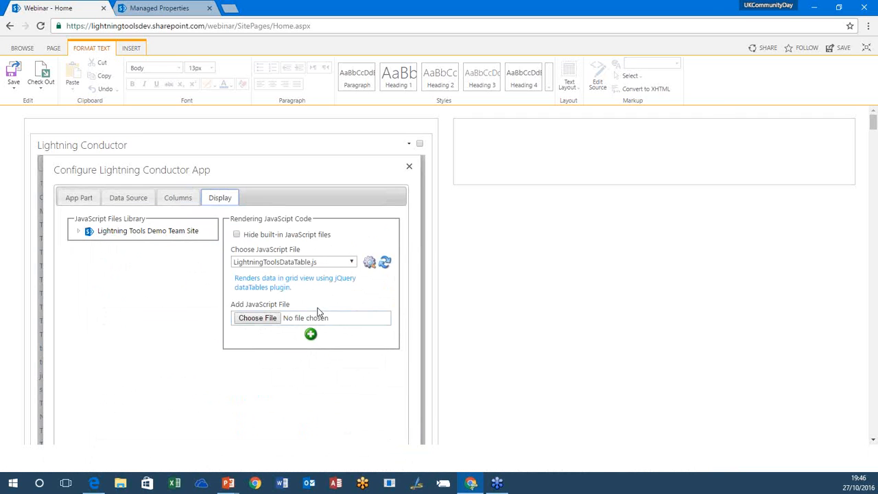
left_click(328, 265)
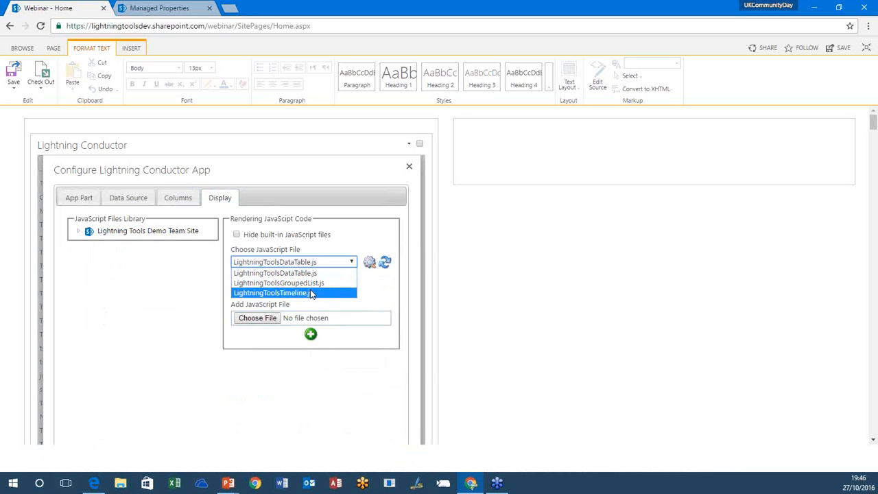
left_click(311, 293)
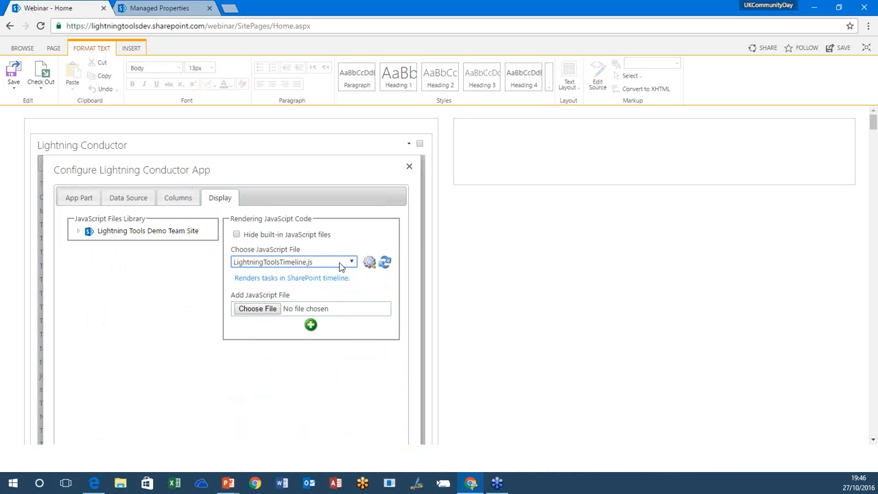
left_click_drag(873, 120, 872, 136)
left_click(346, 179)
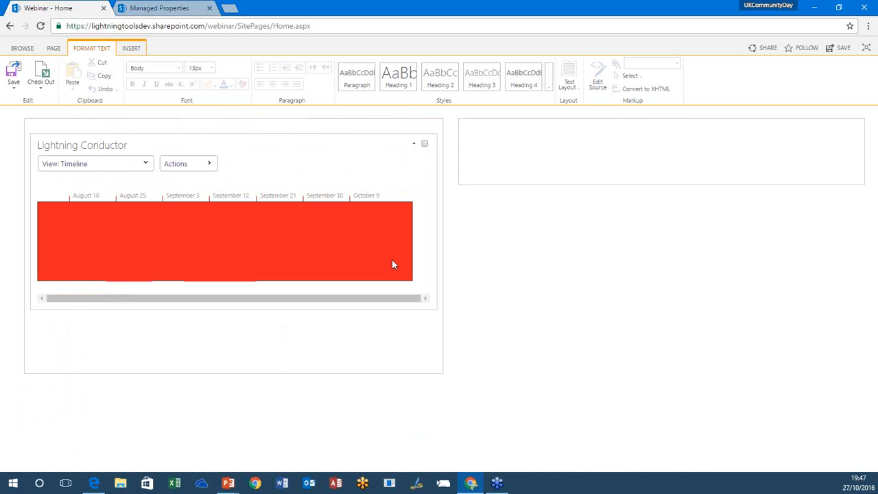
Step: Reopen the Timeline view's configuration and change its data source provider to Search Rollup Engine Provider
left_click(391, 164)
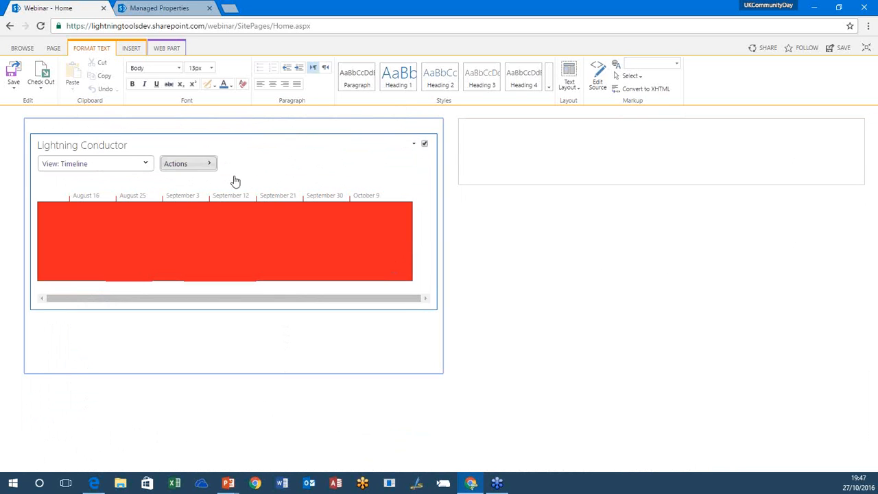
left_click(196, 163)
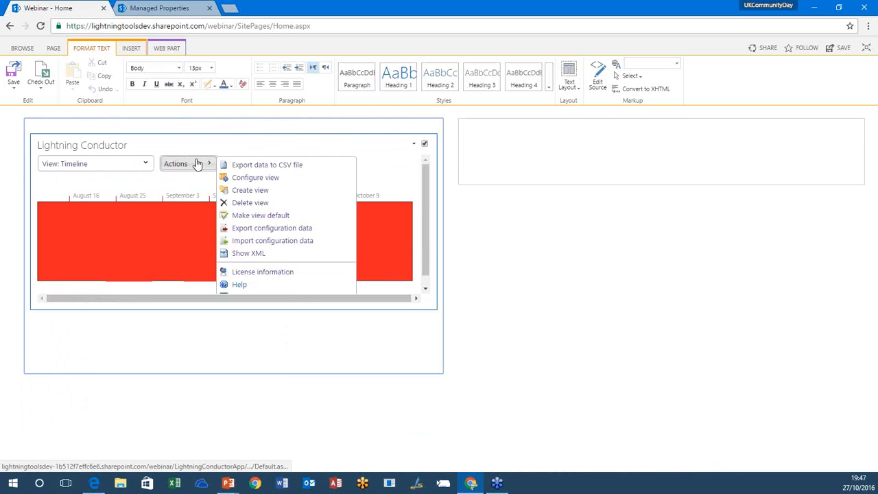
left_click(247, 179)
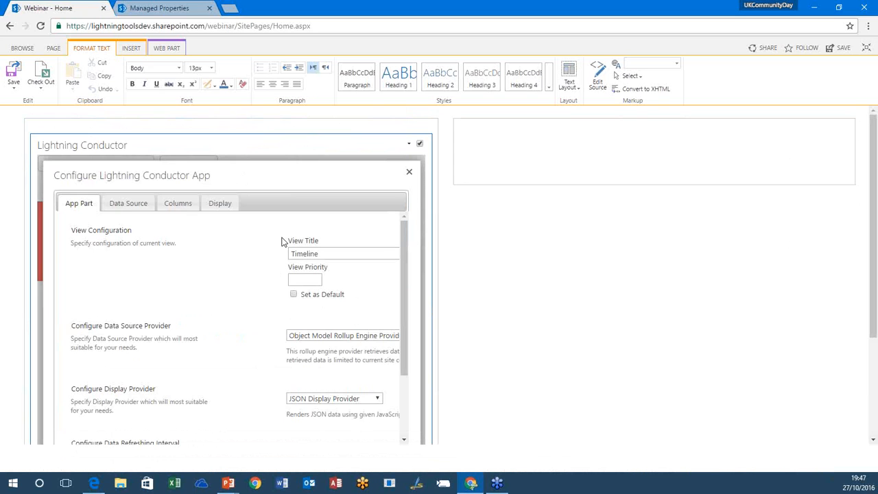
left_click(319, 341)
left_click(318, 355)
Step: Set the search query's result source to Items matching a content type
left_click(128, 203)
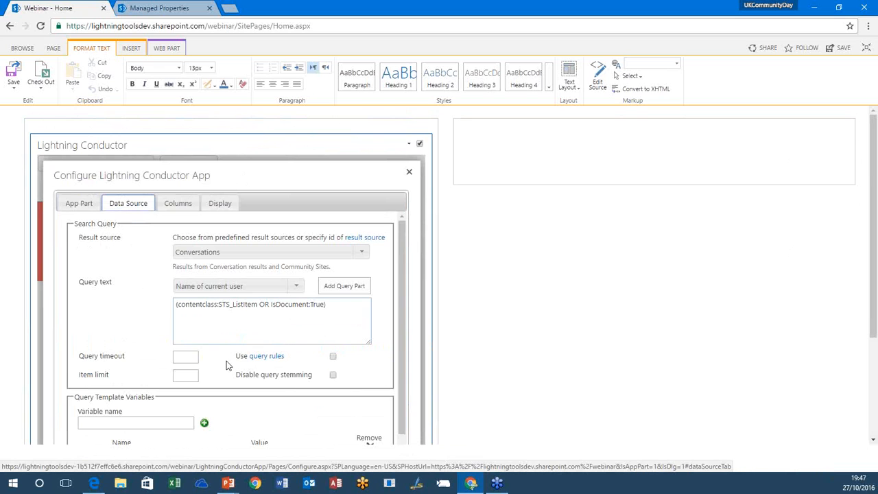
scroll(226, 363, "down", 1)
scroll(227, 366, "down", 3)
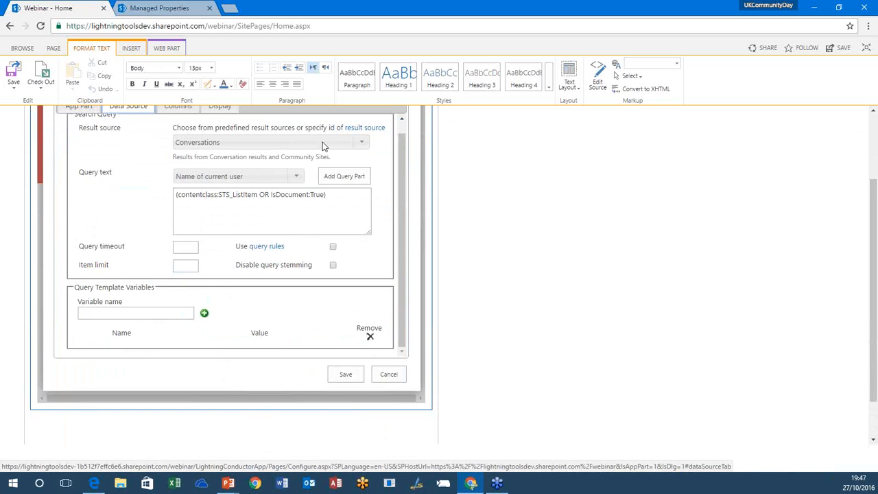
left_click(361, 144)
left_click(291, 183)
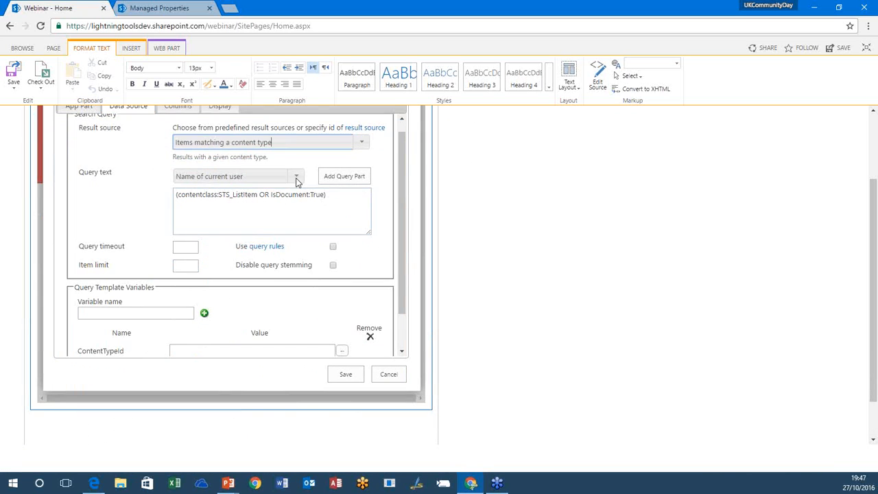
Step: Fill the ContentTypeId query template variable by selecting the Task content type
left_click_drag(398, 277, 398, 310)
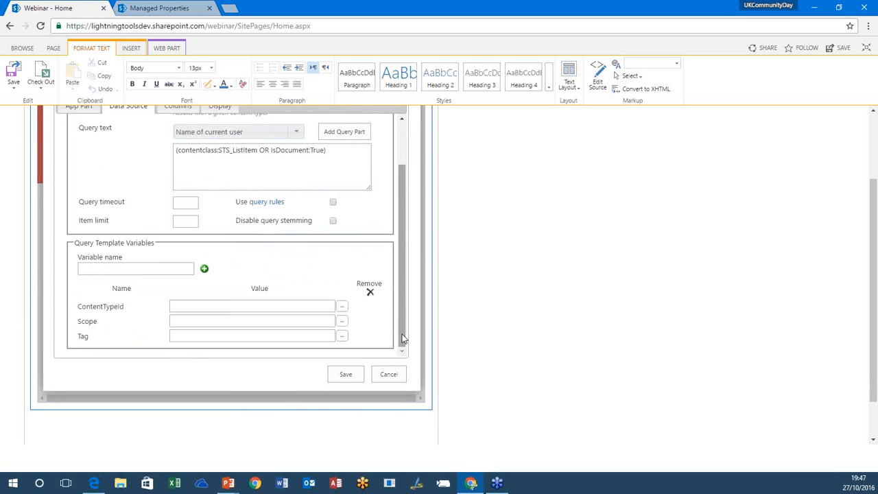
left_click(342, 306)
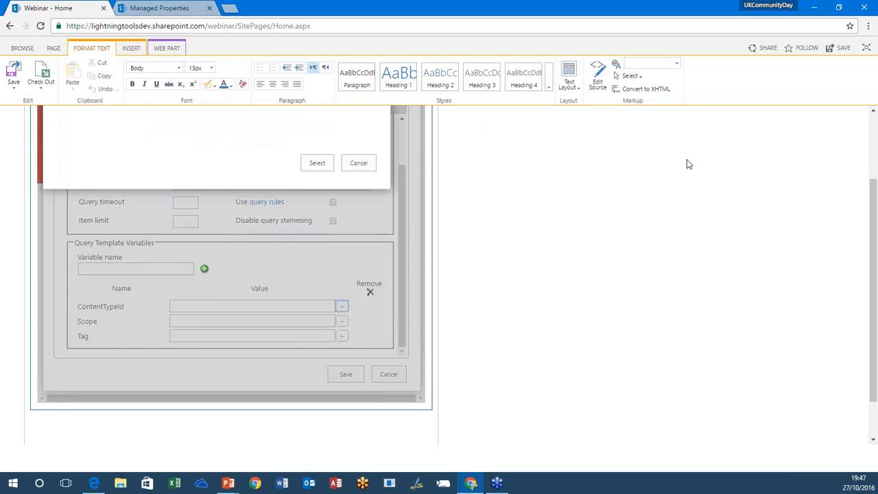
left_click_drag(869, 200, 871, 136)
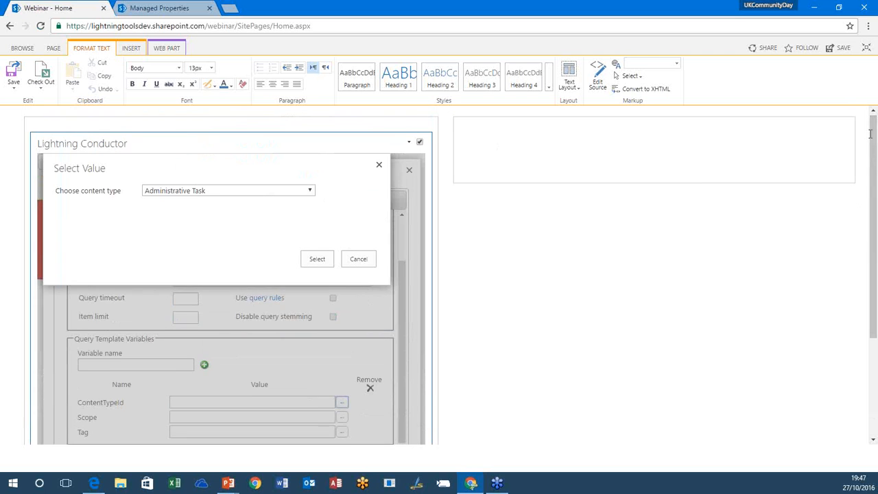
left_click(257, 190)
left_click_drag(310, 225, 312, 353)
scroll(278, 333, "down", 1)
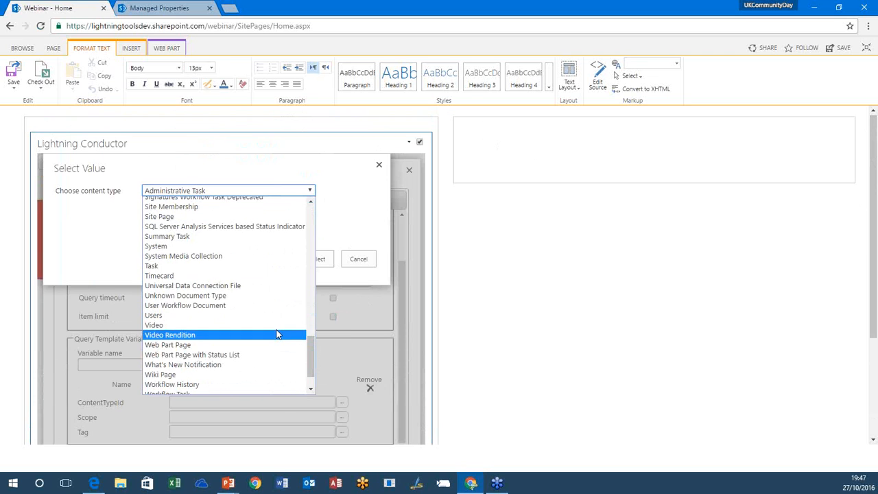
left_click(248, 271)
left_click(319, 260)
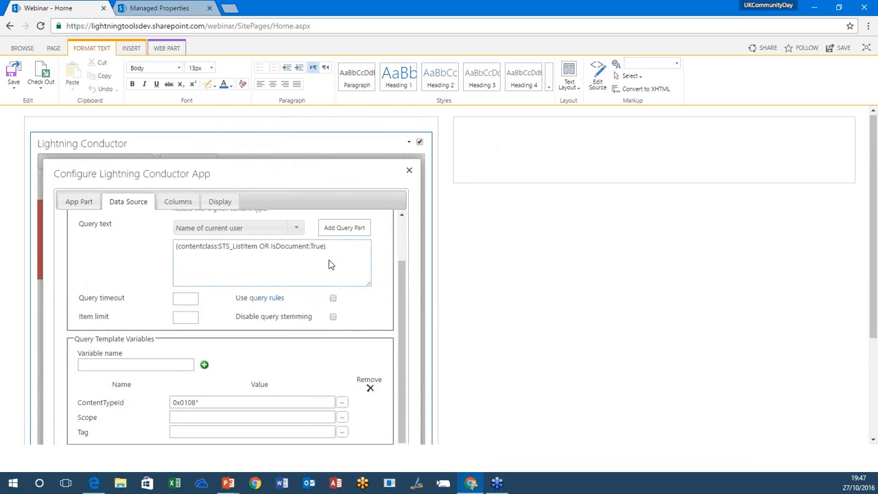
Step: Review the Timeline view's column and display settings, keeping LightningToolsTimeline.js, and save the configuration
left_click(176, 215)
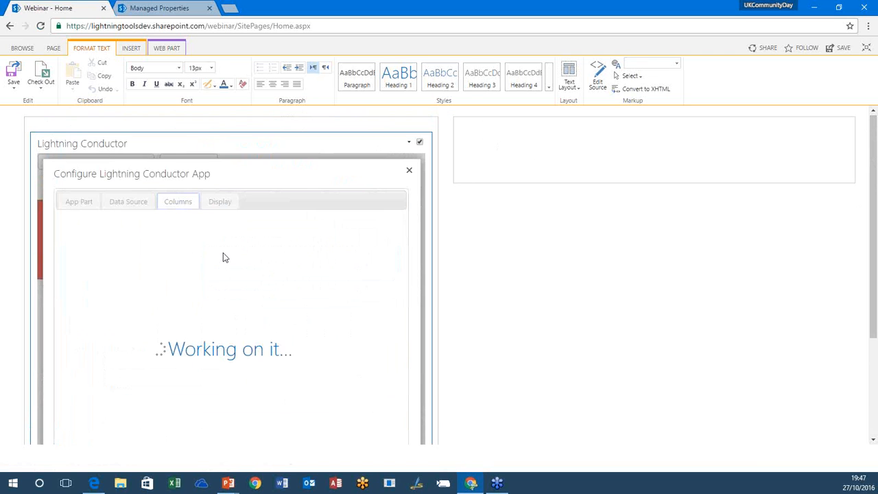
left_click(221, 212)
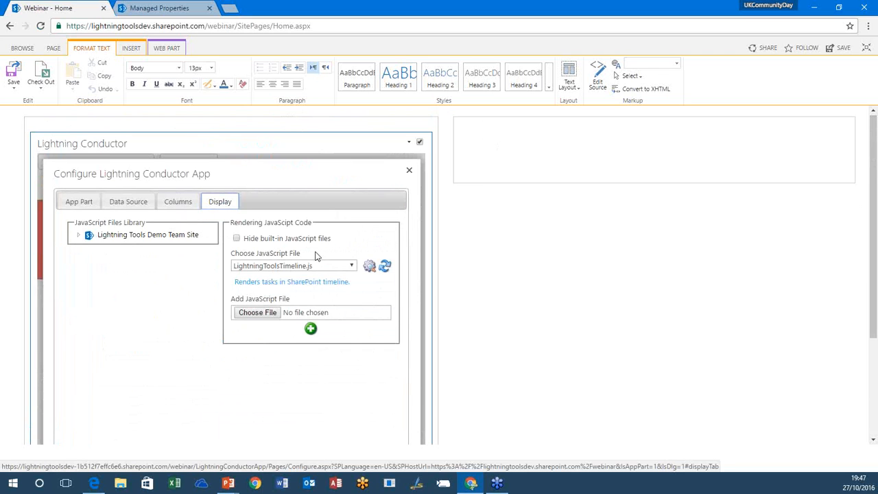
scroll(860, 316, "down", 3)
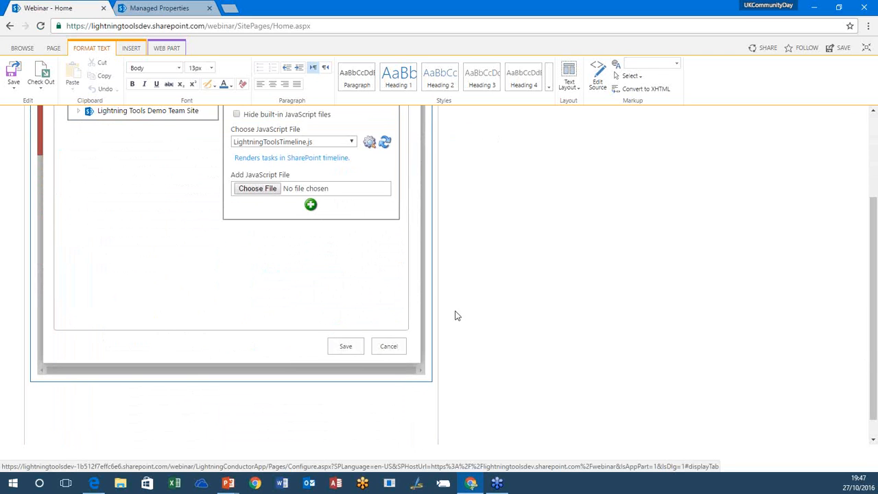
left_click(331, 351)
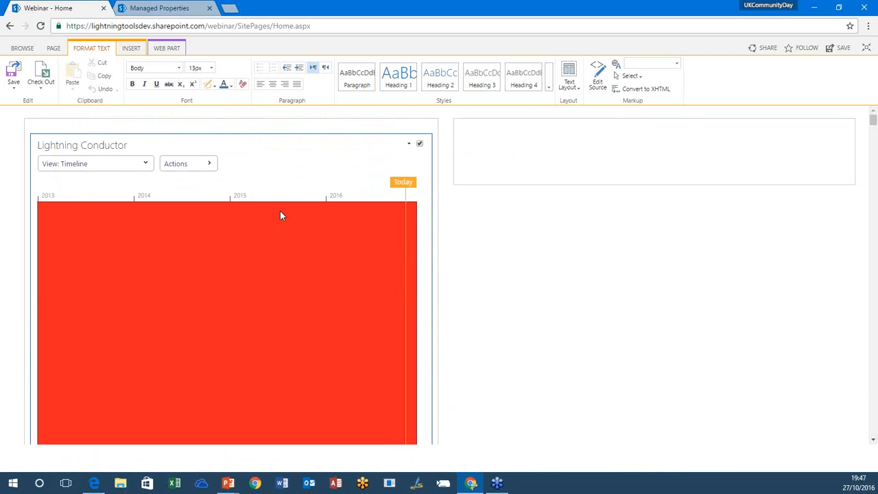
Step: Save the page and open the Total Cost of Sales Task callout in the Timeline view
left_click(13, 74)
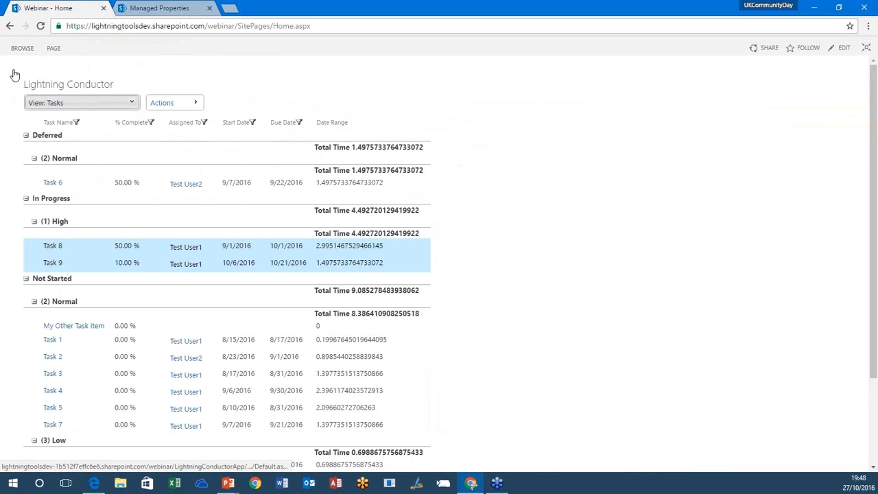
left_click(81, 102)
left_click(87, 167)
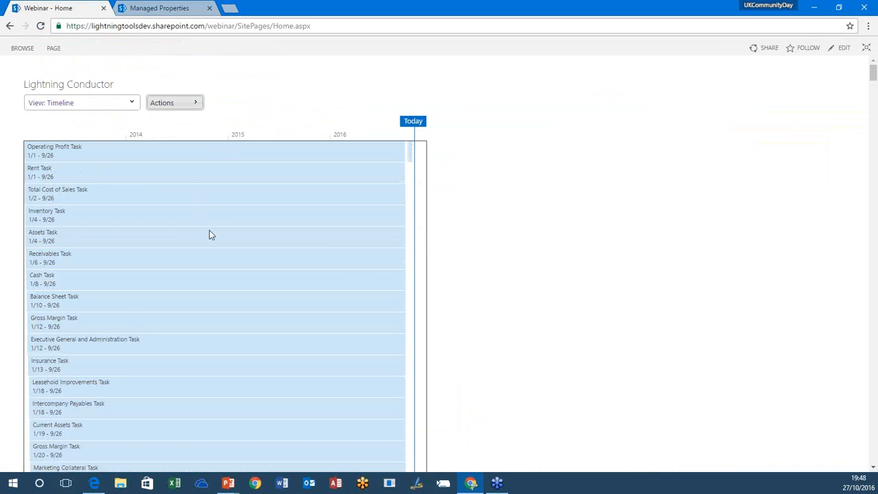
left_click(168, 192)
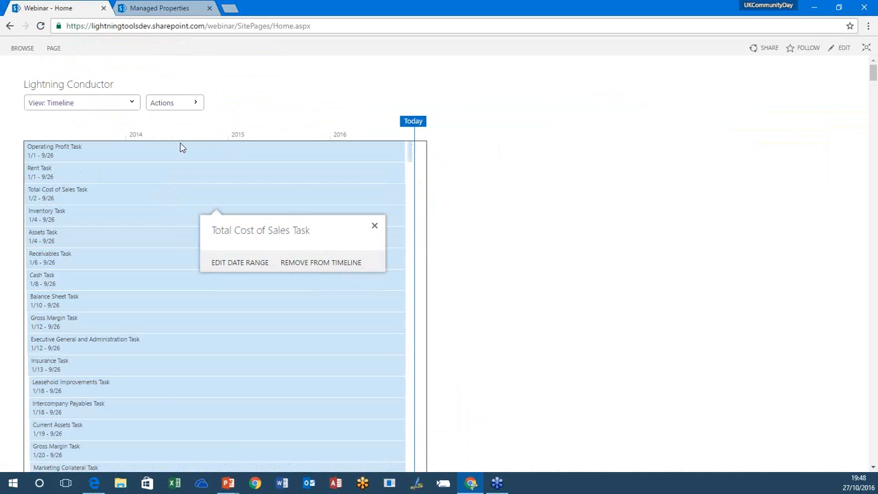
Step: Switch to the running PowerPoint slide show and advance to the "Limiting the results" slide
mouse_move(228, 483)
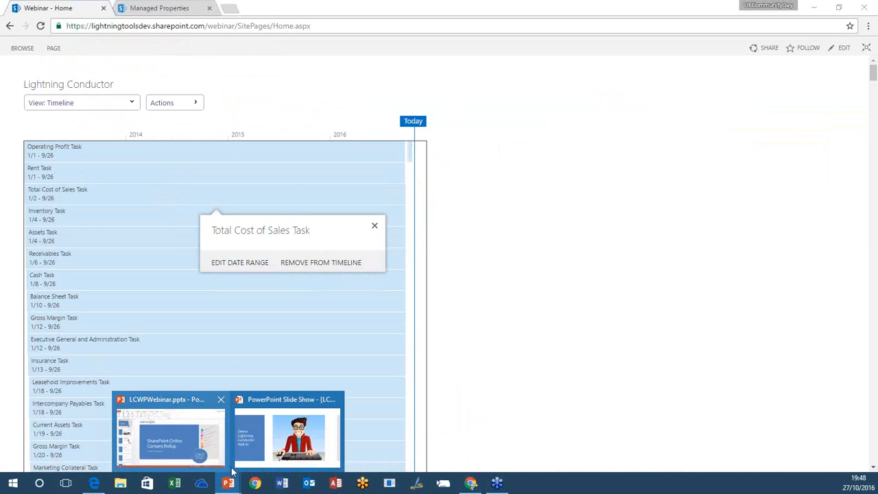
left_click(288, 425)
key("Right")
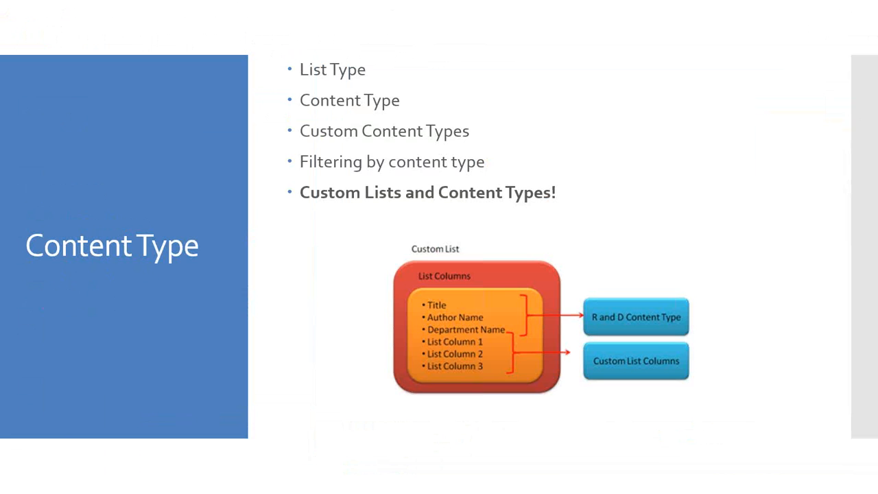
key("Right")
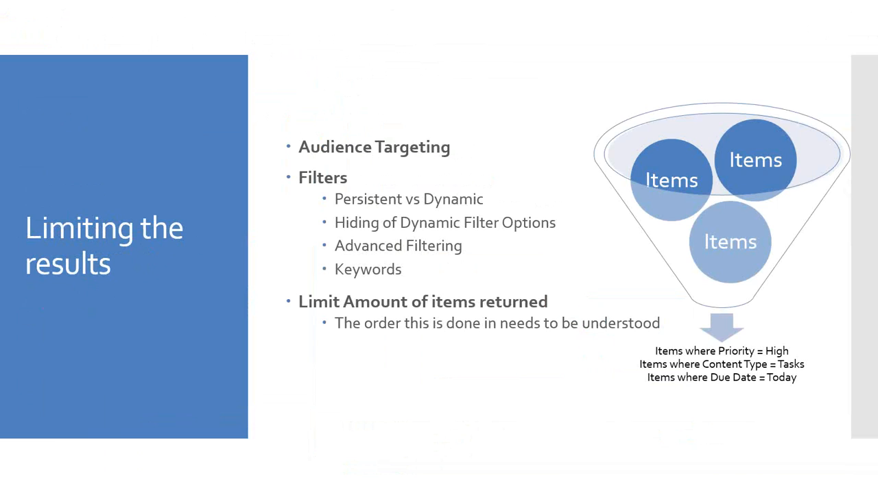